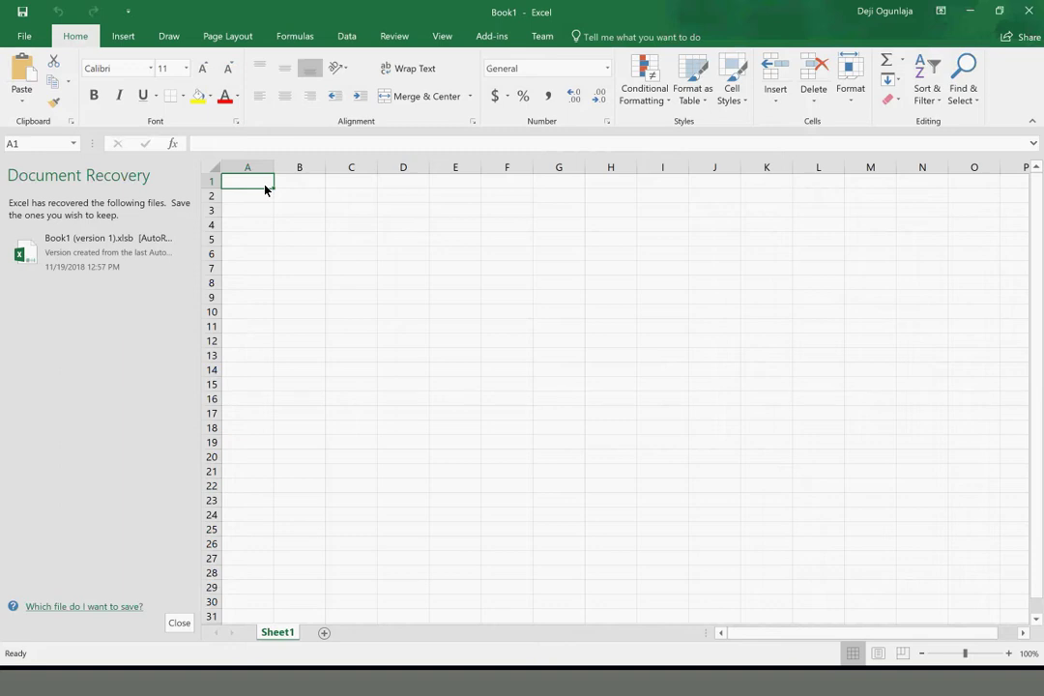
Enter 'Test Condition: Login to Giftrete.com' in A1 and switch to Chrome
text(Te)
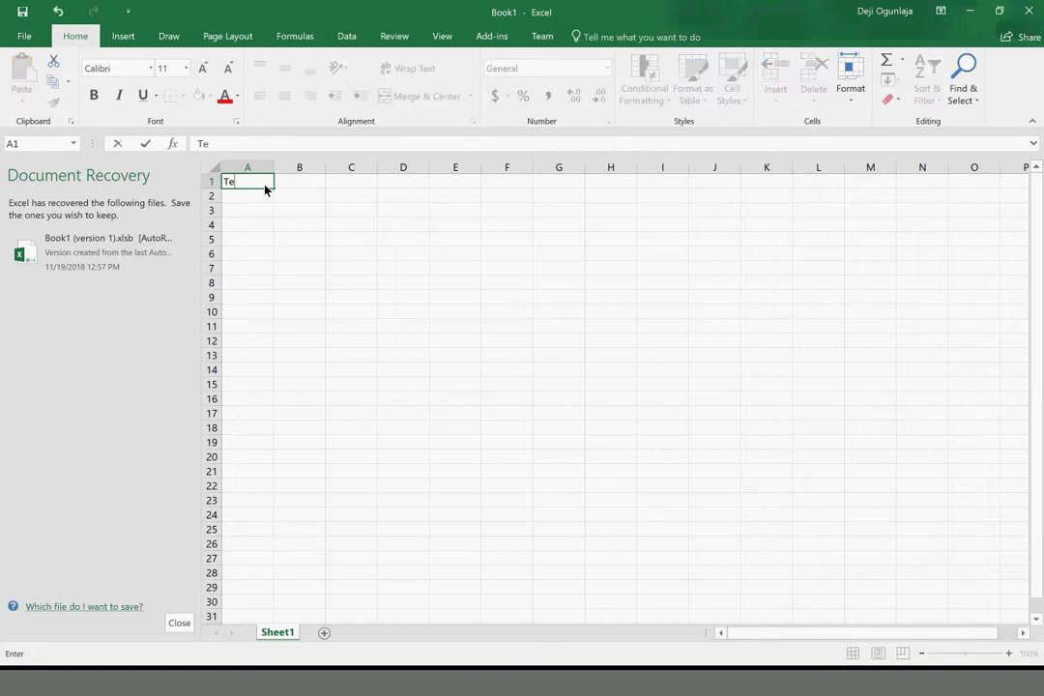
text(st Conditio)
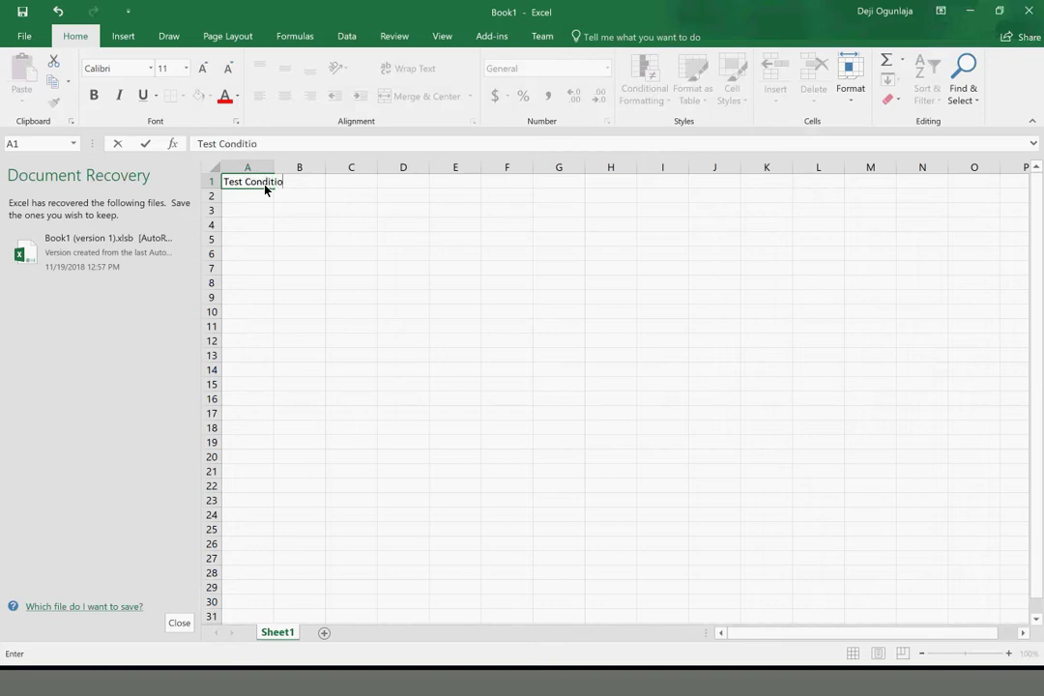
text(n: Login to Gi)
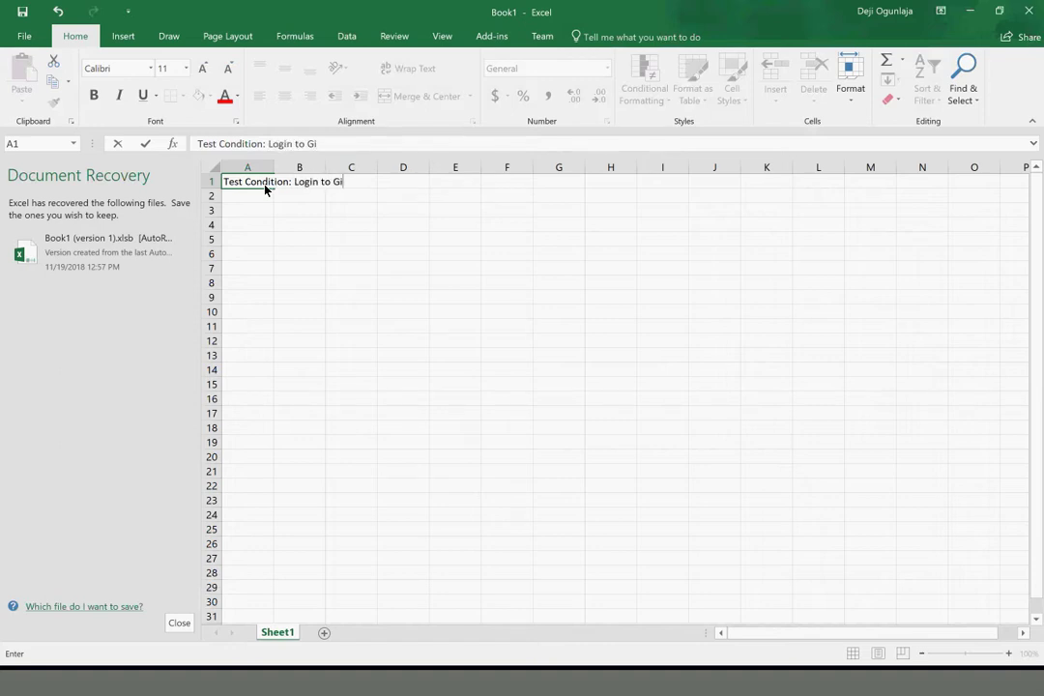
text(ftrete.com)
key(Return)
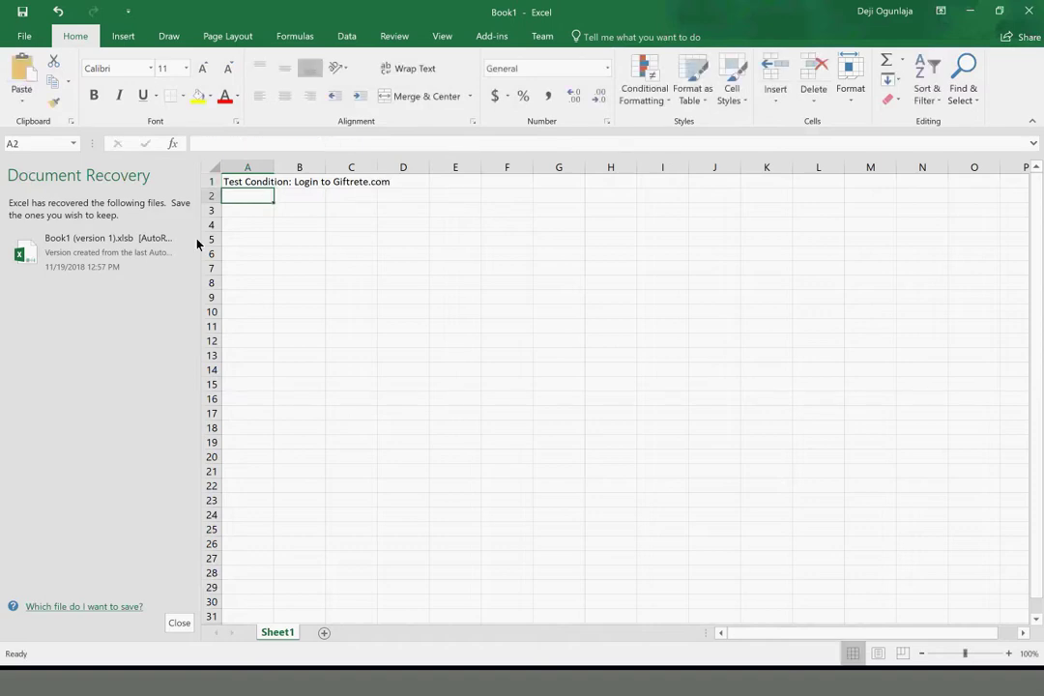
click(26, 686)
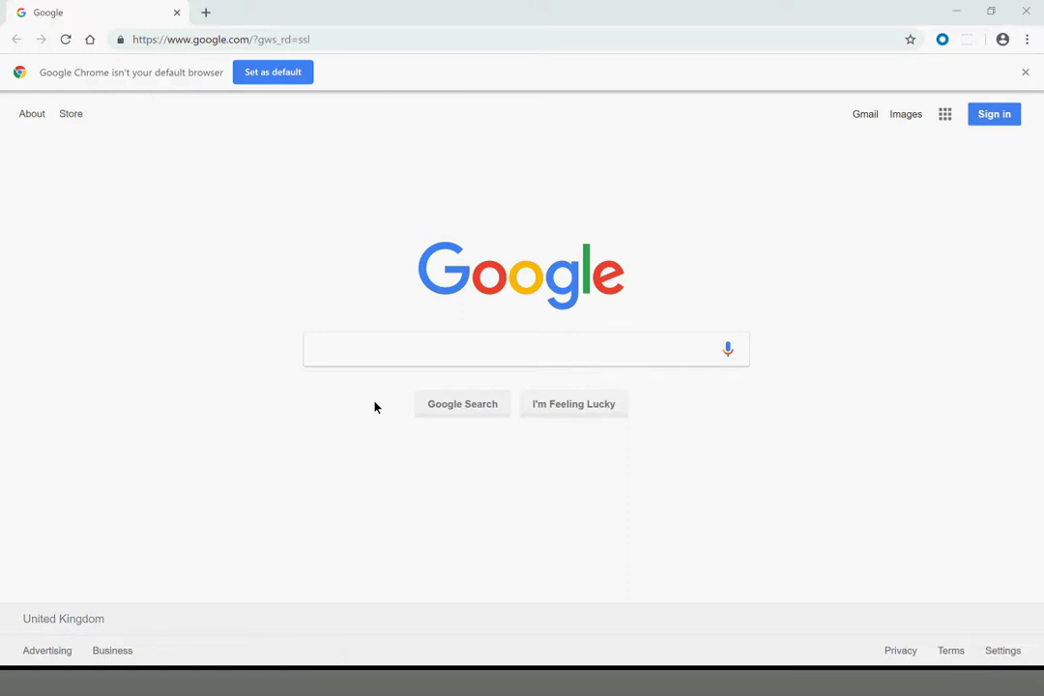
Load giftrete in Chrome, go to its Login page, then return to Excel
click(364, 41)
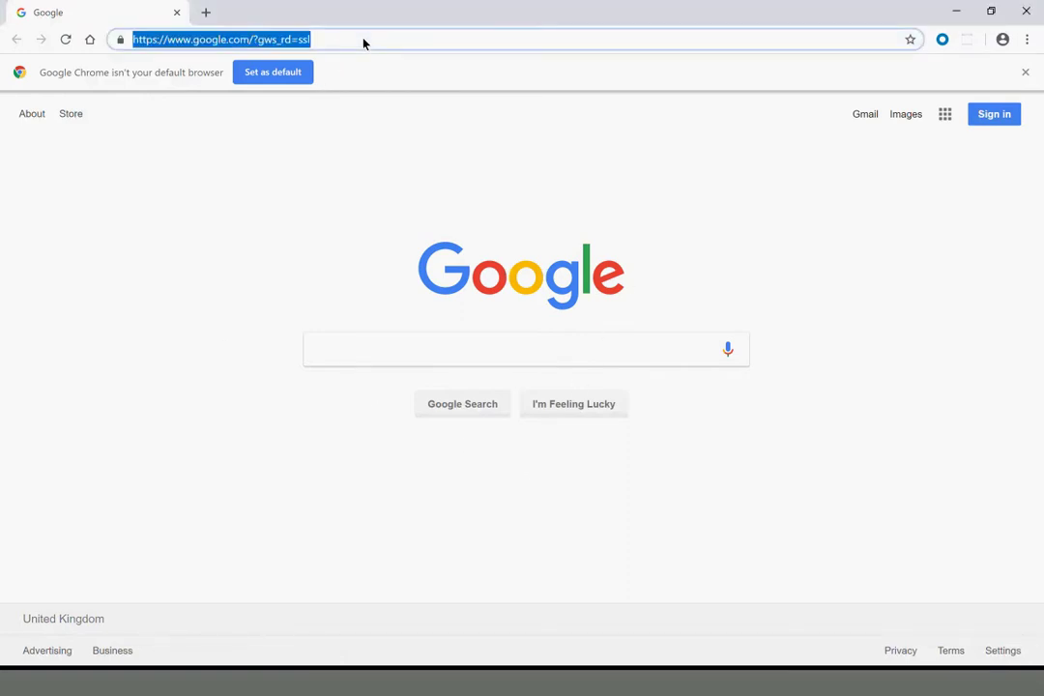
text(giftrete)
key(Return)
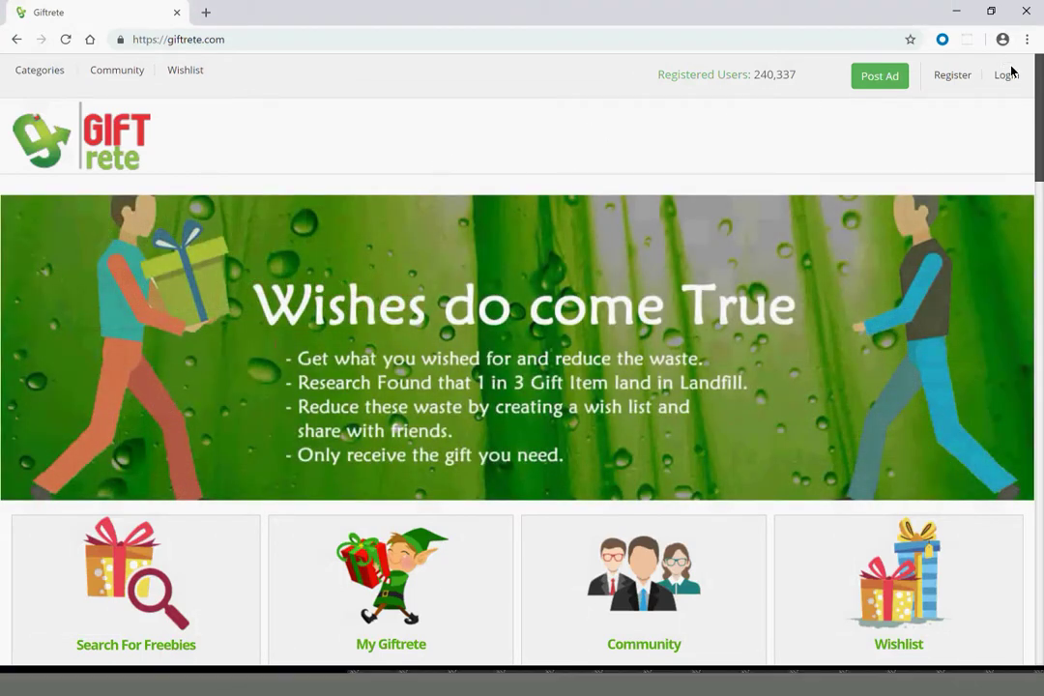
click(1003, 77)
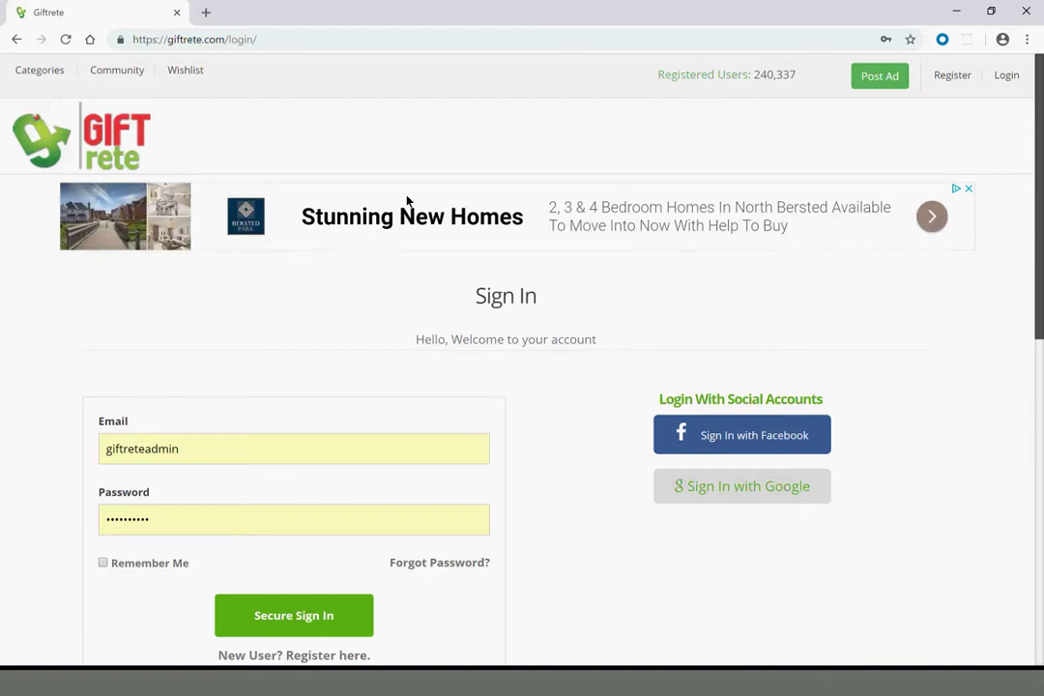
click(621, 682)
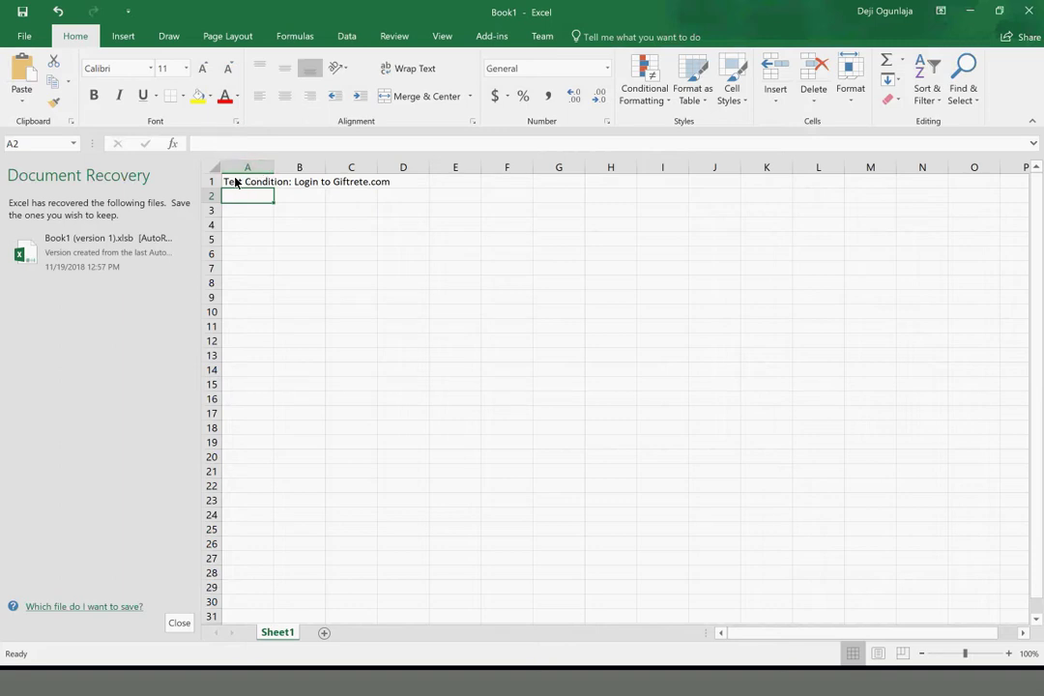
Enter headers 'S/N' and 'Action / Steps' in A2:B2 and widen column B
click(235, 182)
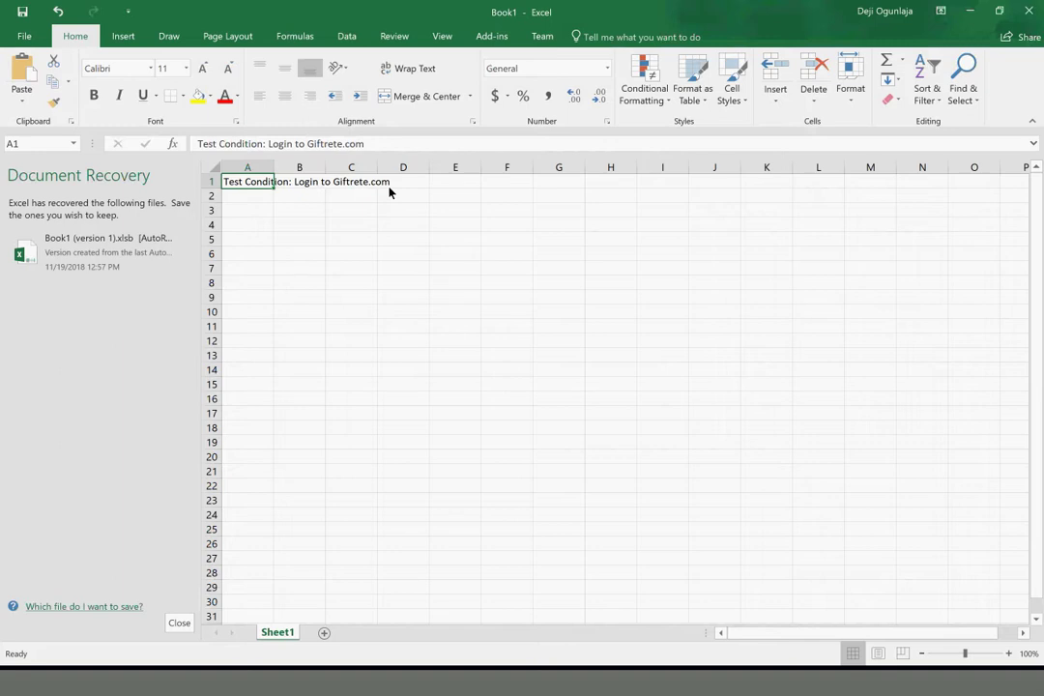
click(248, 199)
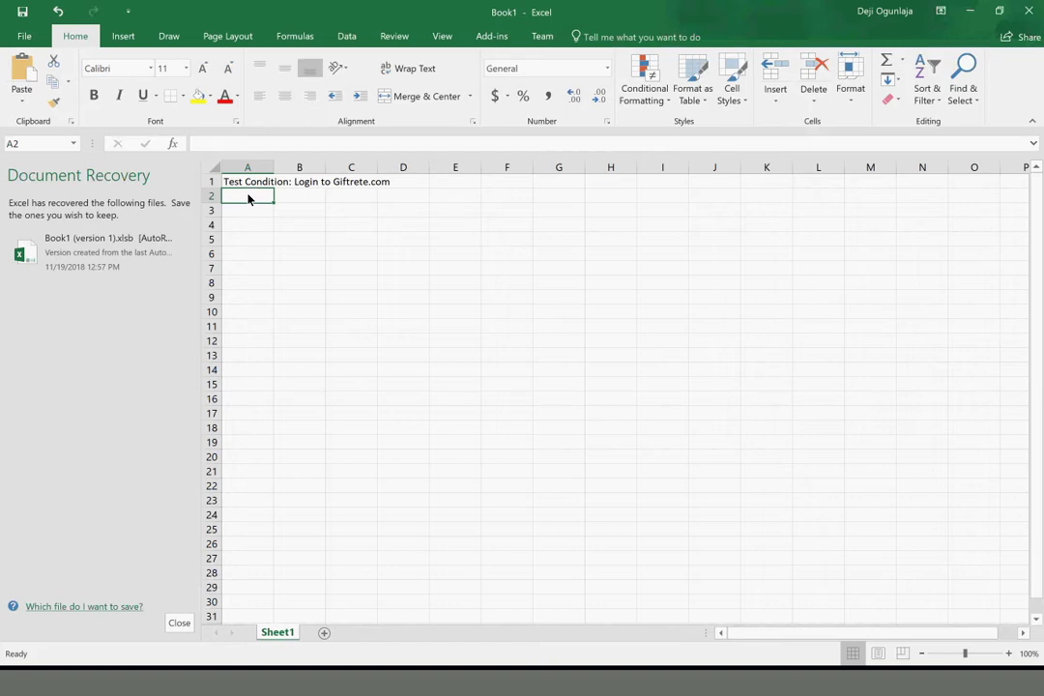
text(S/N)
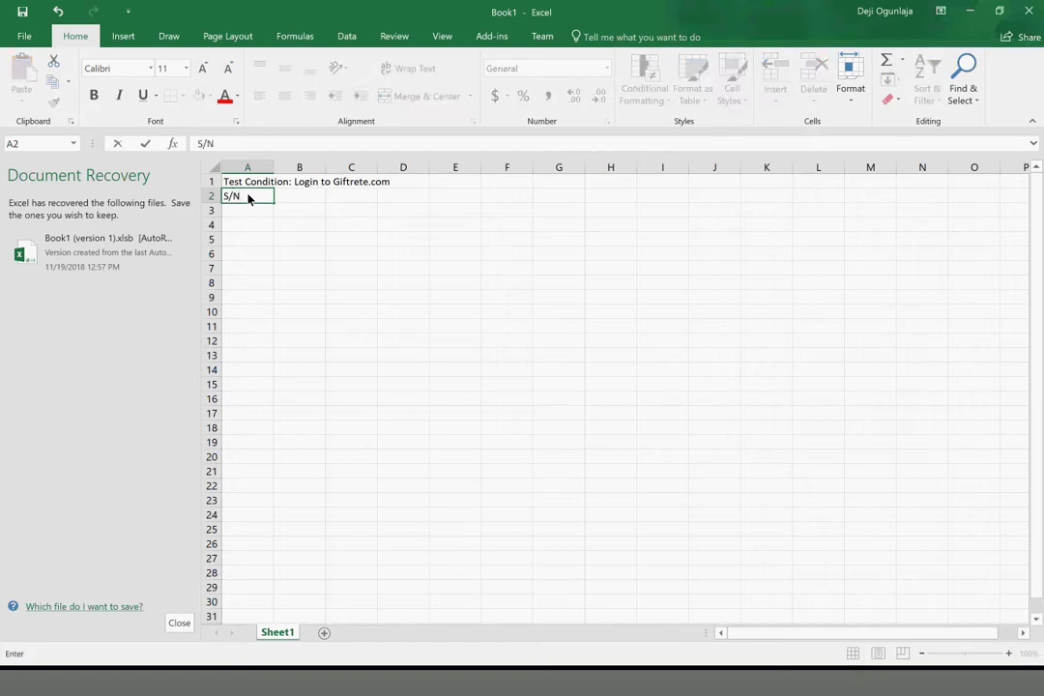
key(Tab)
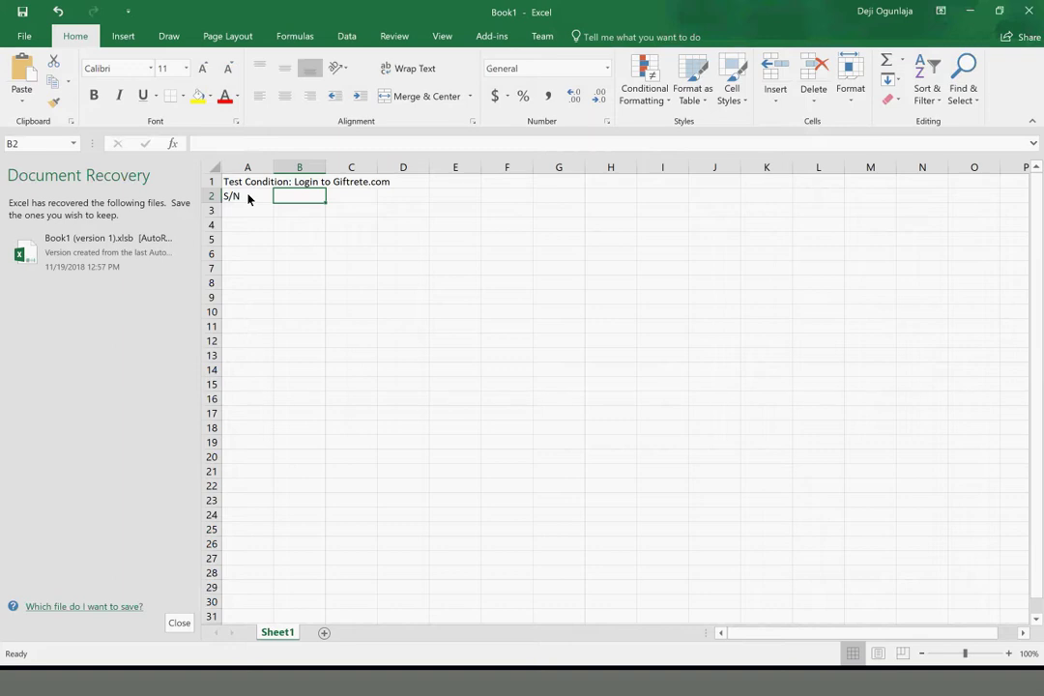
text(Ac)
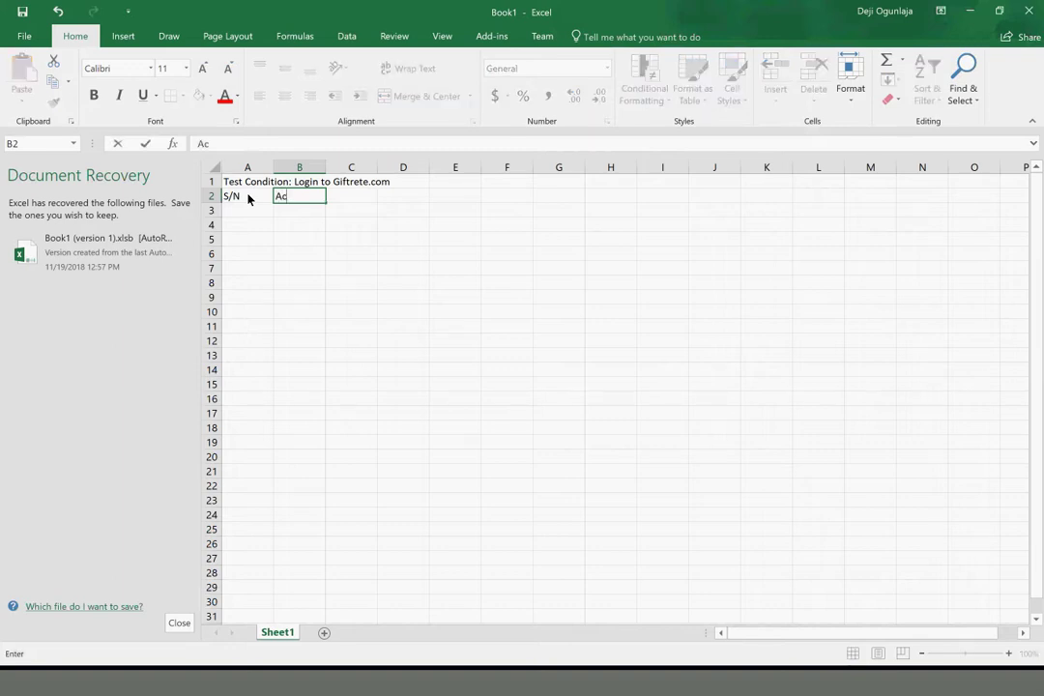
text(tion / Steps)
key(Tab)
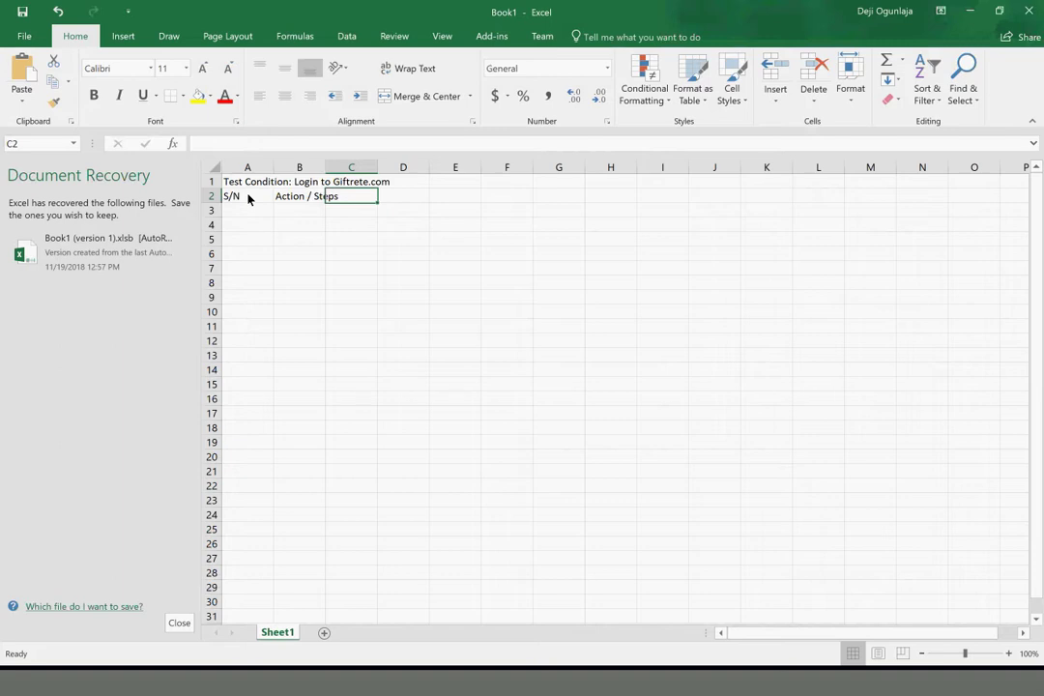
drag(326, 172, 470, 190)
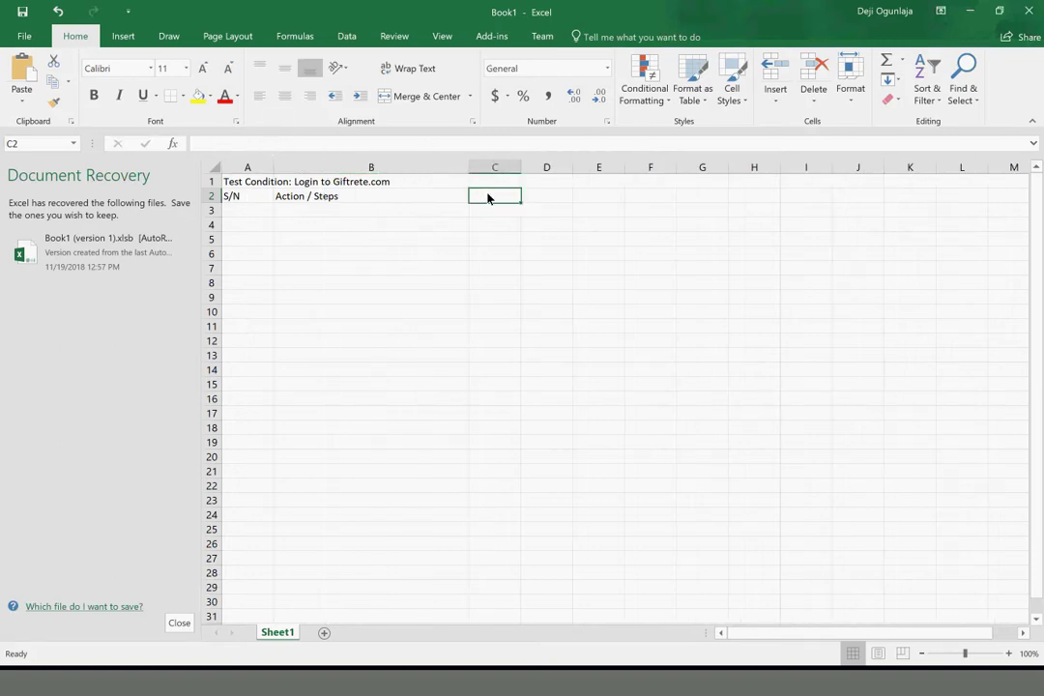
Add 'Expected Behaviour' in C2, widen column C, and type 'Acual Behaviour' in D2
text(Expecta)
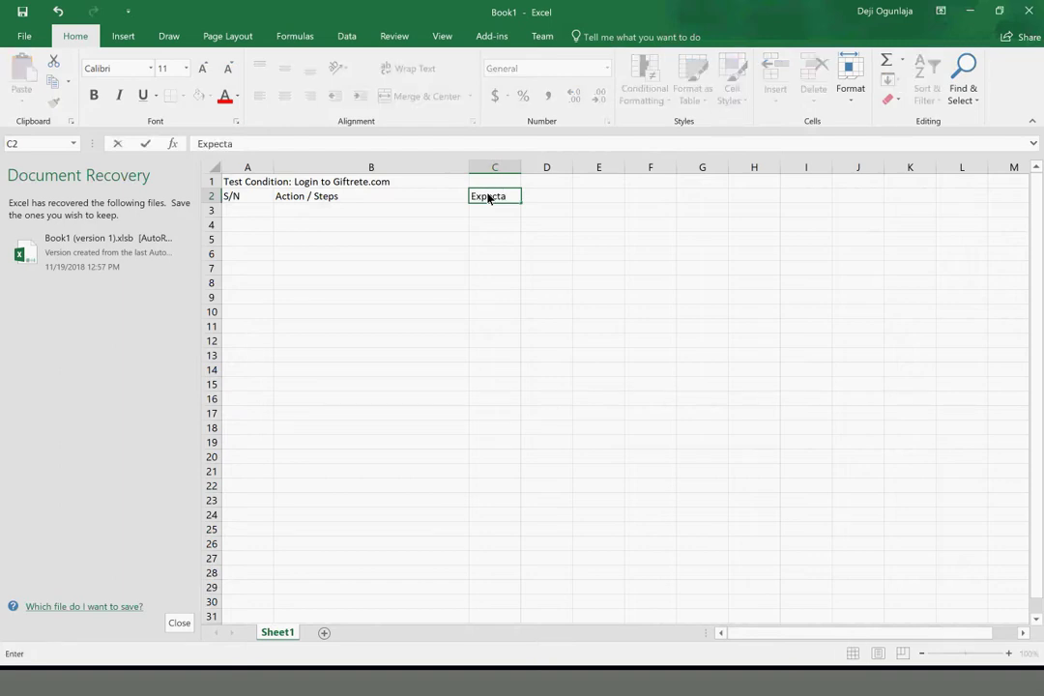
key(BackSpace)
text(ed Behaviour)
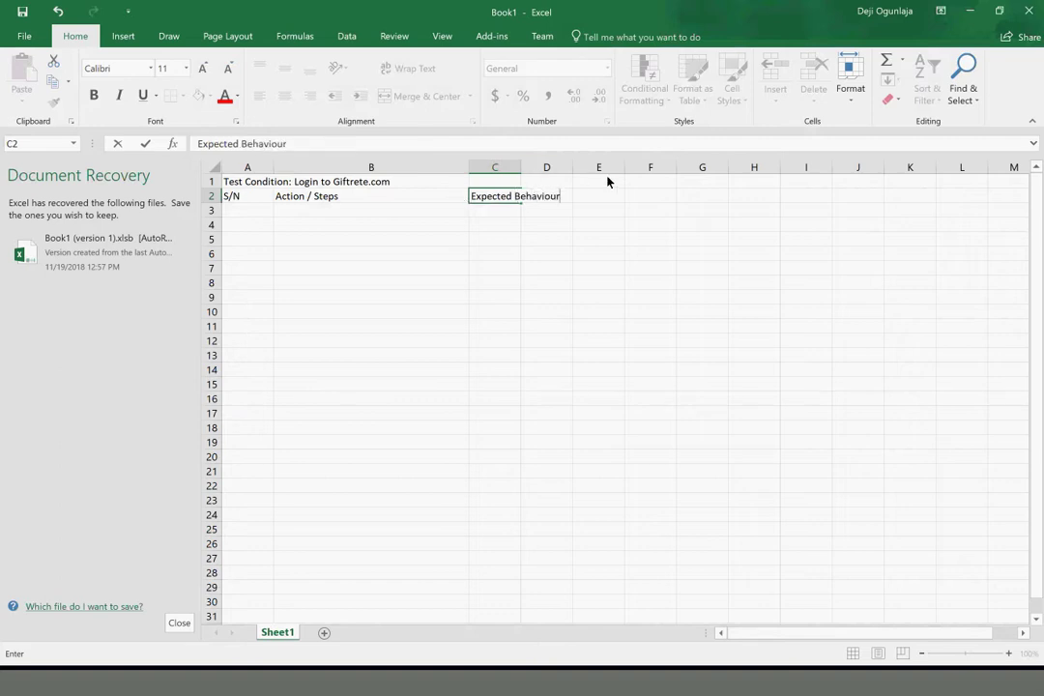
click(522, 171)
click(524, 254)
drag(520, 172, 636, 174)
click(645, 197)
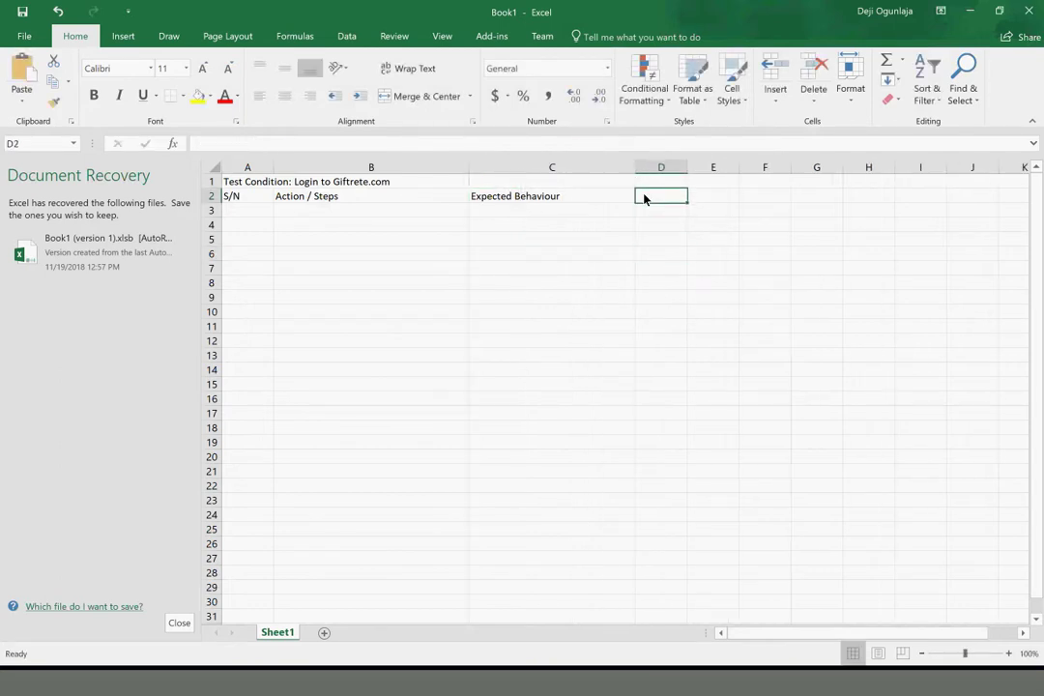
text(Acu)
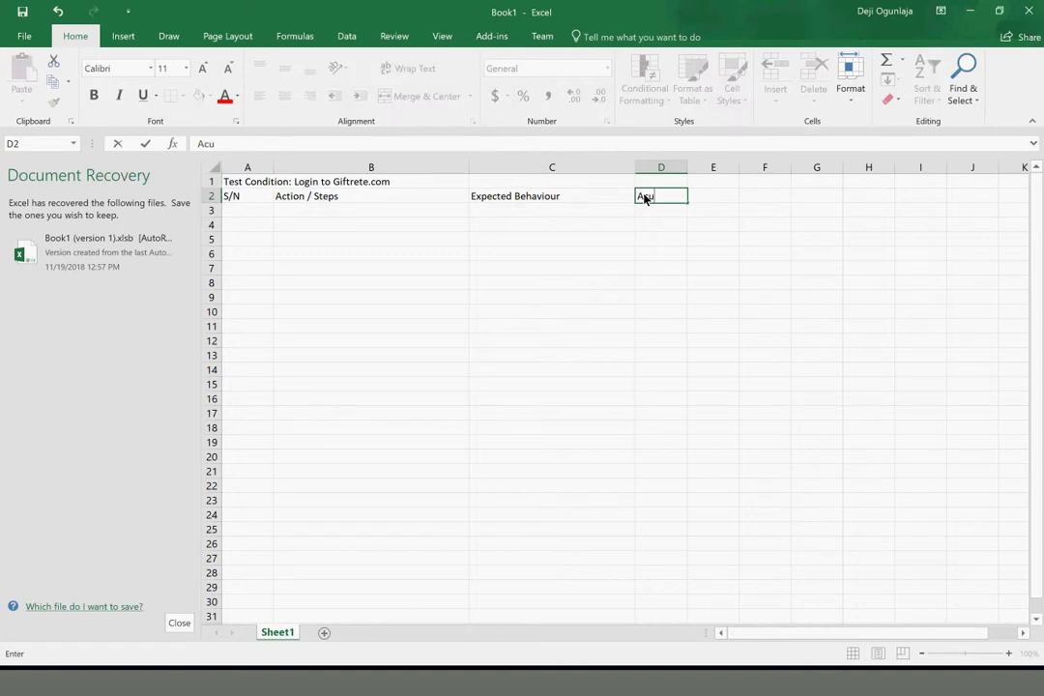
text(al Behaviouu)
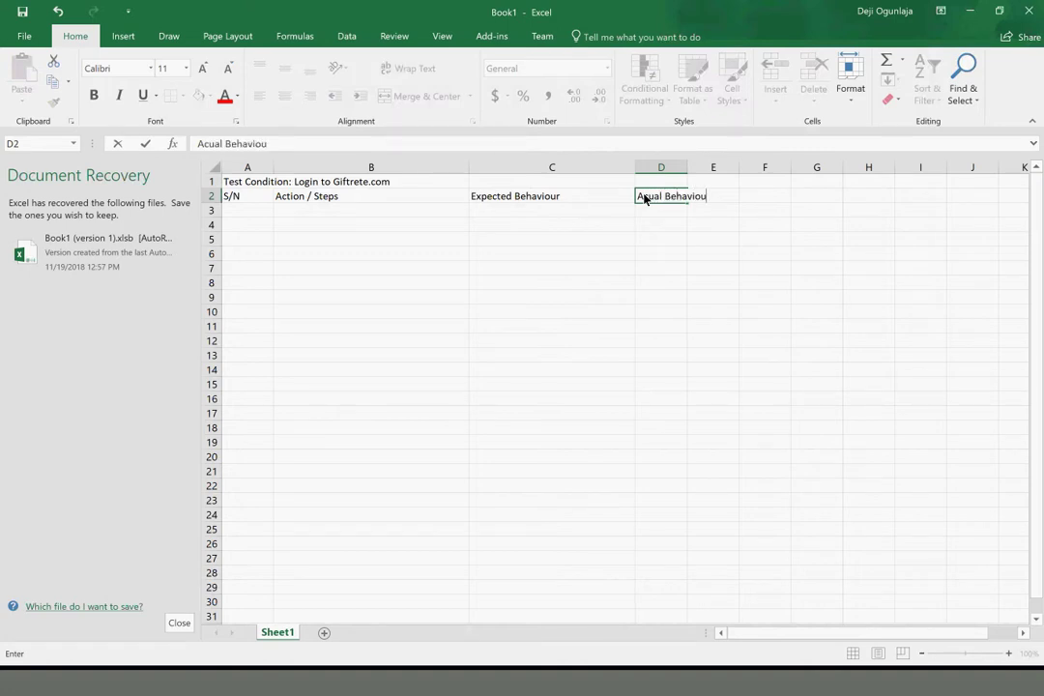
key(BackSpace)
text(r)
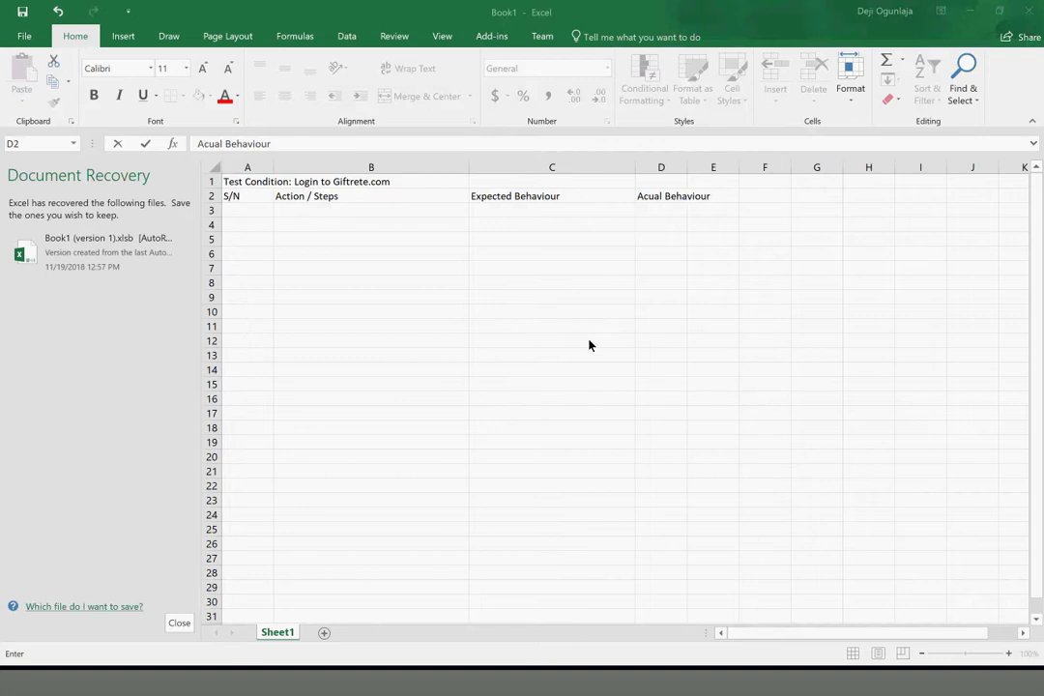
click(248, 209)
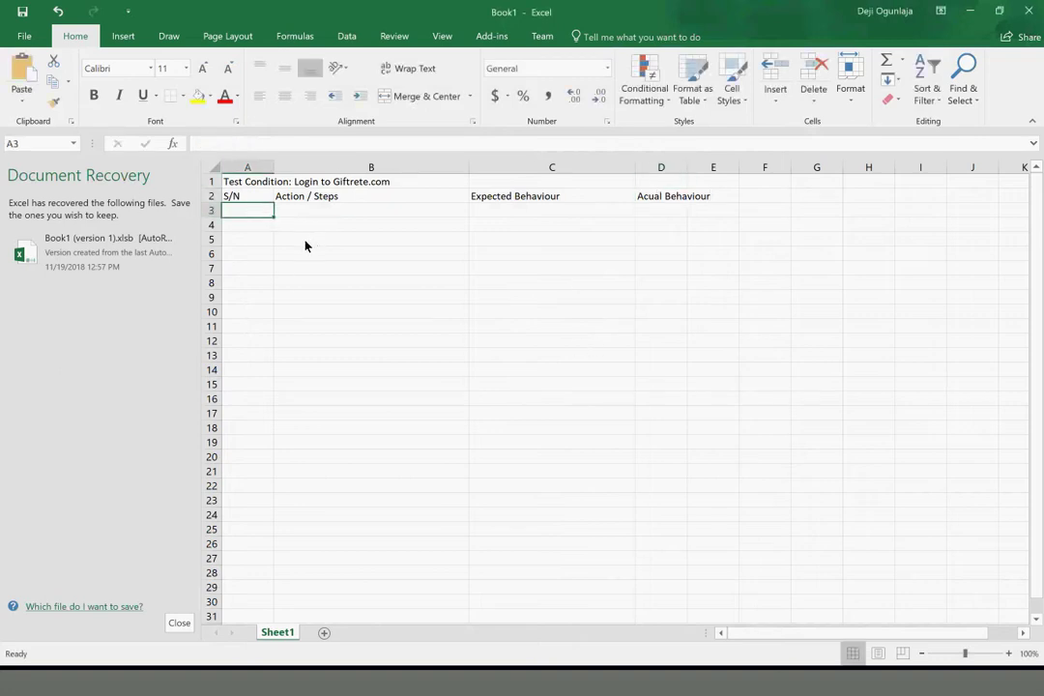
Copy A1's title into A15 and change it to 'Test Condition: Registering to Giftrete.com'
click(246, 181)
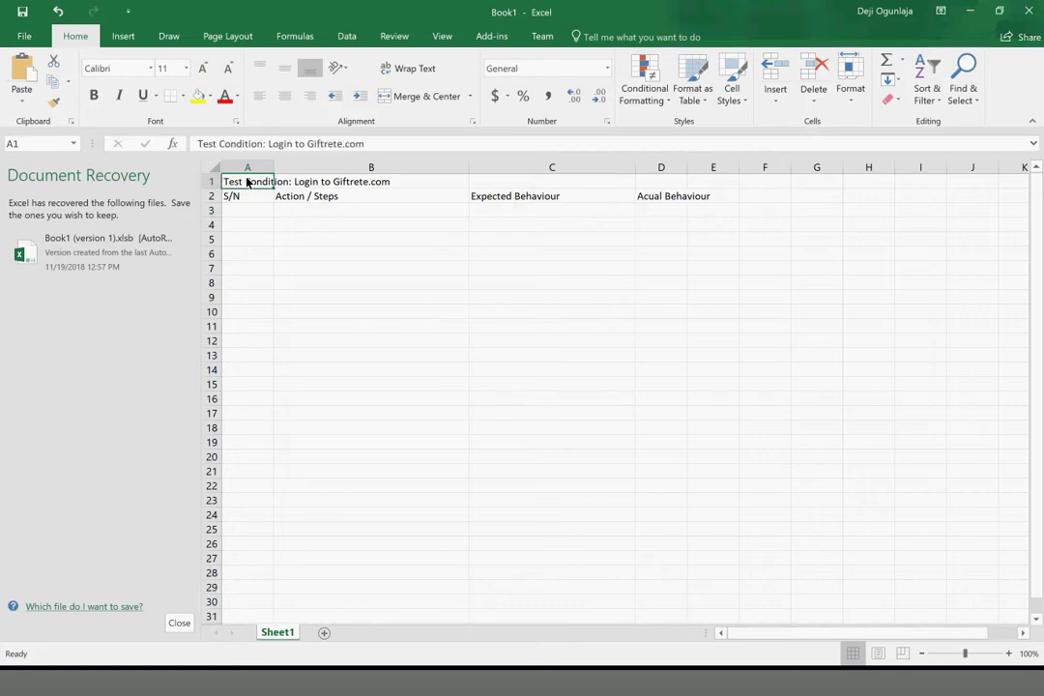
key(ctrl+c)
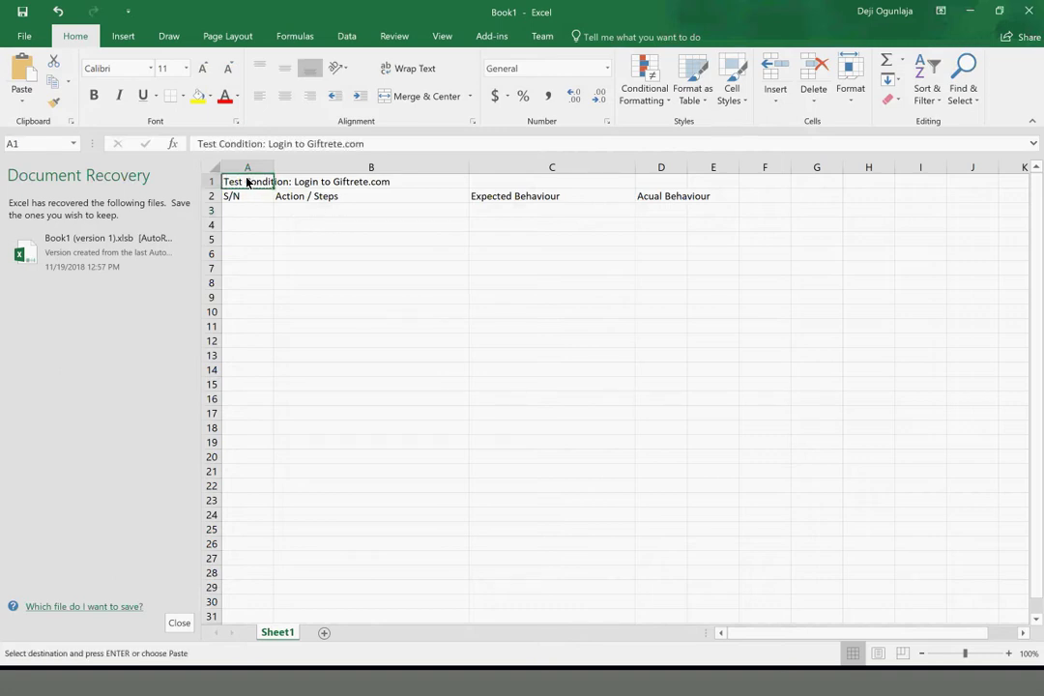
click(242, 390)
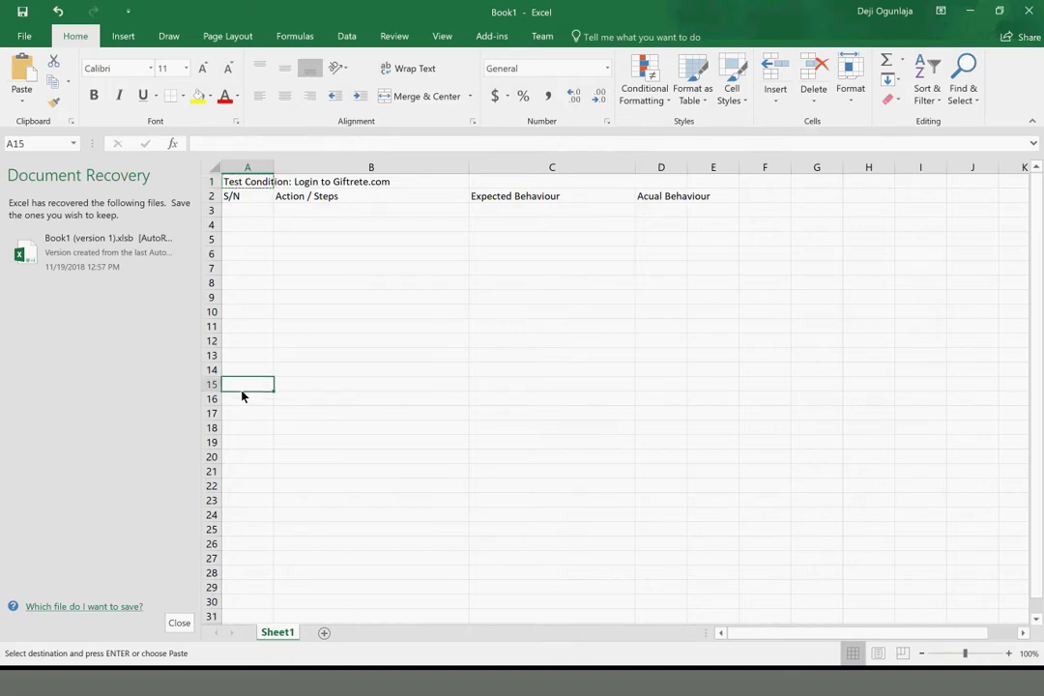
key(ctrl+v)
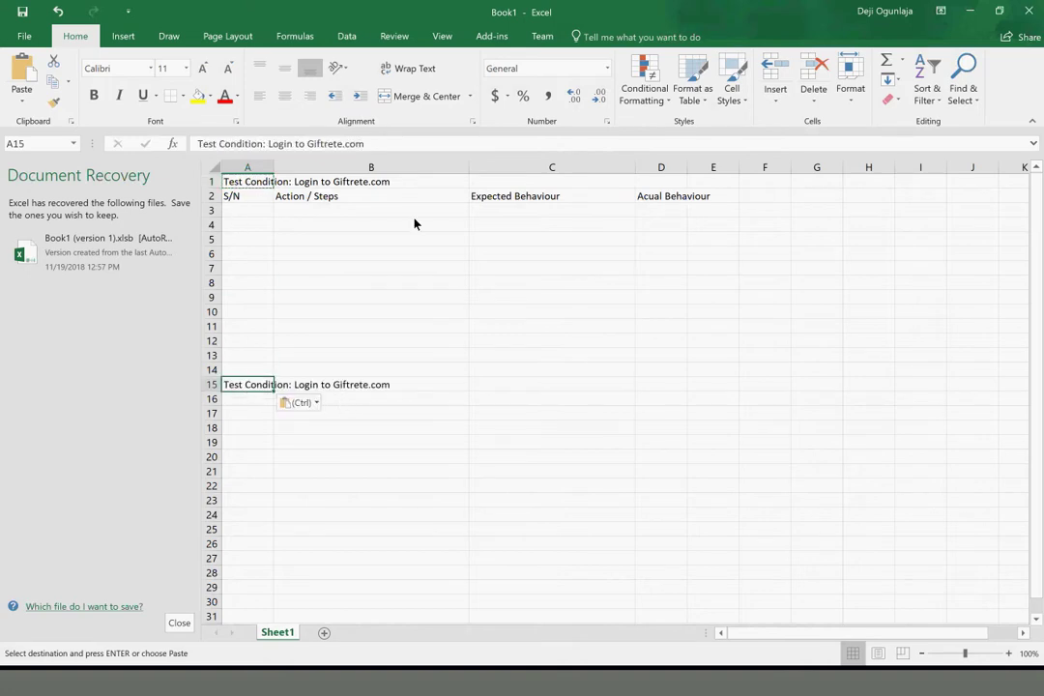
text(Re)
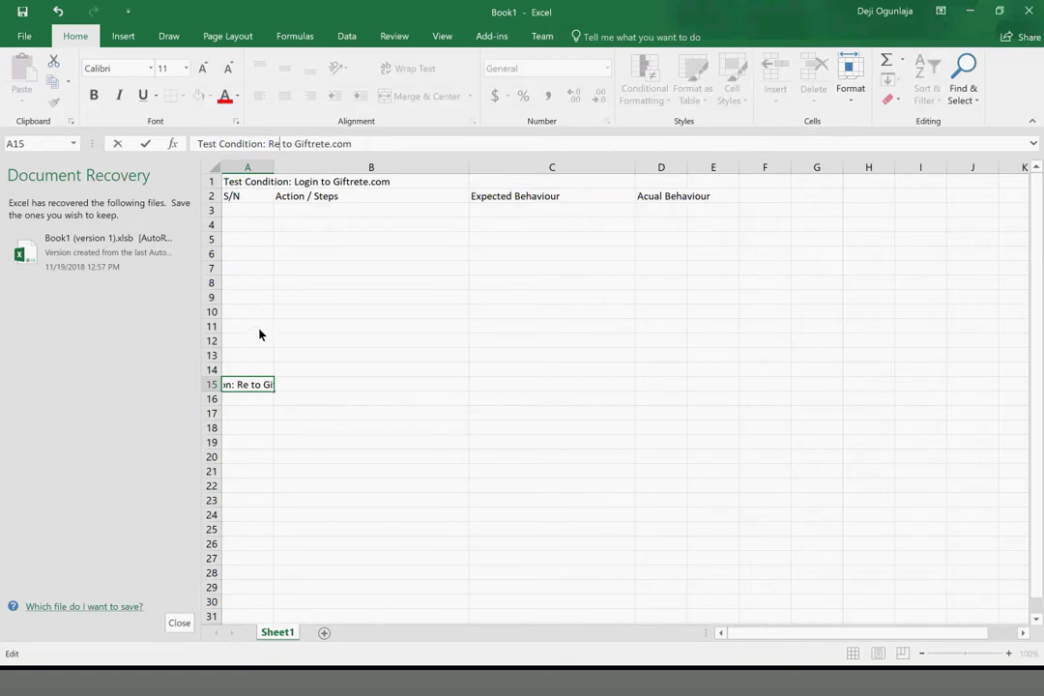
text(gister)
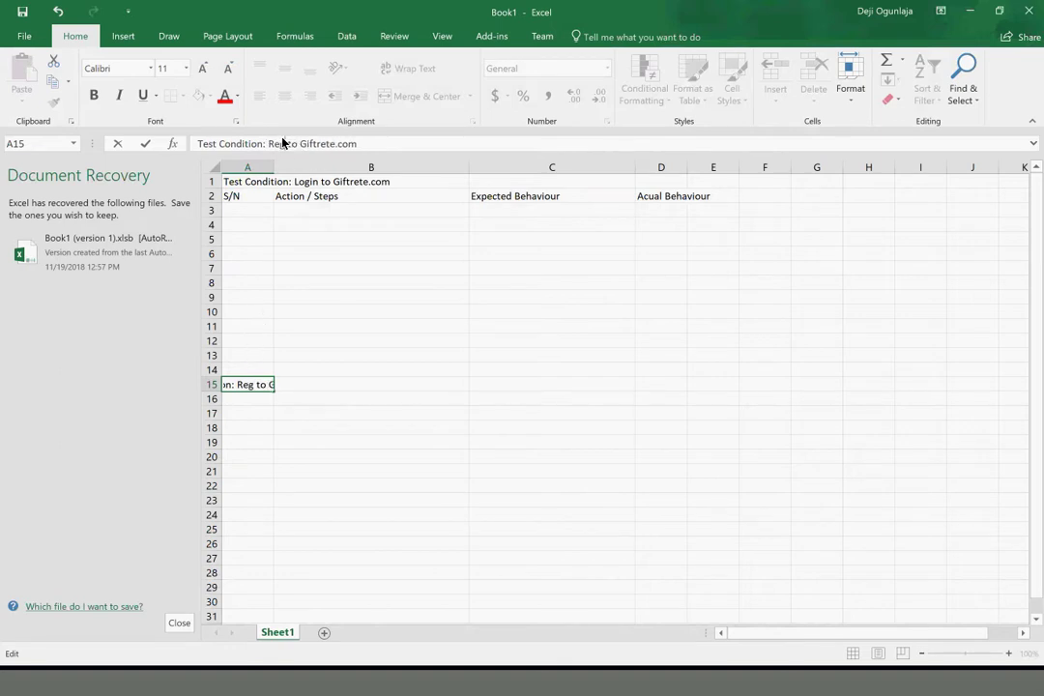
text(ing)
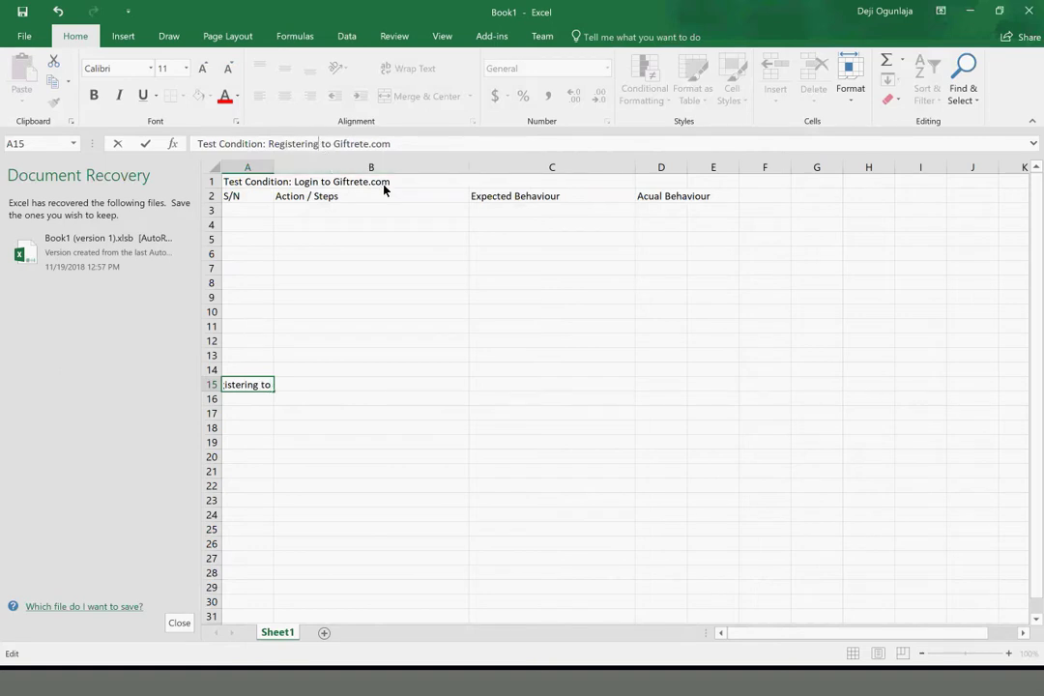
key(Return)
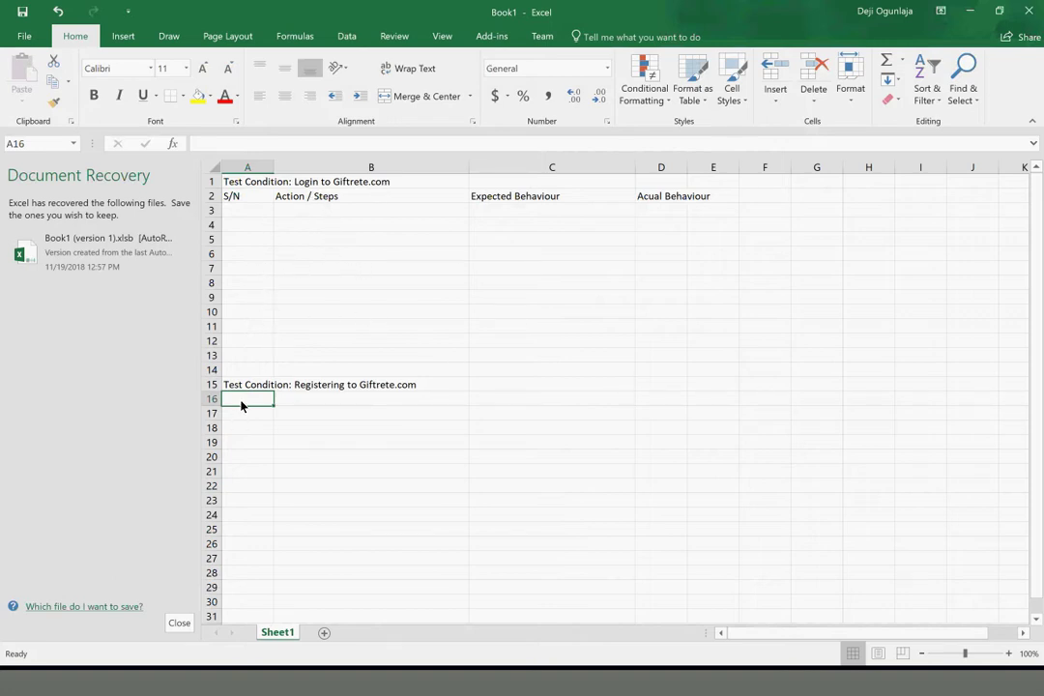
Fill A16:E16 with S/N, Actions / Steps, Expected Behaviours, Actual and Result (P/F)
text(S/N)
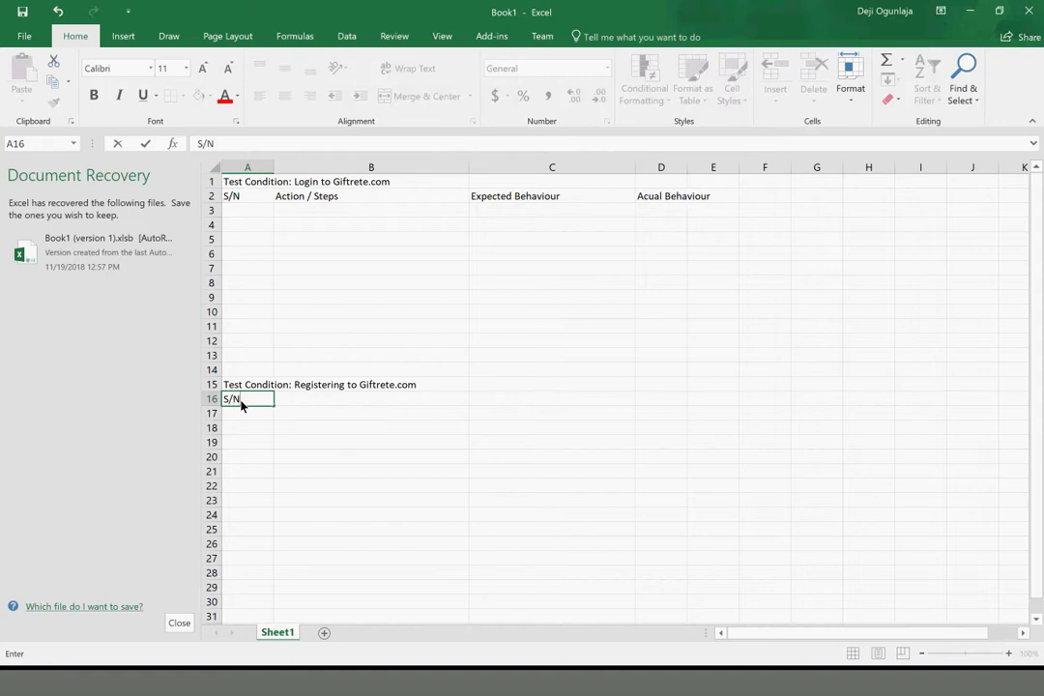
key(Tab)
text(A)
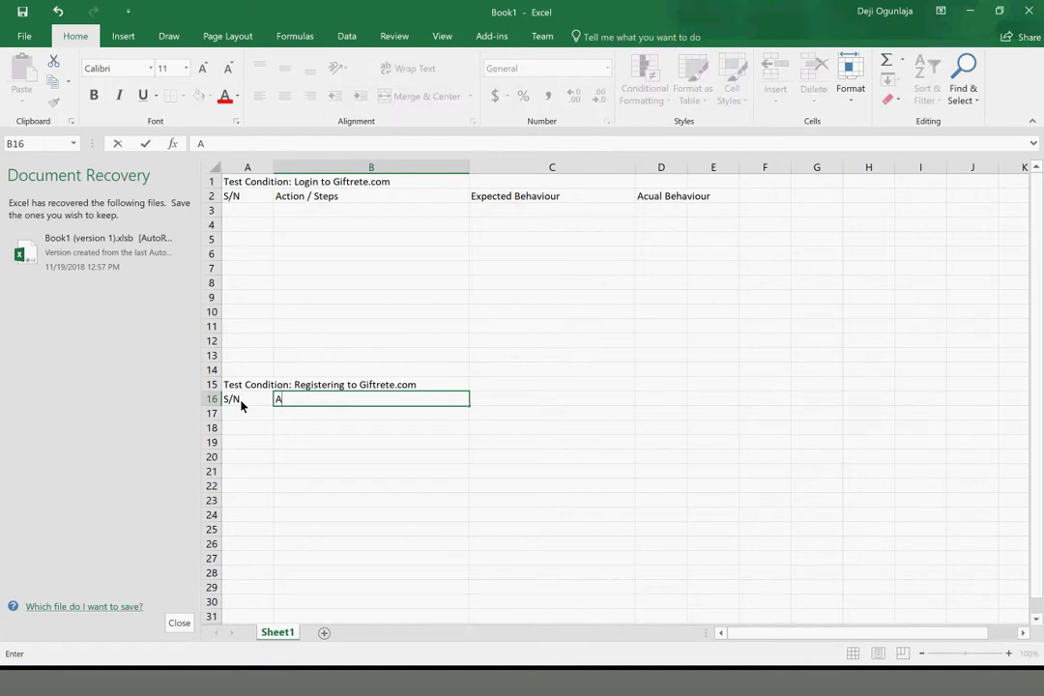
text(ctions / Steps)
key(Tab)
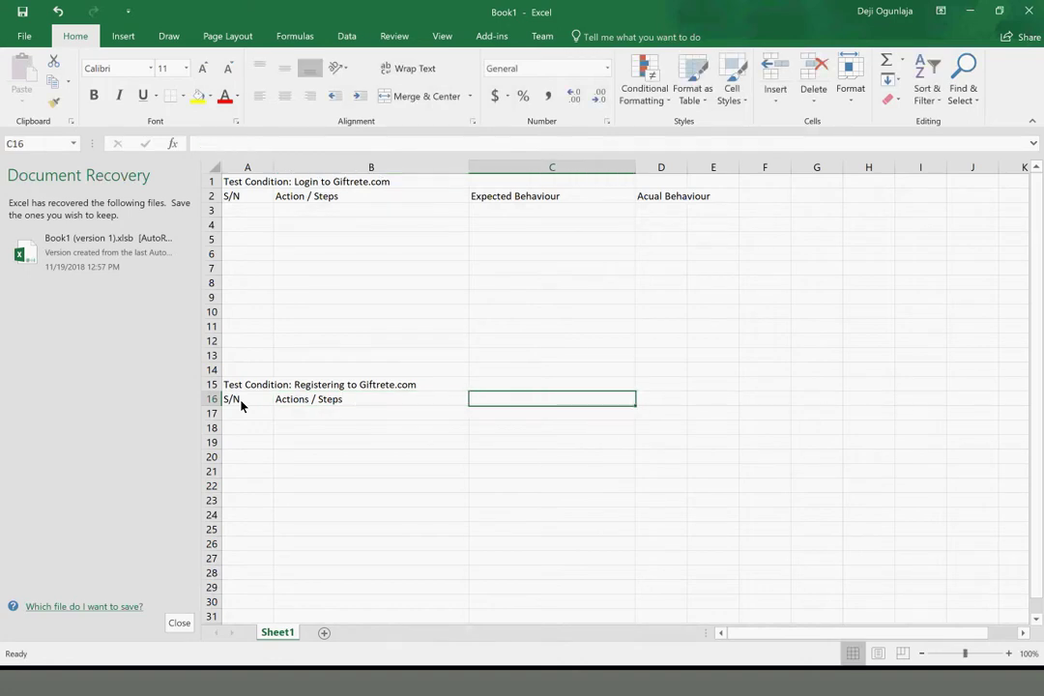
text(Expected )
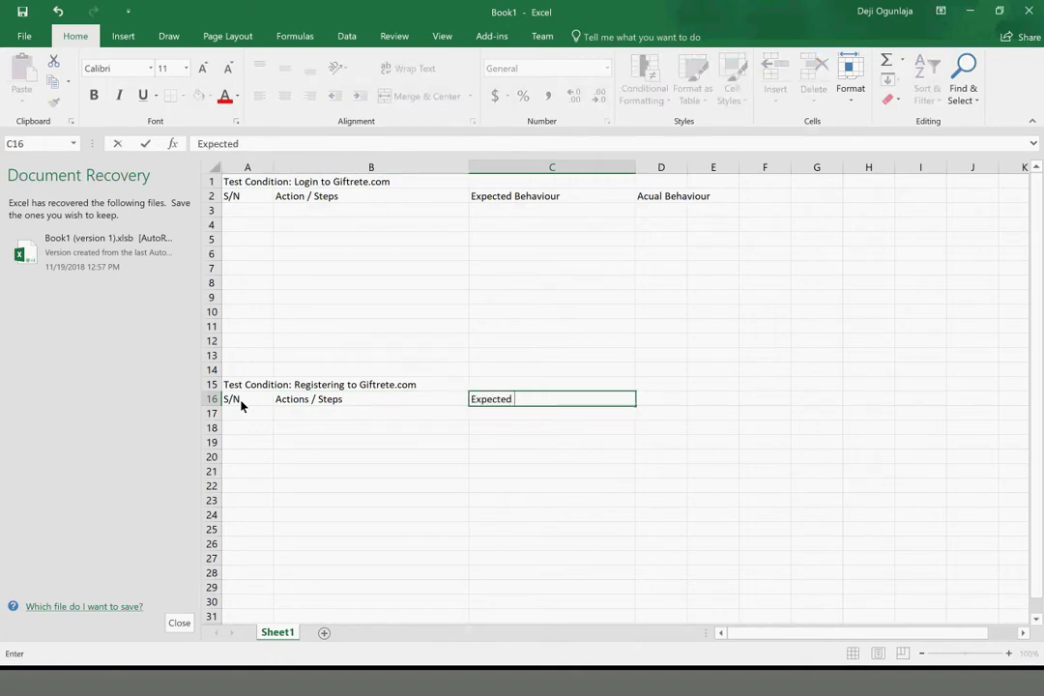
text(Behaviuous)
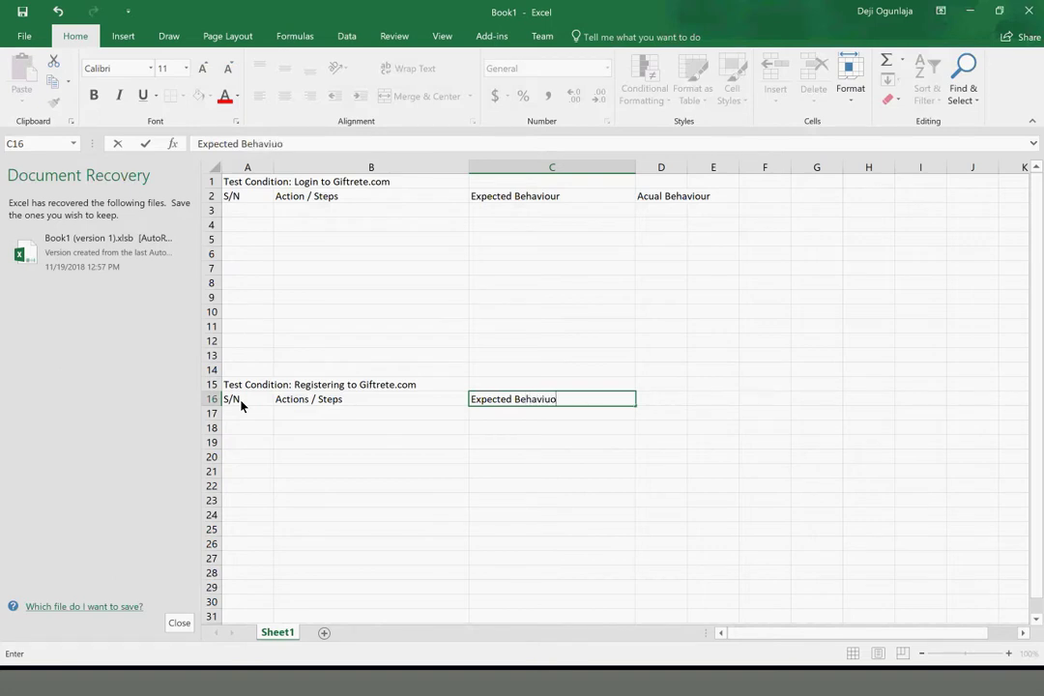
key(BackSpace)
key(BackSpace)
key(BackSpace)
key(BackSpace)
key(BackSpace)
text(iours)
key(Tab)
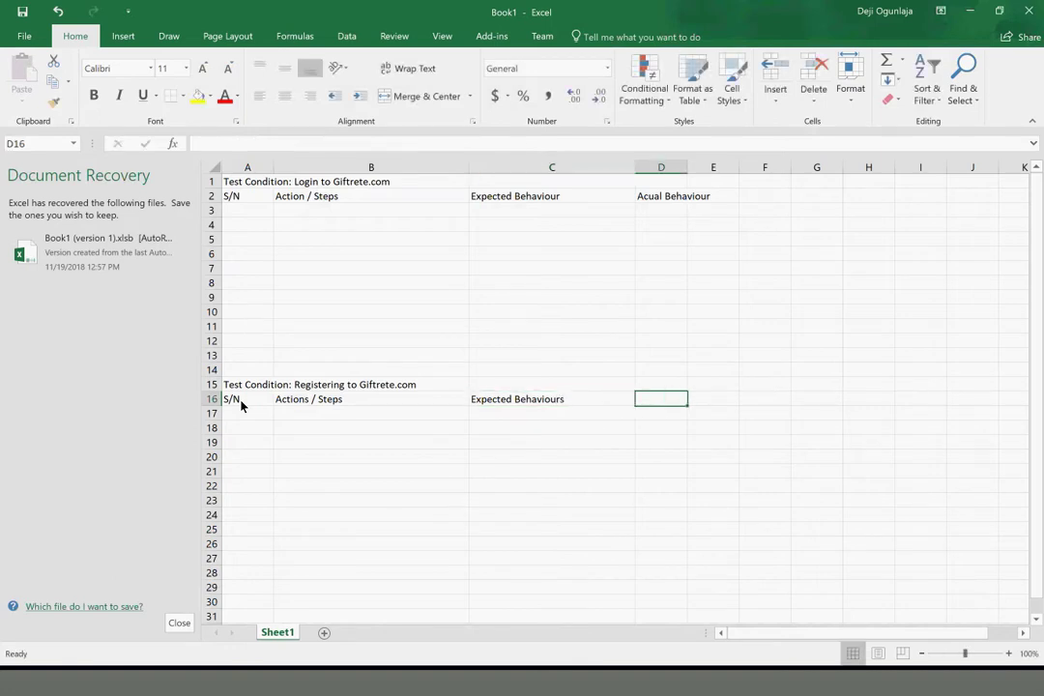
text(Acu)
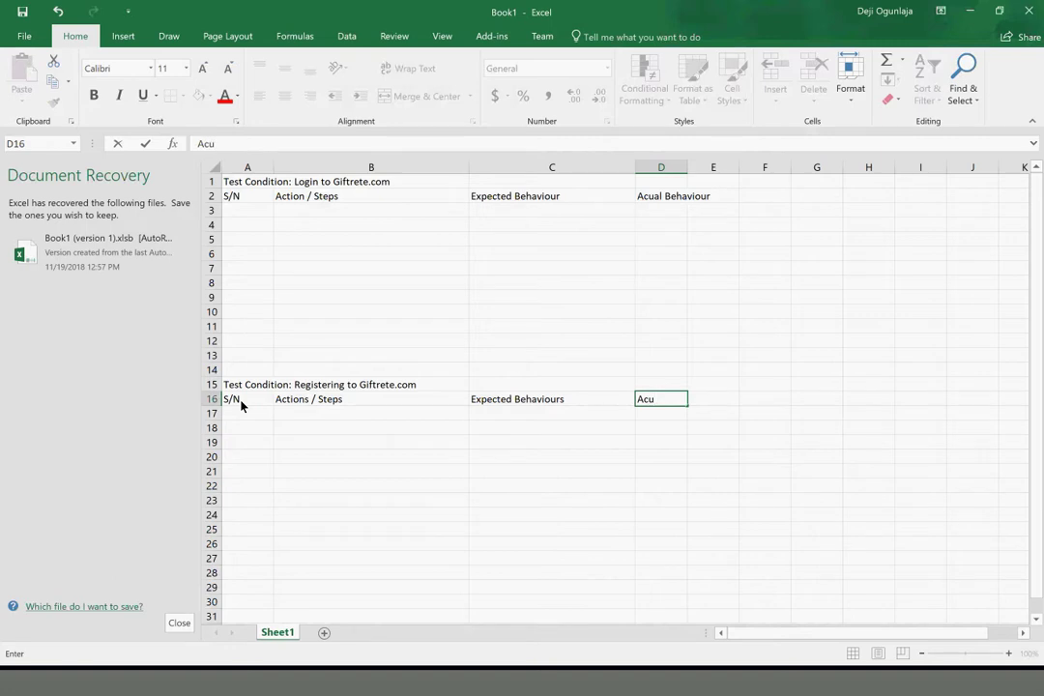
key(BackSpace)
text(tual)
key(Tab)
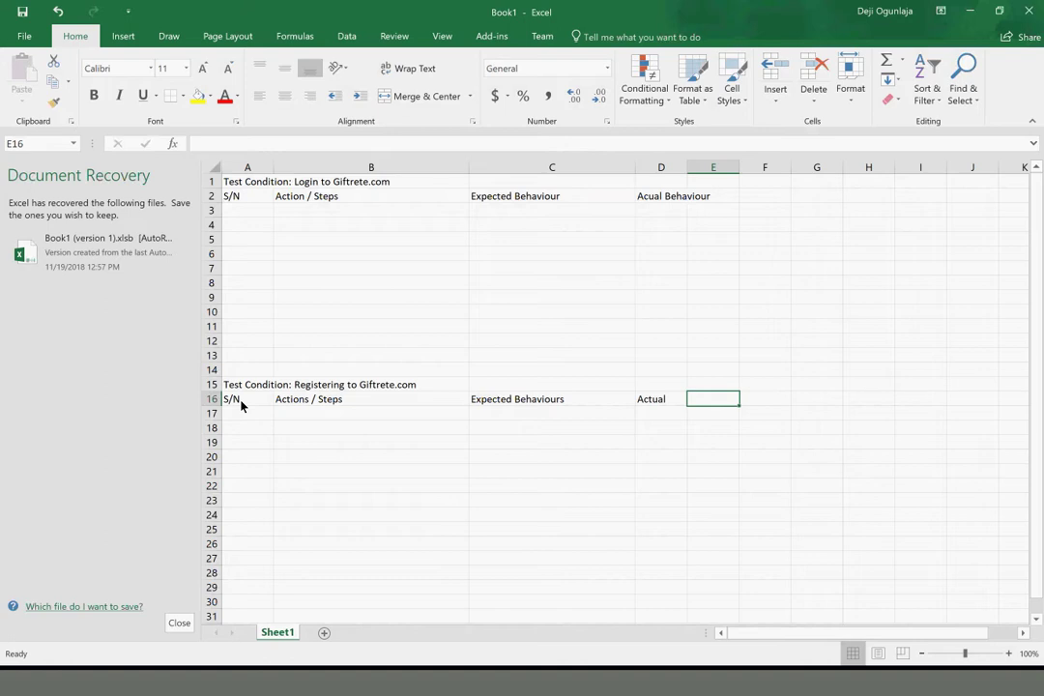
text(Result)
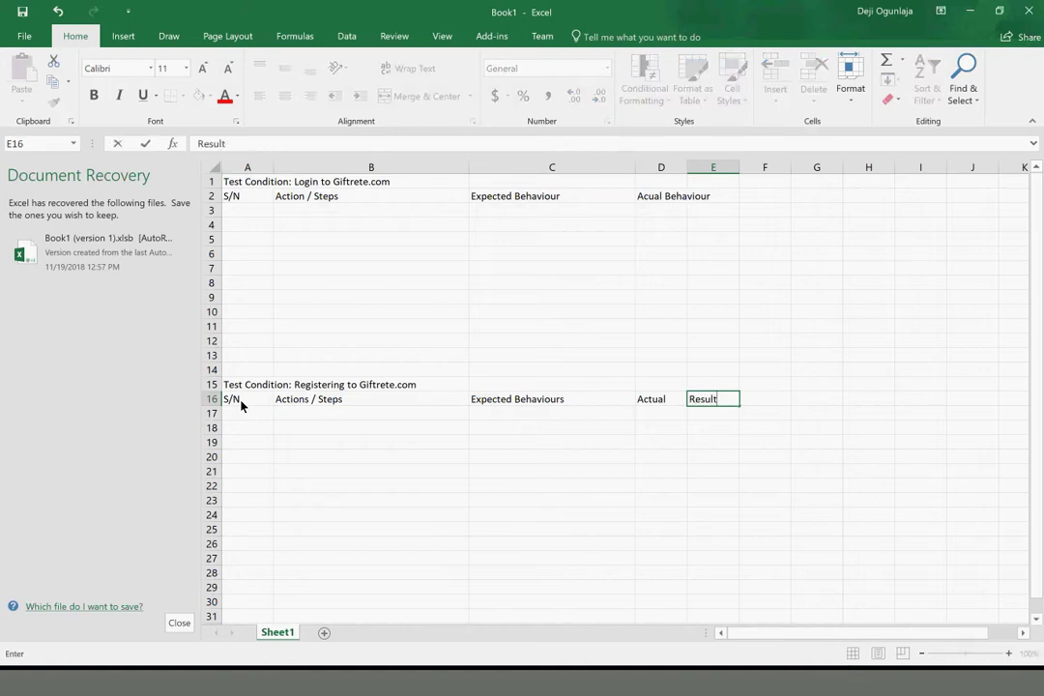
text( (P/F))
Enter step 1 'Navigate to Giftrete.com' with expected behaviour 'The site opens correctly'
click(244, 220)
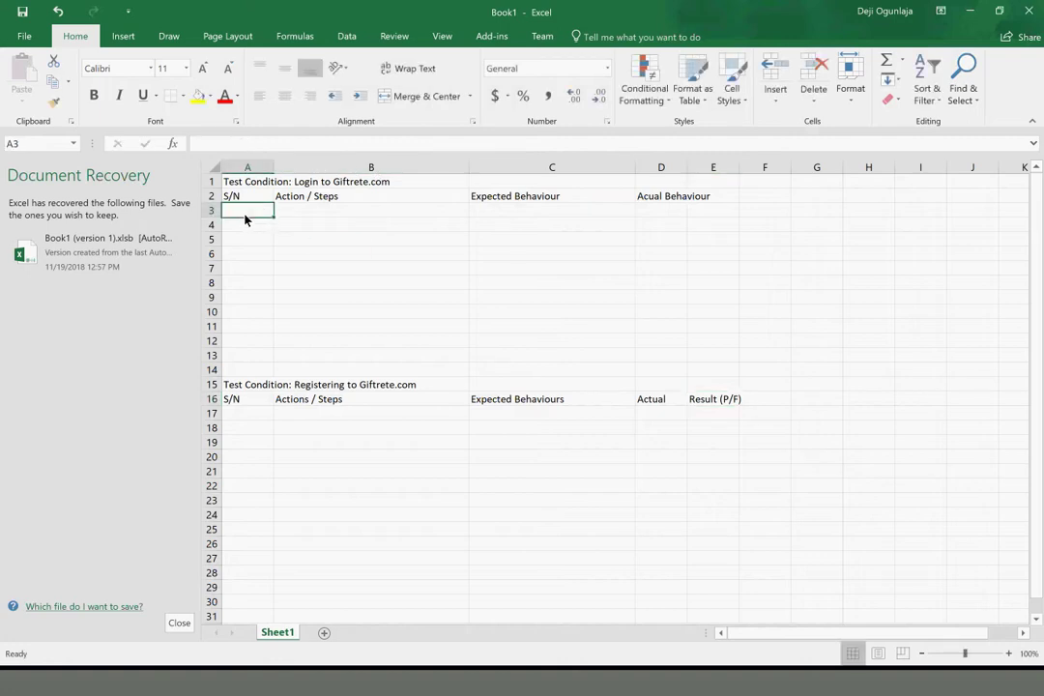
text(1)
key(Tab)
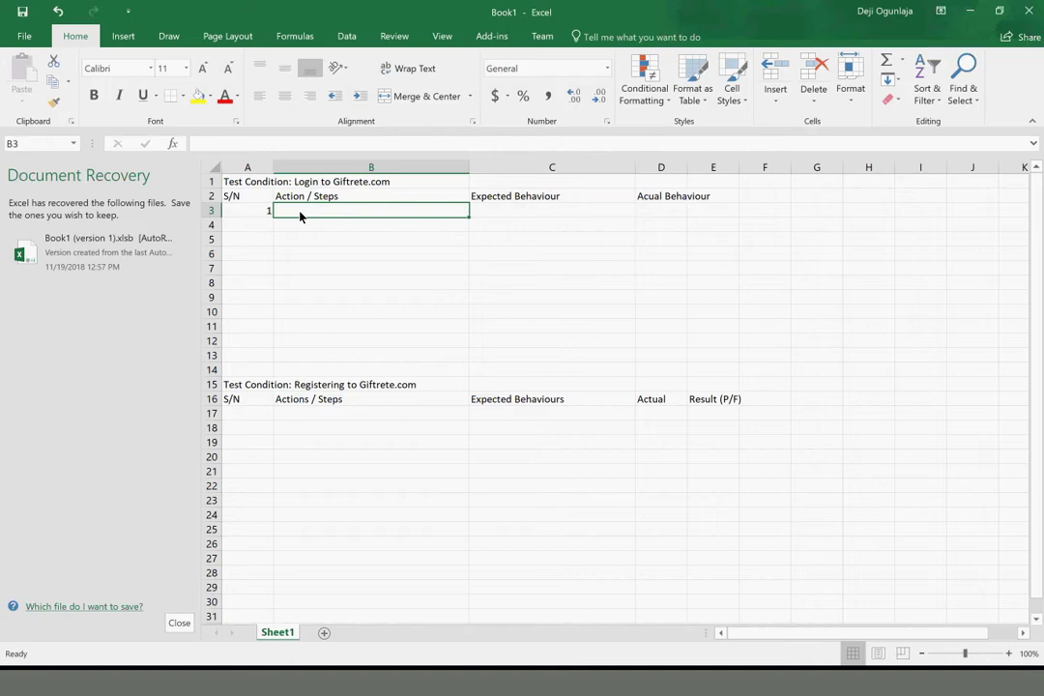
text(Naviate)
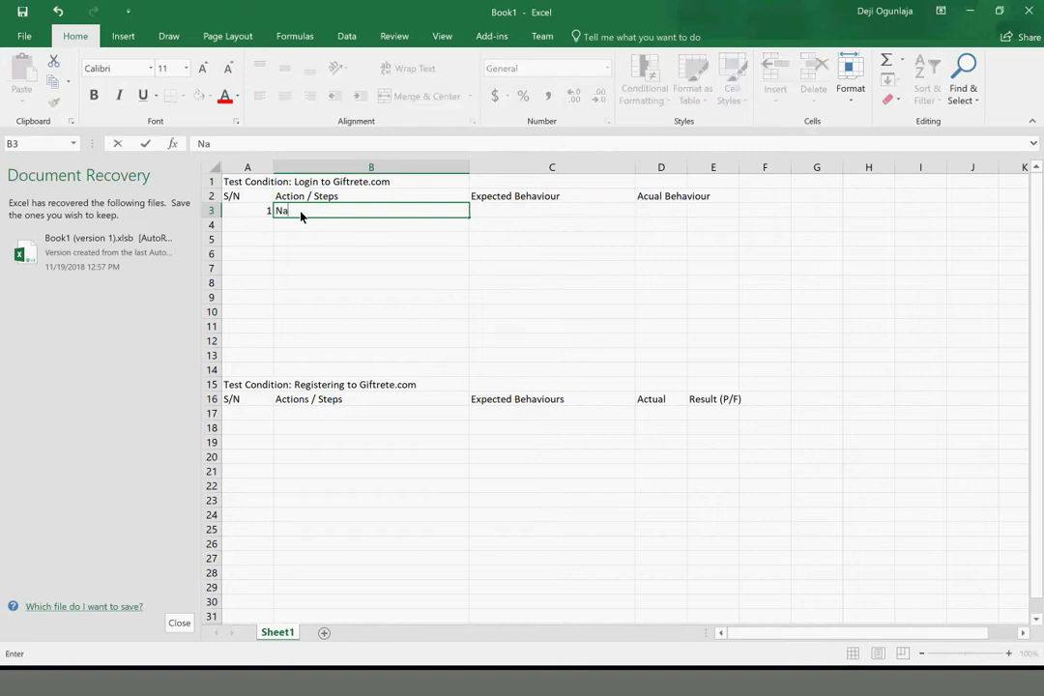
key(BackSpace)
key(BackSpace)
key(BackSpace)
text(gate to Giftrete.com)
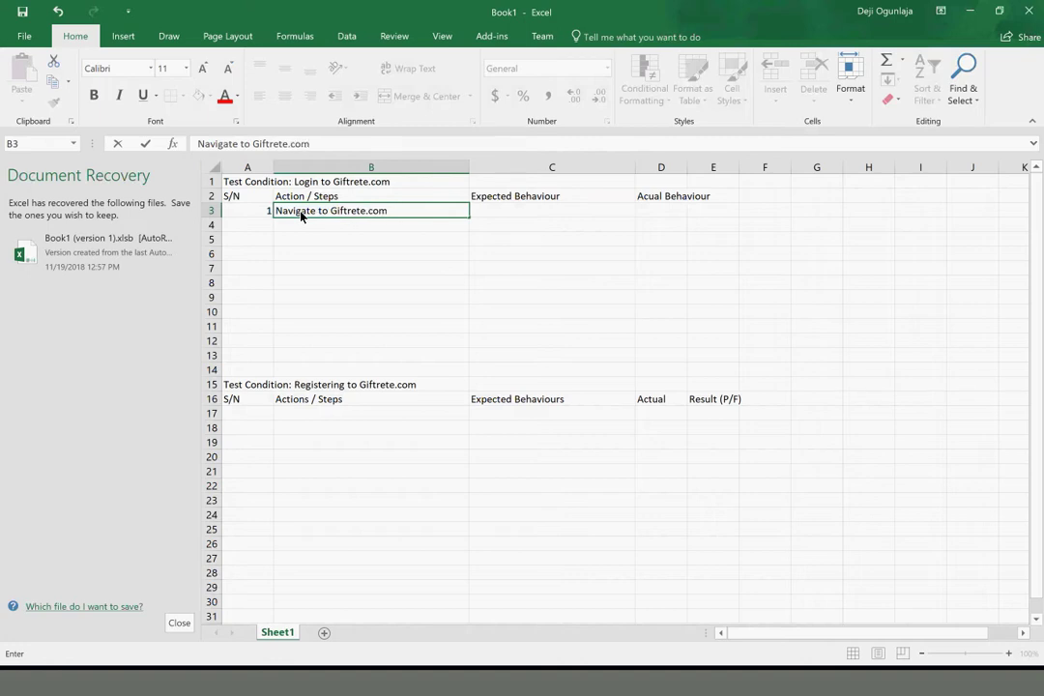
key(Tab)
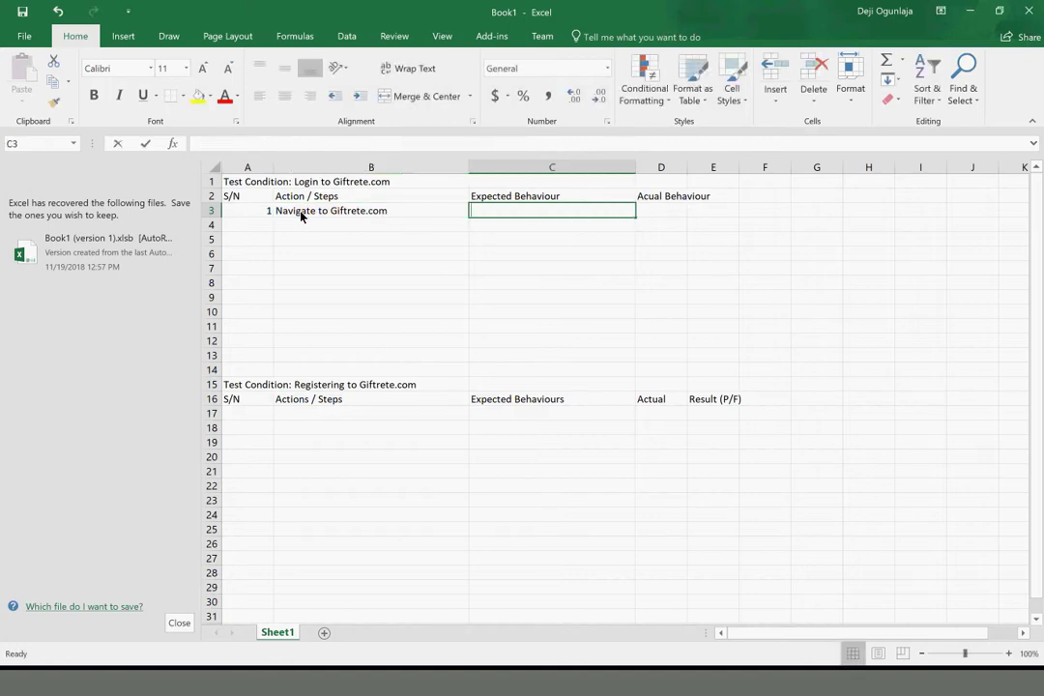
text(The site o)
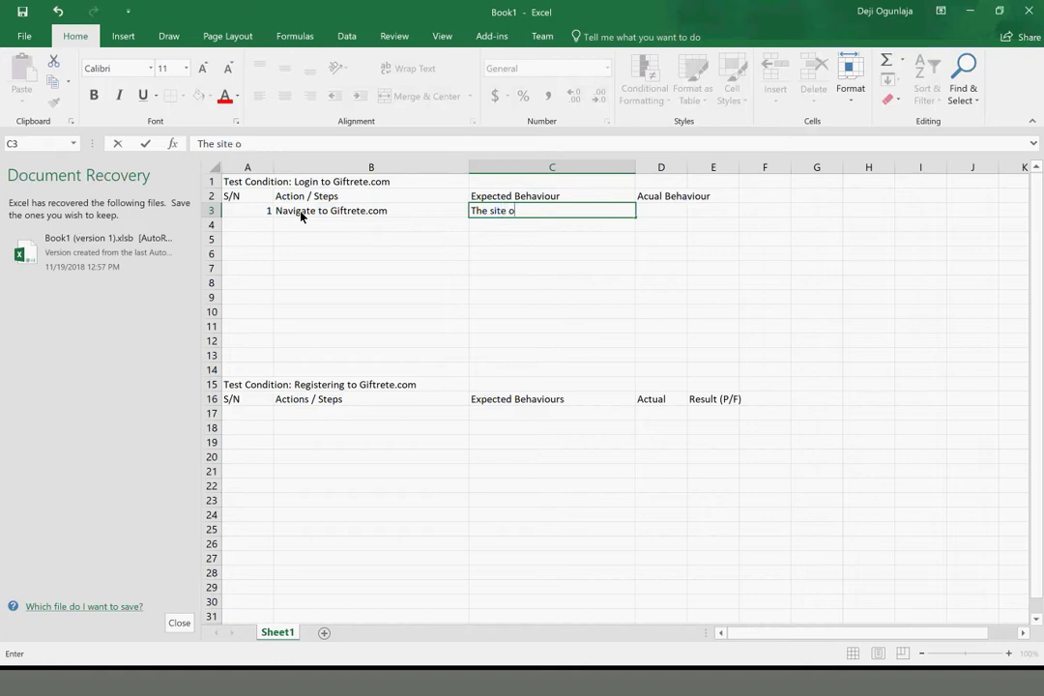
text(pen without an error)
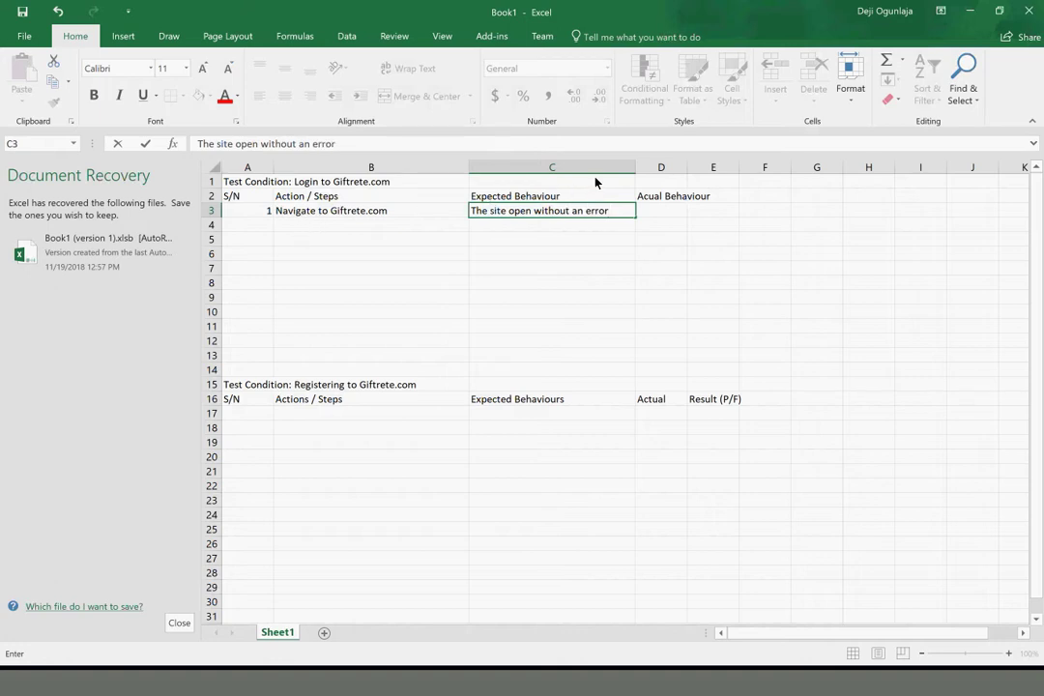
click(364, 146)
key(BackSpace)
key(BackSpace)
key(BackSpace)
key(BackSpace)
key(BackSpace)
key(BackSpace)
key(BackSpace)
key(BackSpace)
key(BackSpace)
key(BackSpace)
key(BackSpace)
key(BackSpace)
key(BackSpace)
key(BackSpace)
key(BackSpace)
key(BackSpace)
text(co)
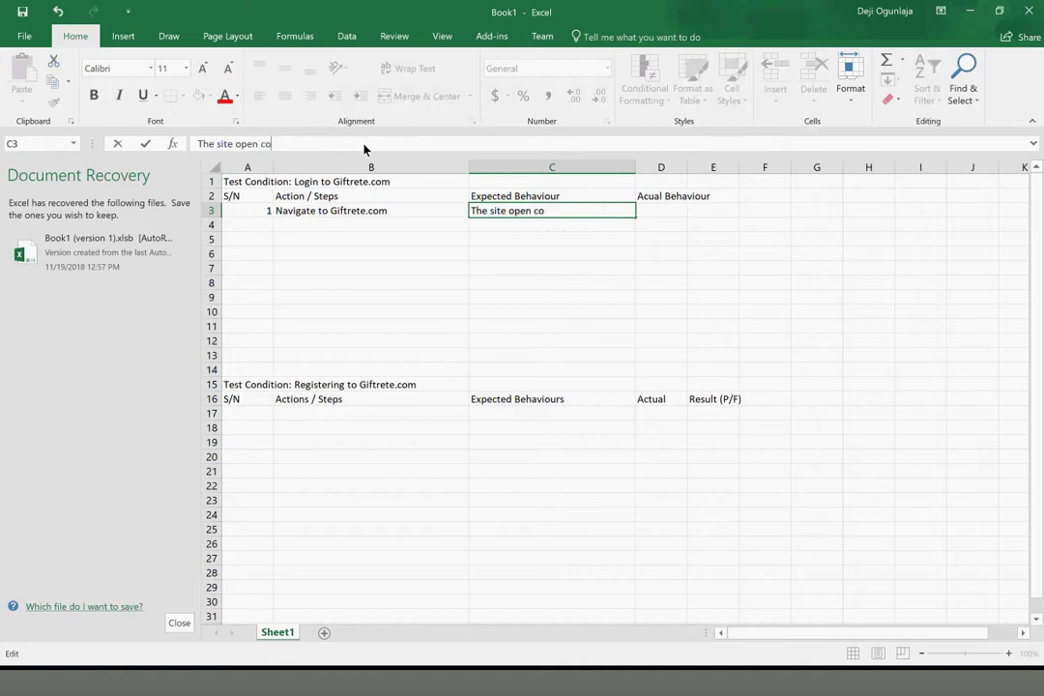
key(BackSpace)
key(BackSpace)
key(BackSpace)
text(s correcty)
key(BackSpace)
key(BackSpace)
text(tly)
key(Return)
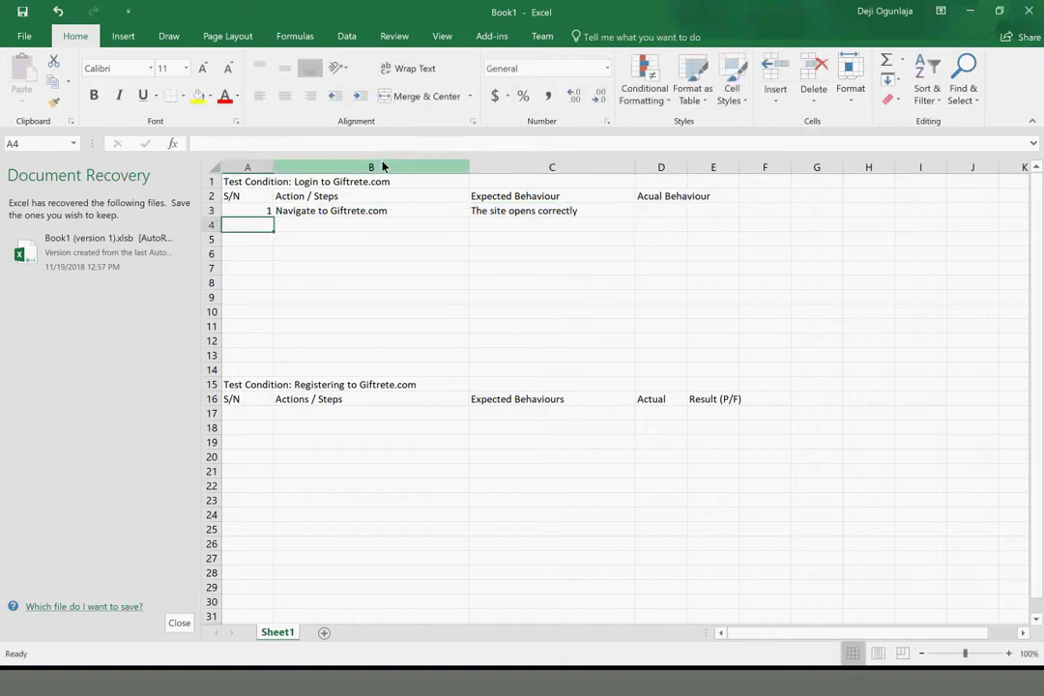
Enter step 2 'Click on Login link' expecting 'The login page opens'
text(2)
key(Tab)
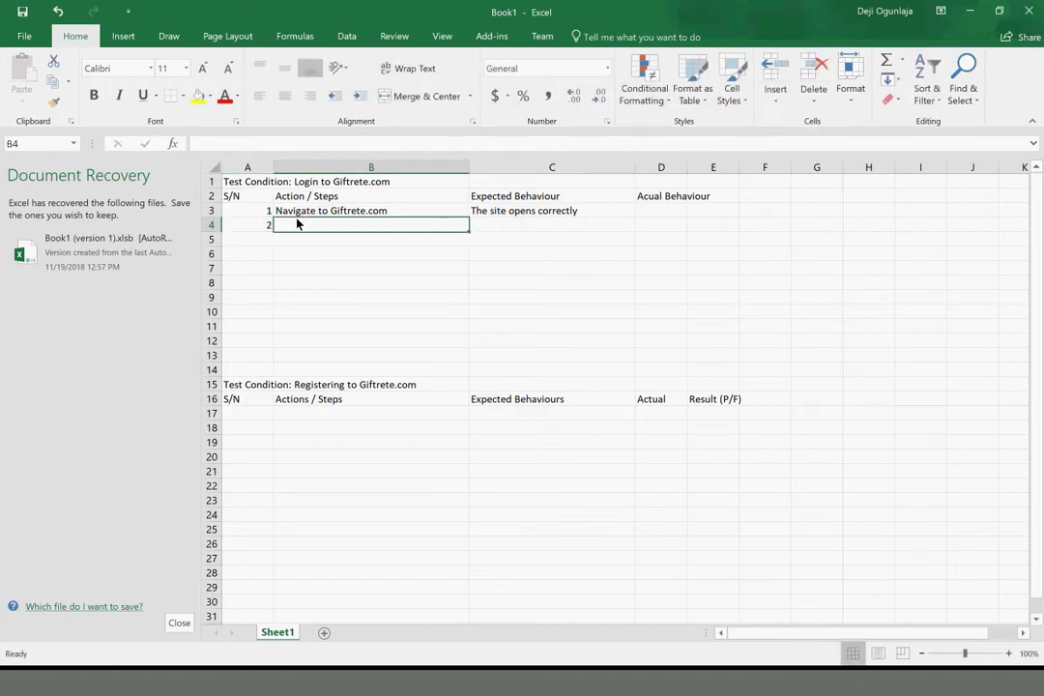
text(Click o)
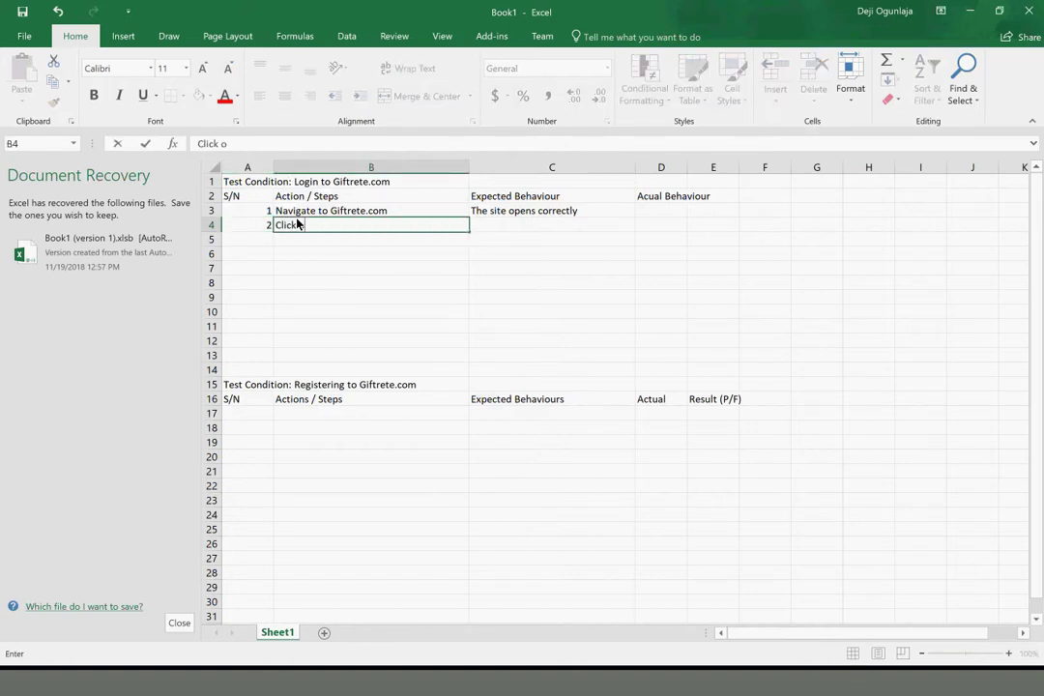
text(n Login link)
key(Tab)
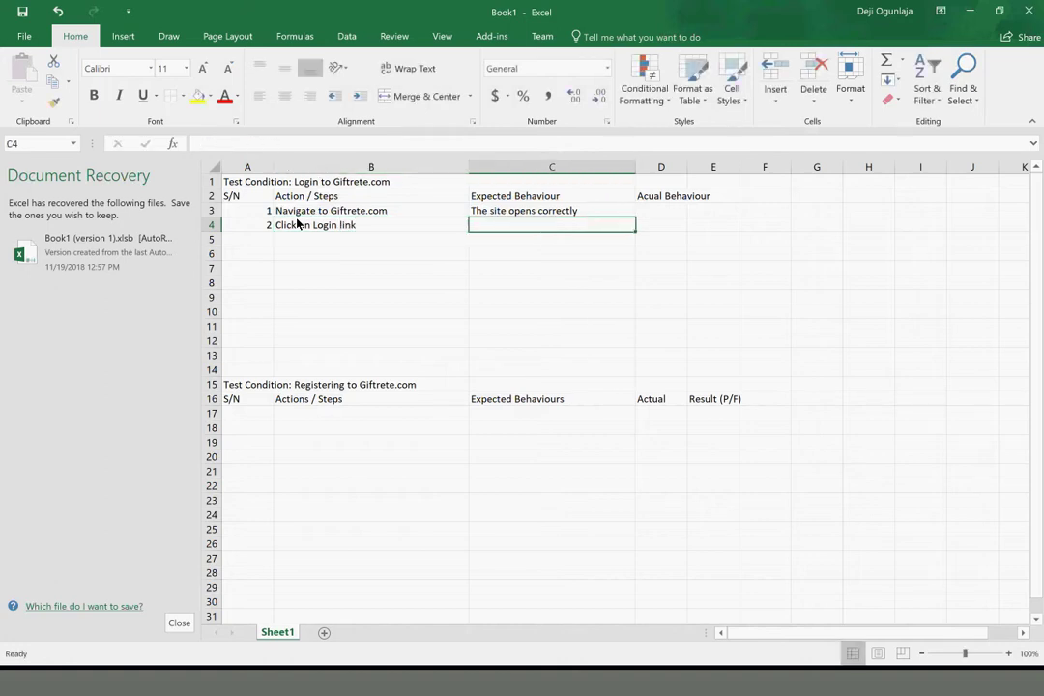
text(The )
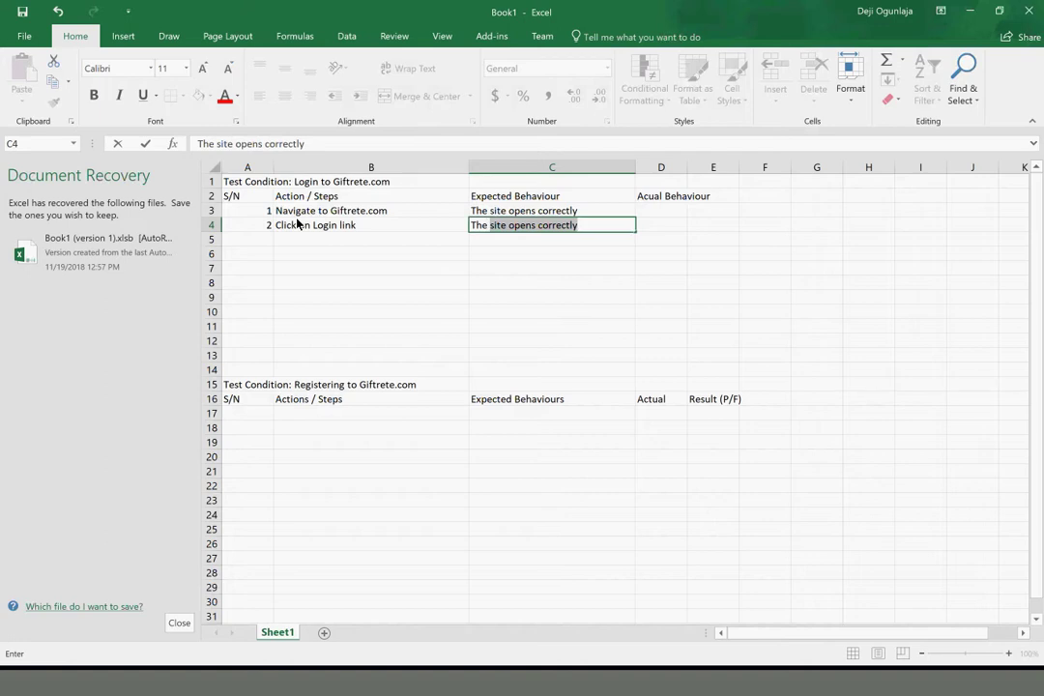
text(login page opens)
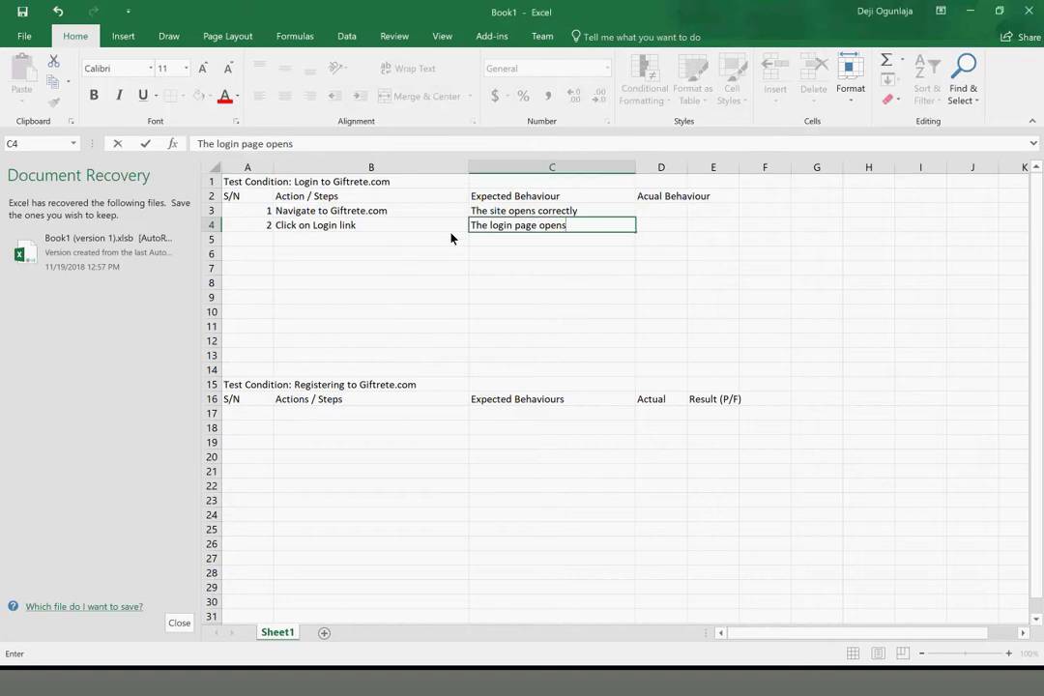
Widen column D and add step 3, entering the test email address, expecting 'The emai is entered'
click(676, 195)
drag(688, 168, 821, 195)
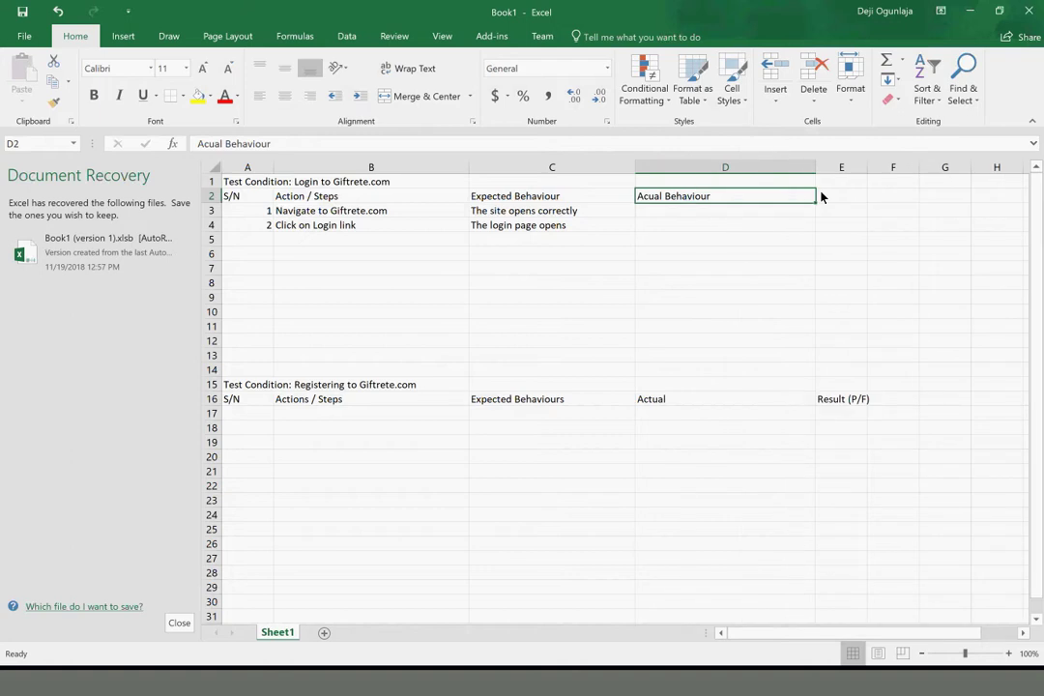
click(267, 232)
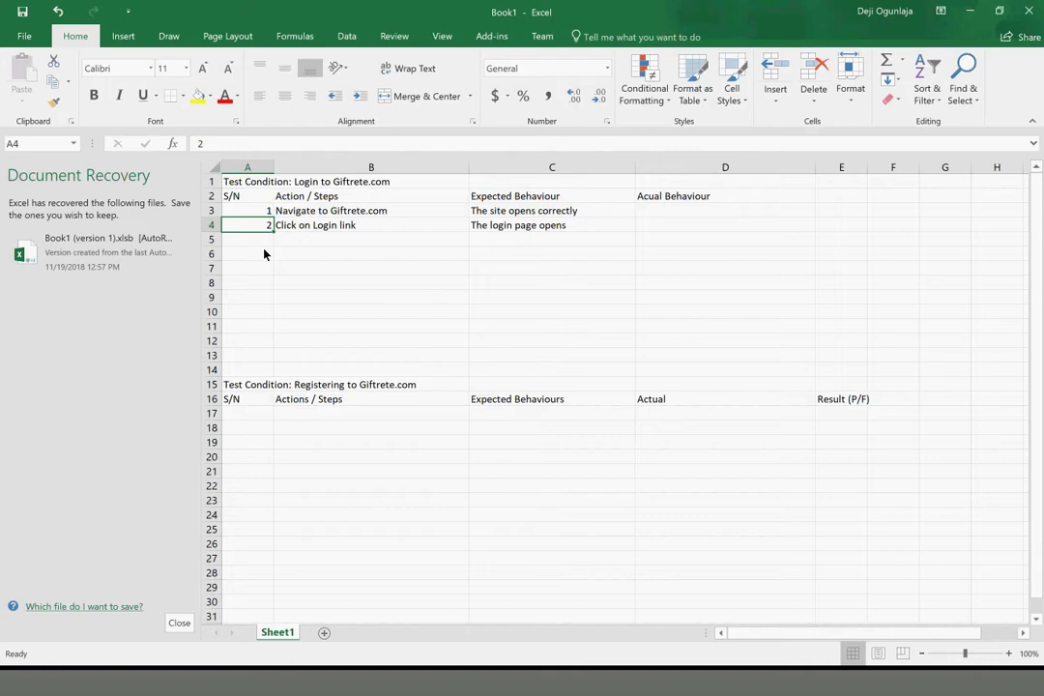
key(Return)
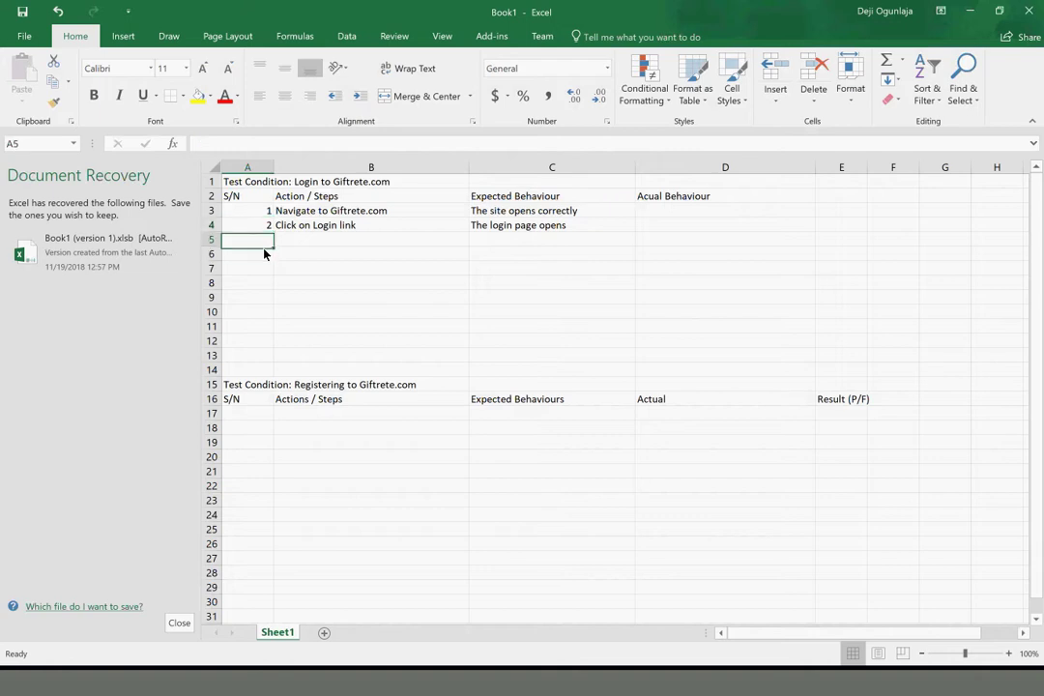
text(2)
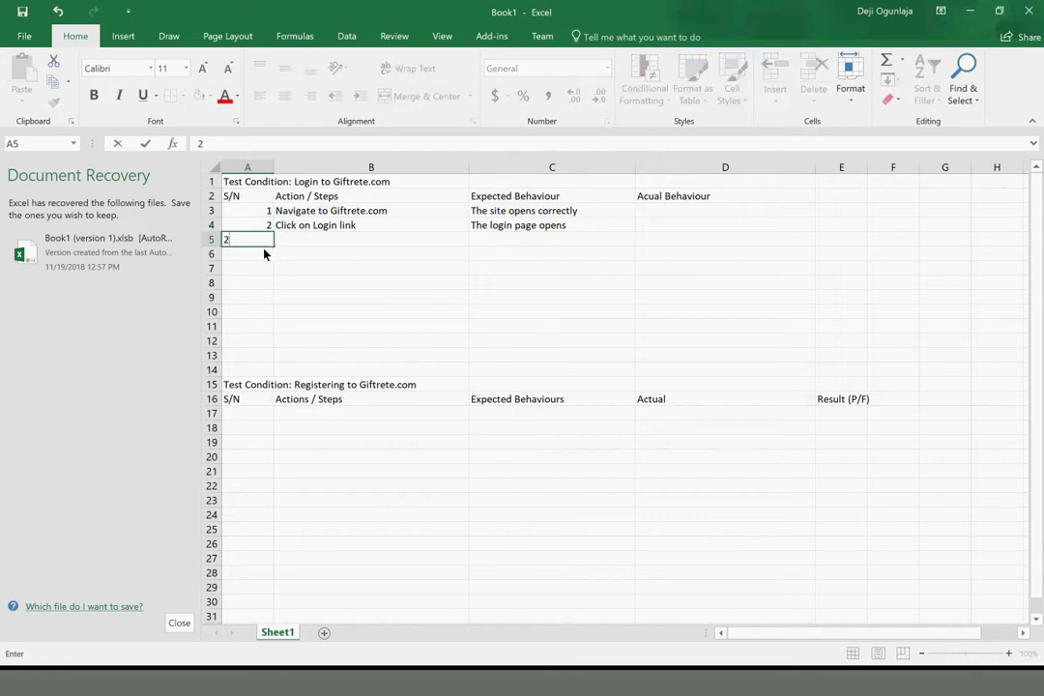
key(BackSpace)
text(3)
key(Tab)
text(Enter)
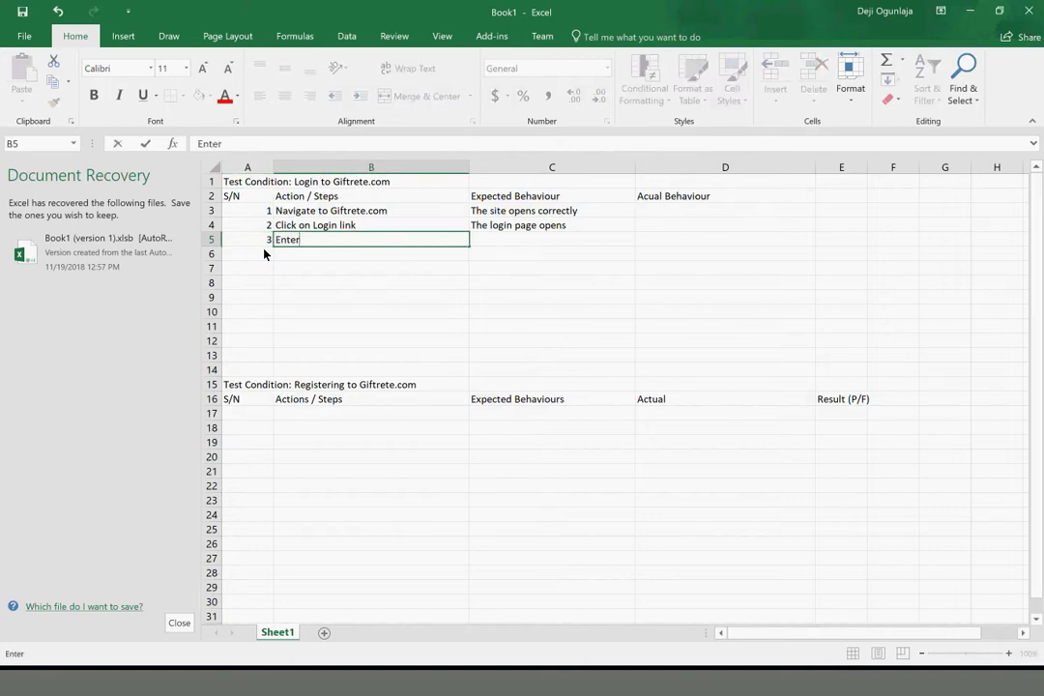
text( email address)
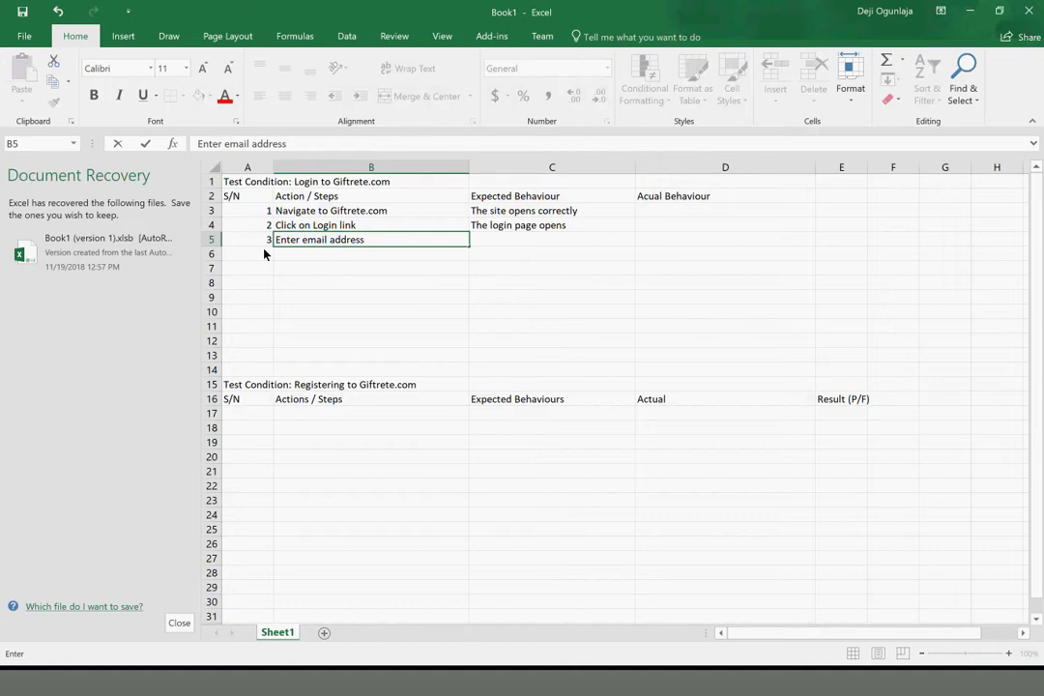
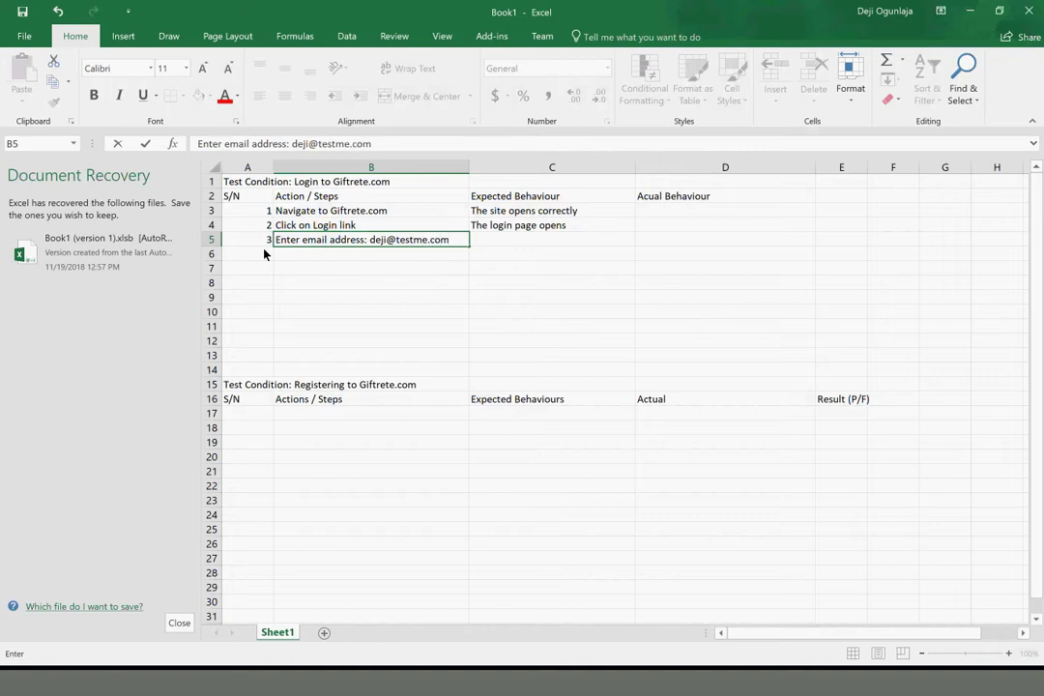
key(Tab)
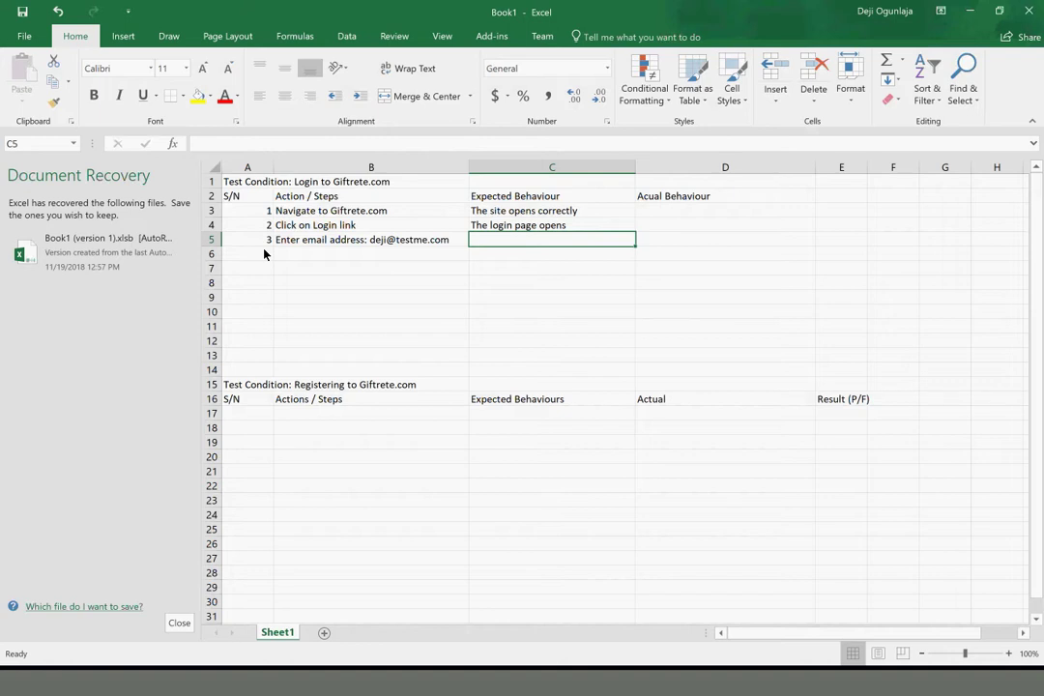
text(The emai is entered)
key(Return)
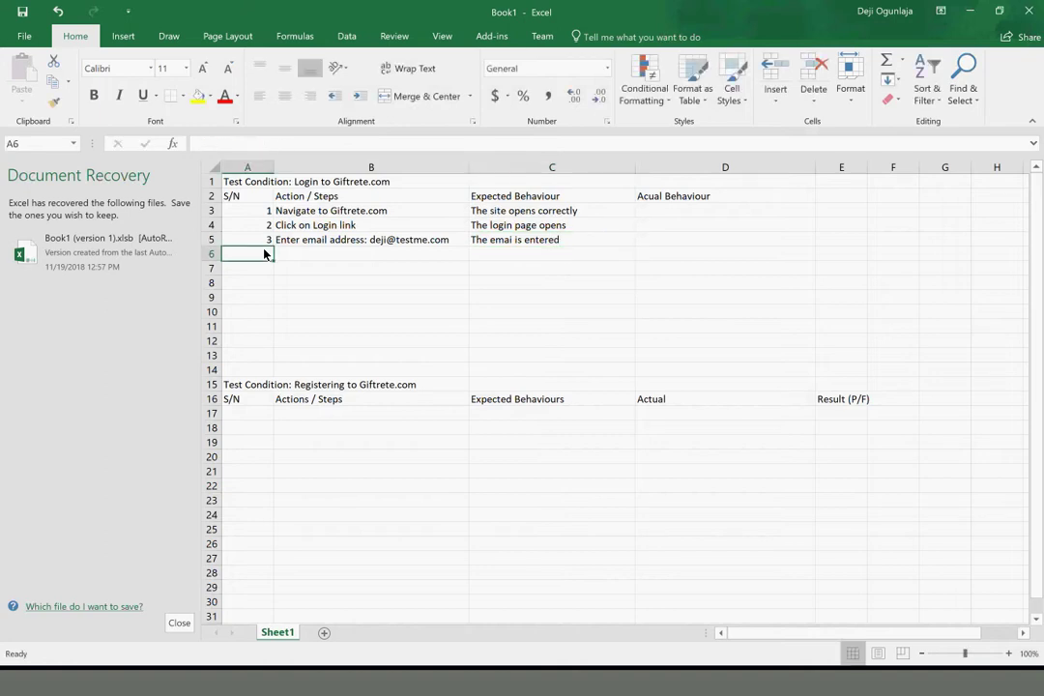
Add step 4 'Enter password' expecting 'The password is entered'
text(4)
key(Tab)
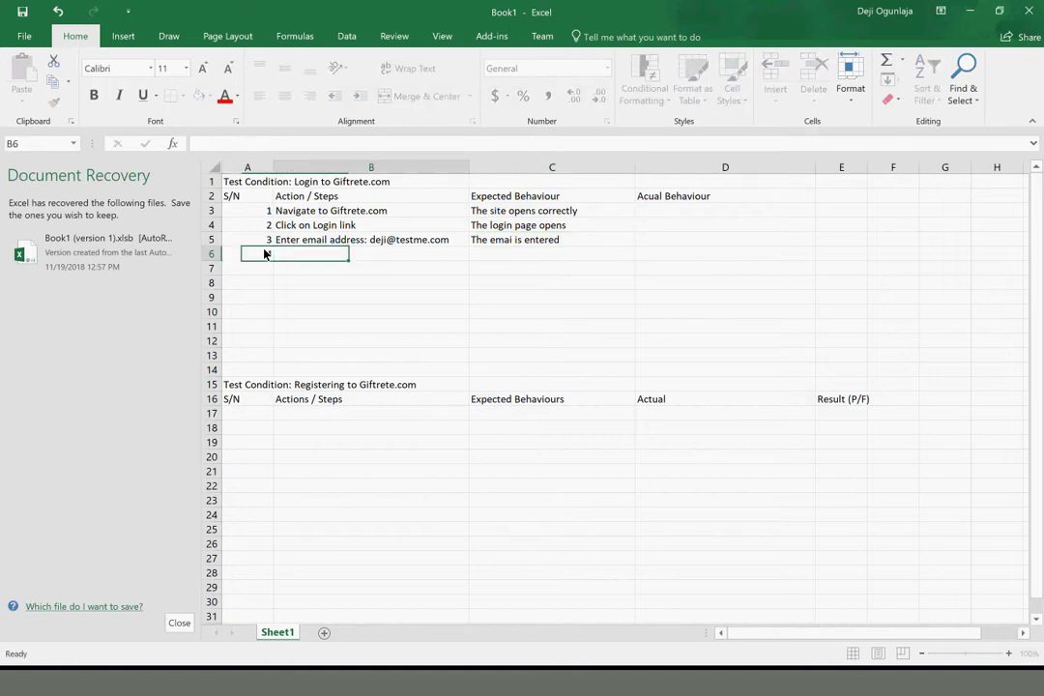
text(Enter )
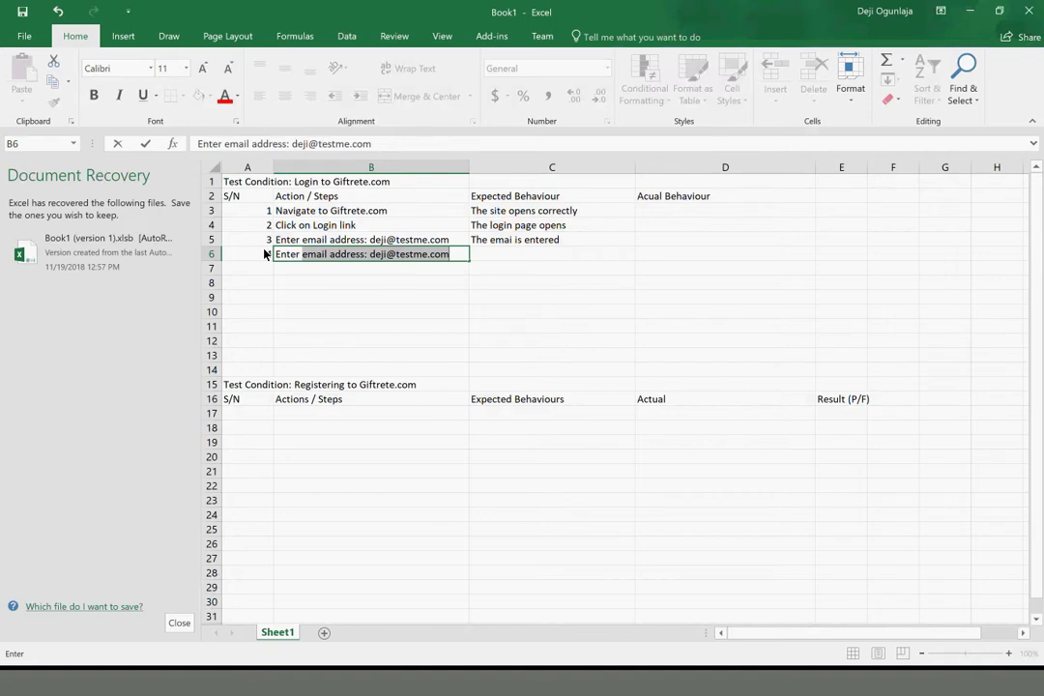
text(passw)
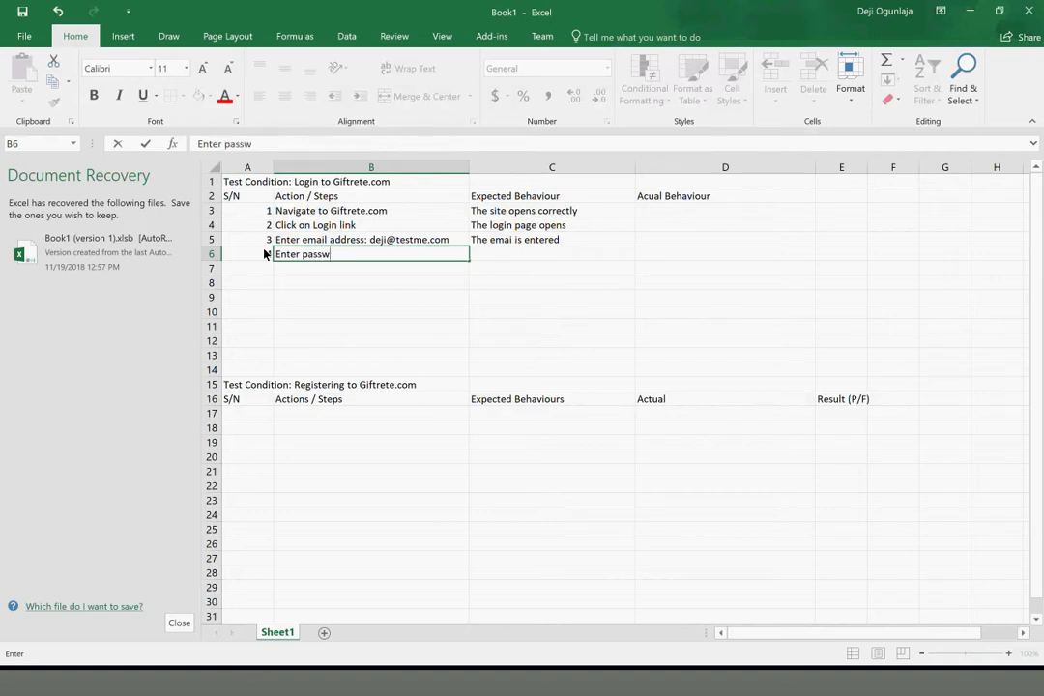
text(ord)
key(Tab)
text(The pass)
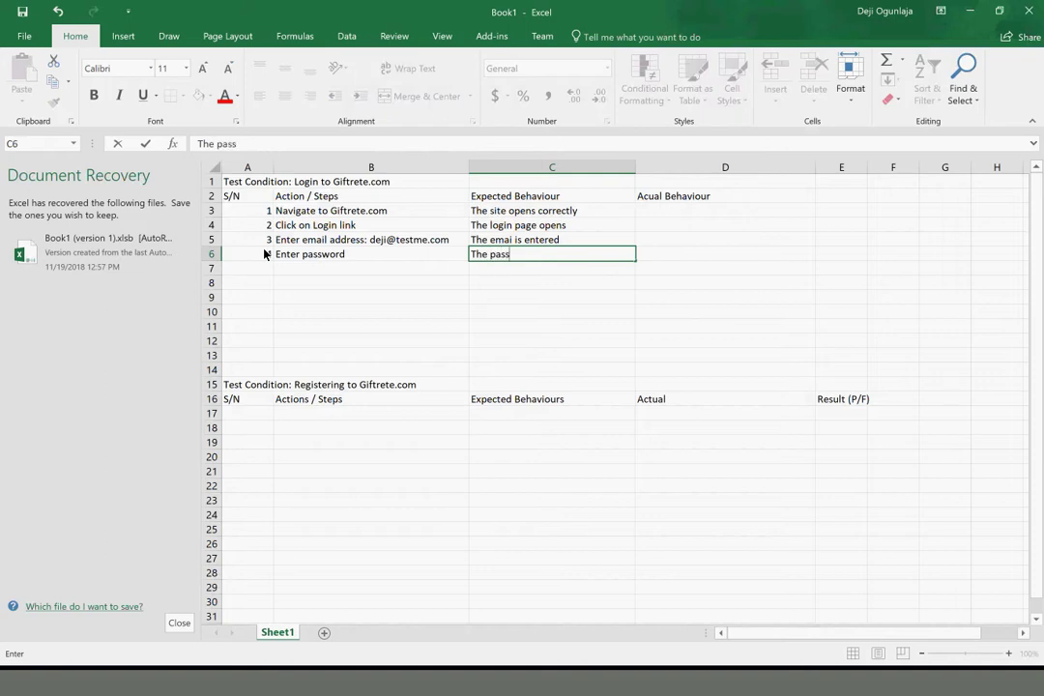
text(word is entered)
key(Return)
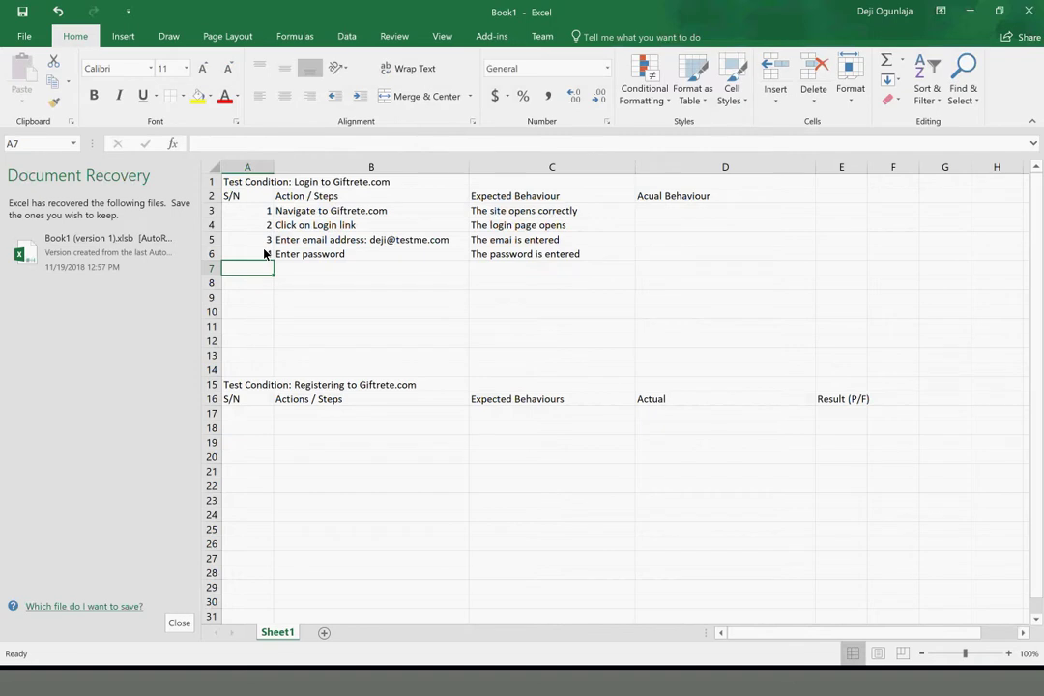
Add step 5 'Click on login button' expecting 'The user is logged in successfully'
text(5)
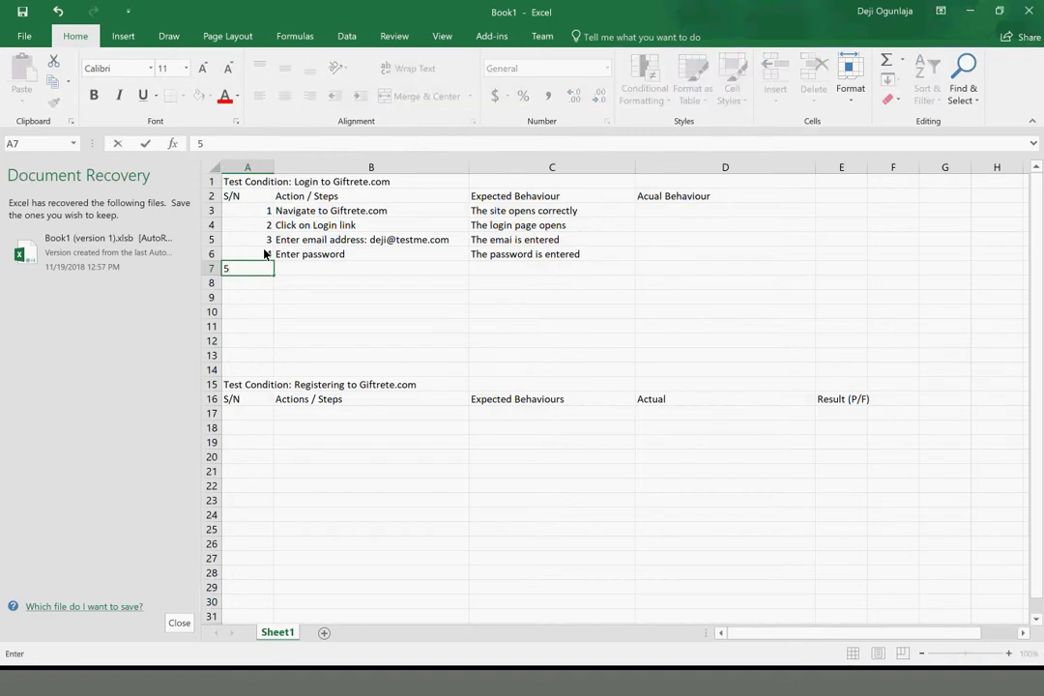
key(Tab)
text(Clicn)
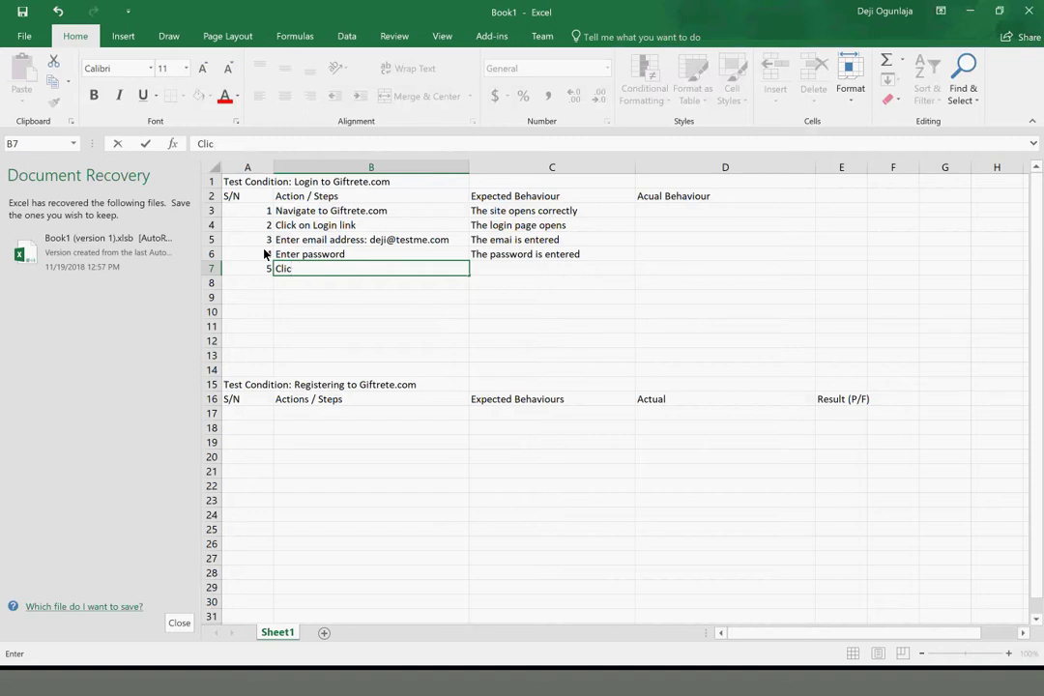
text(k on l)
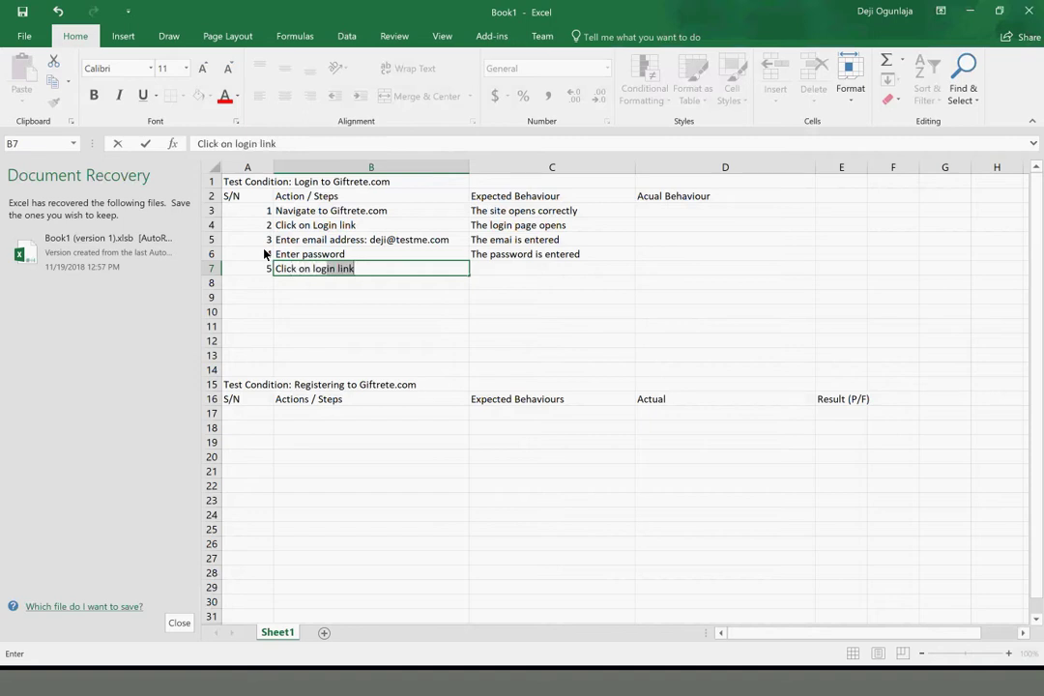
text(ogin button)
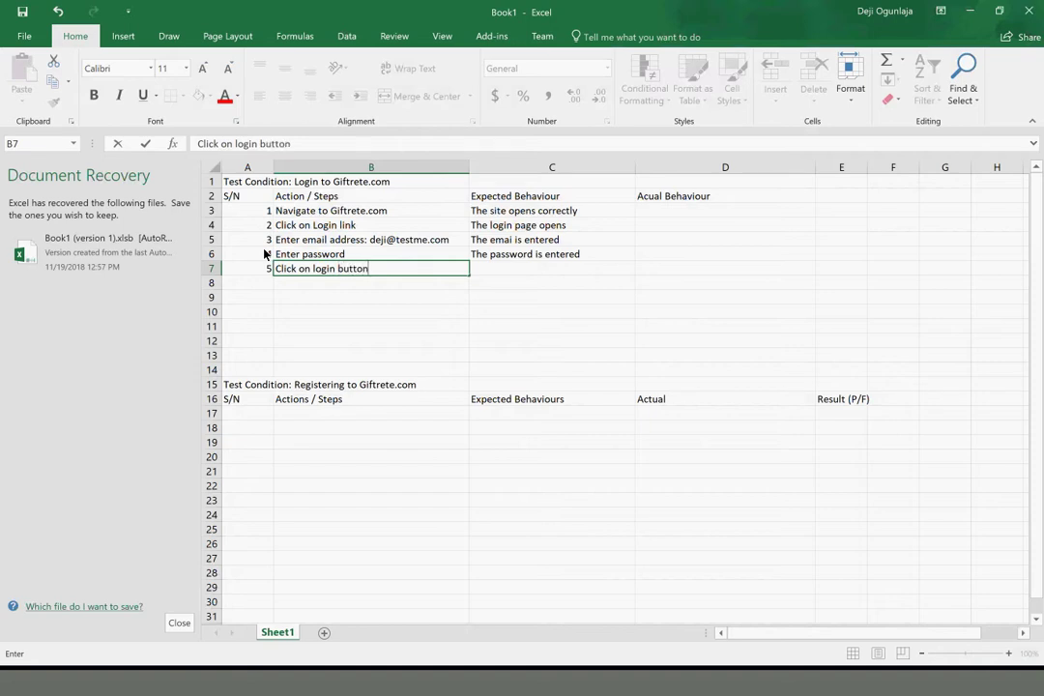
key(Tab)
text(The)
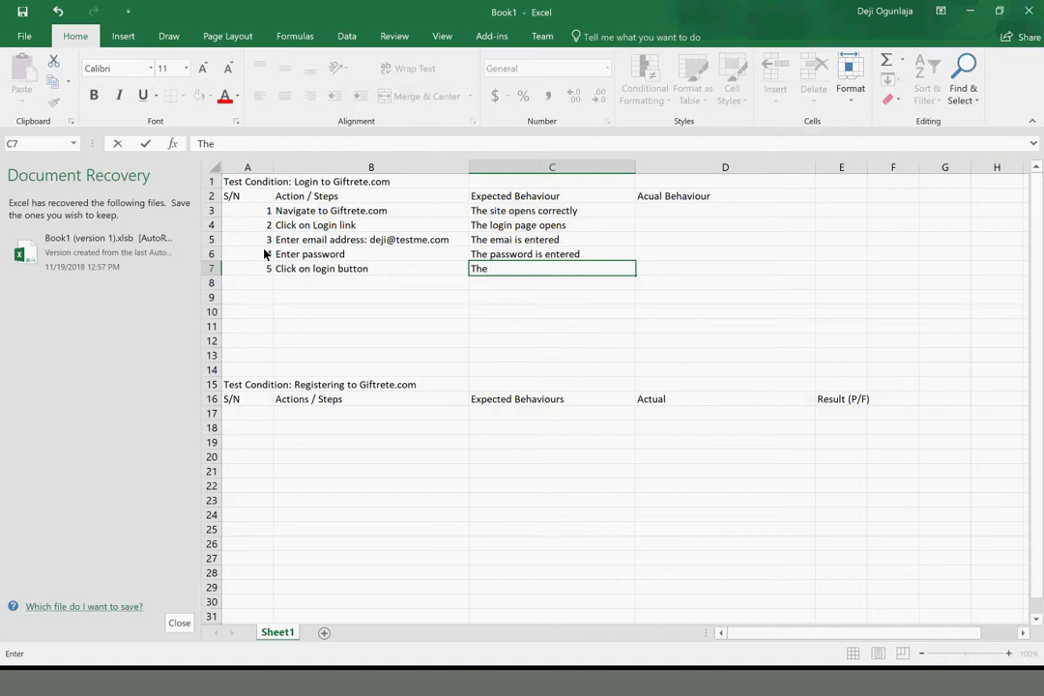
text( b)
key(BackSpace)
text(user is logged in )
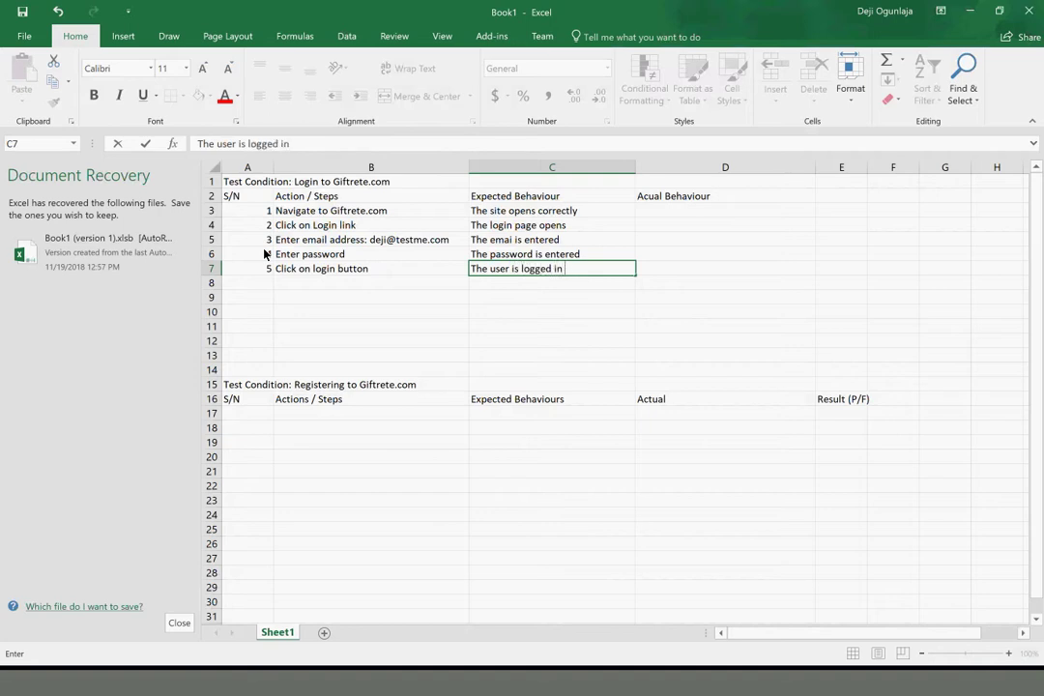
text(successfully)
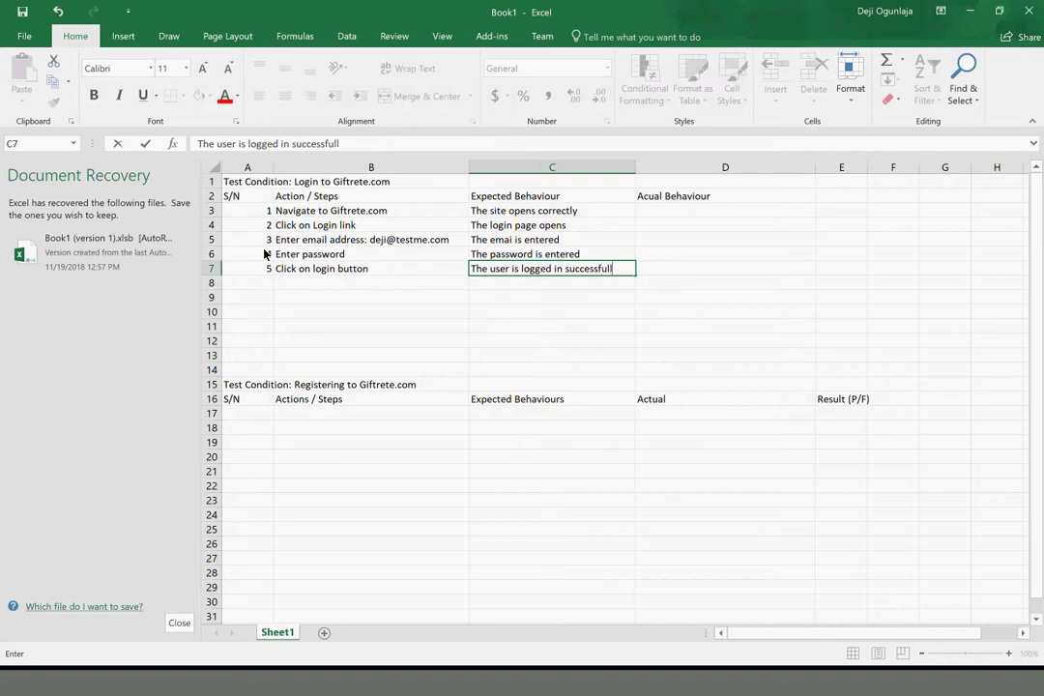
key(Return)
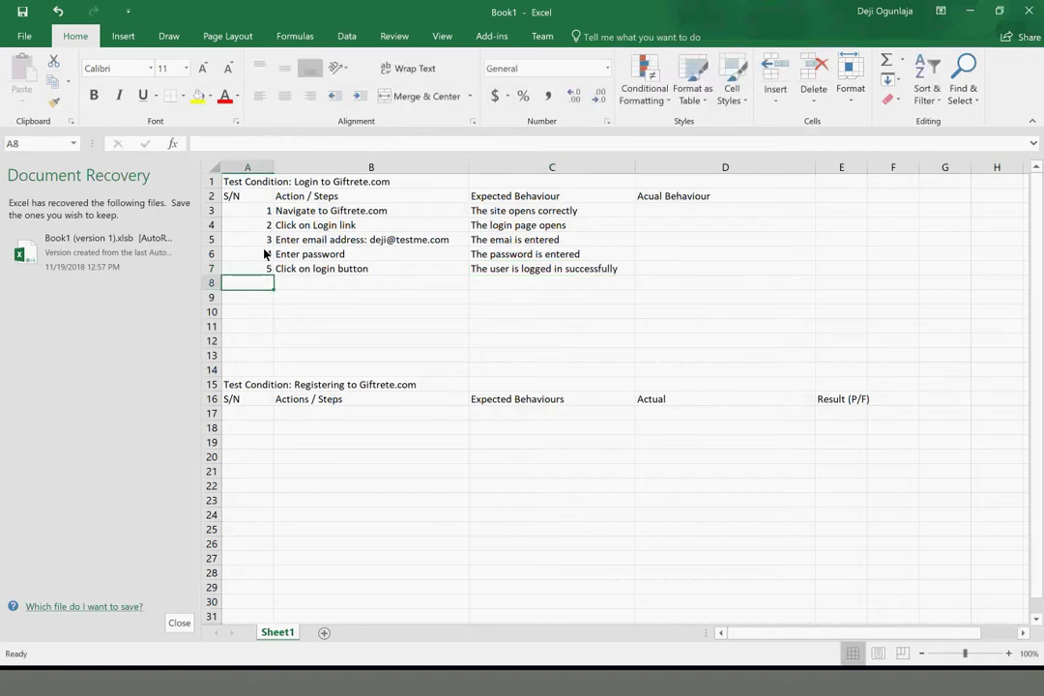
click(234, 184)
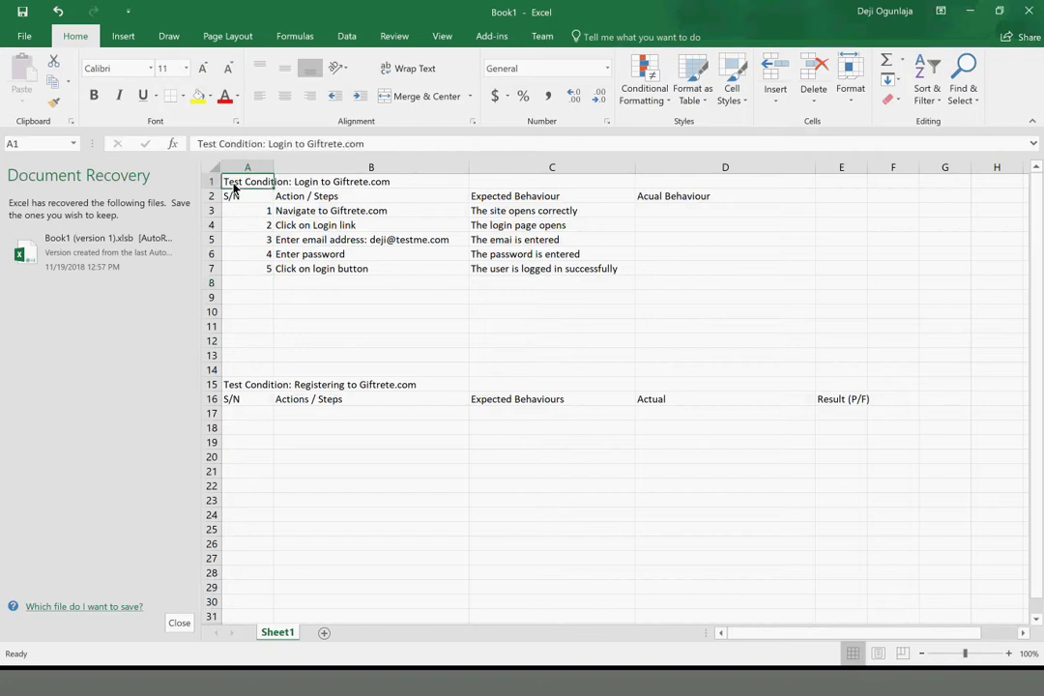
key(shift+Down)
key(shift+Down)
key(shift+Down)
key(shift+Down)
key(shift+Down)
key(shift+Down)
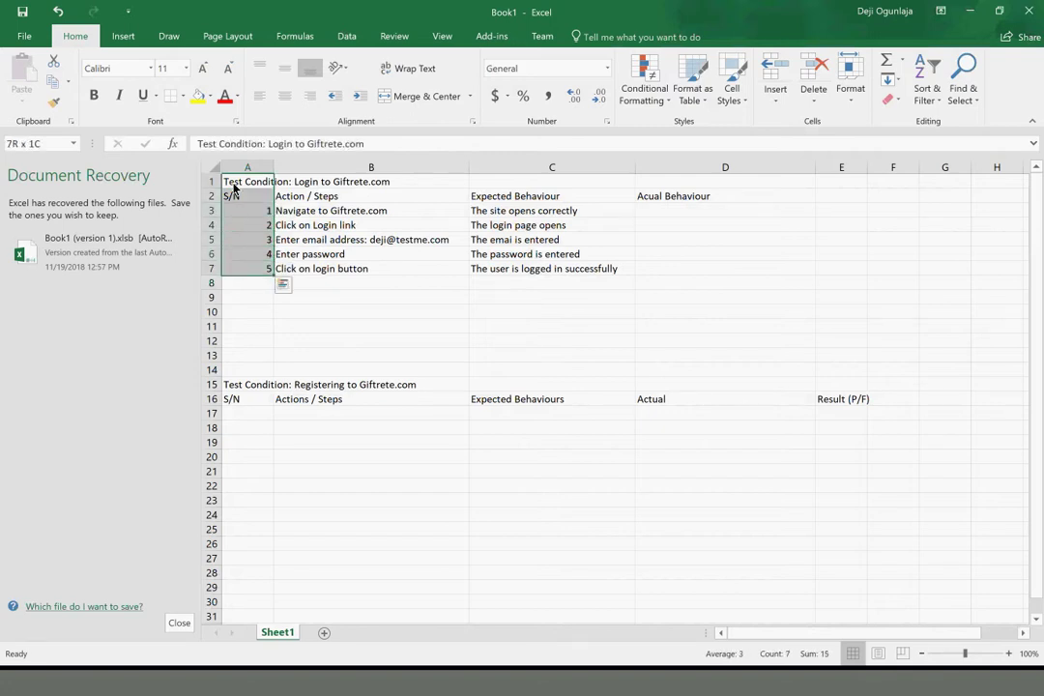
key(shift+Right)
key(shift+Right)
key(shift+Right)
key(shift+Left)
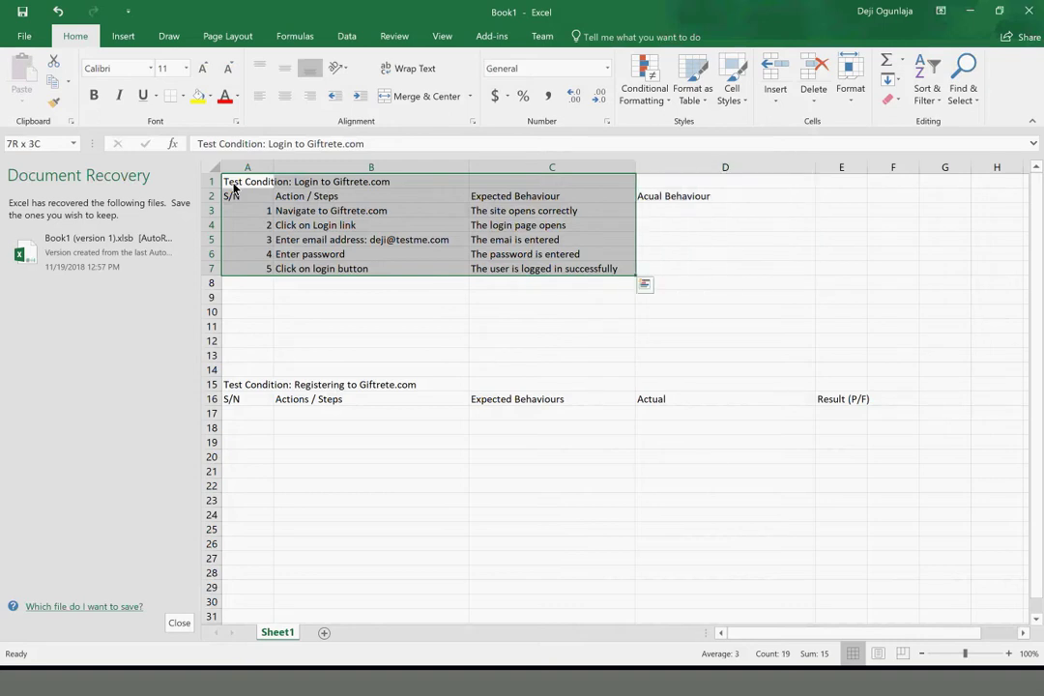
key(shift+Right)
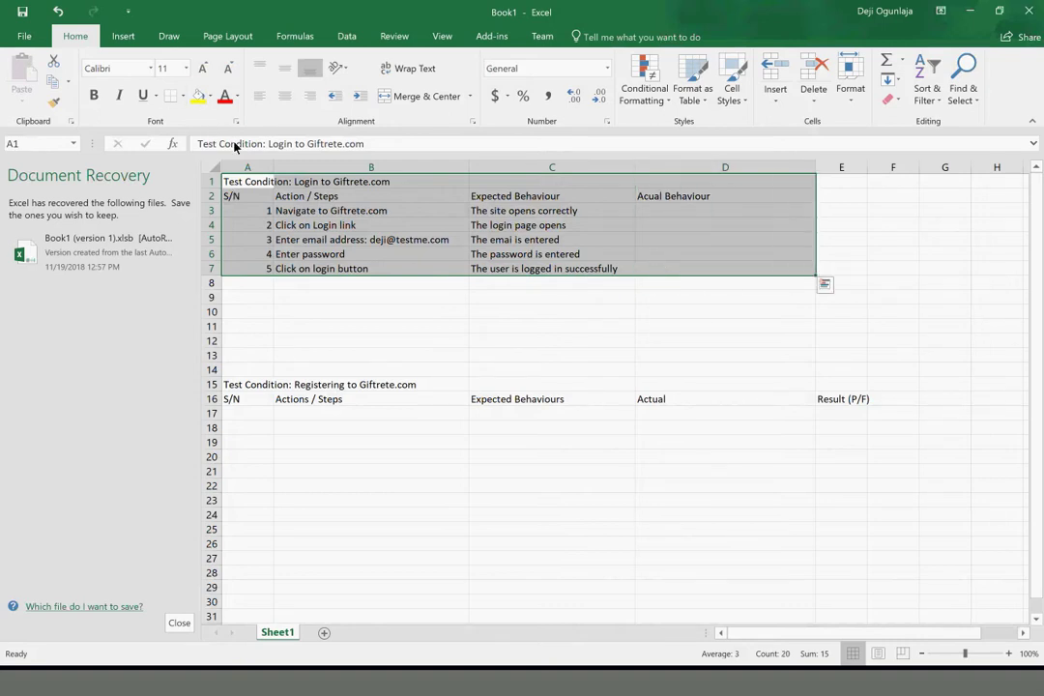
click(249, 186)
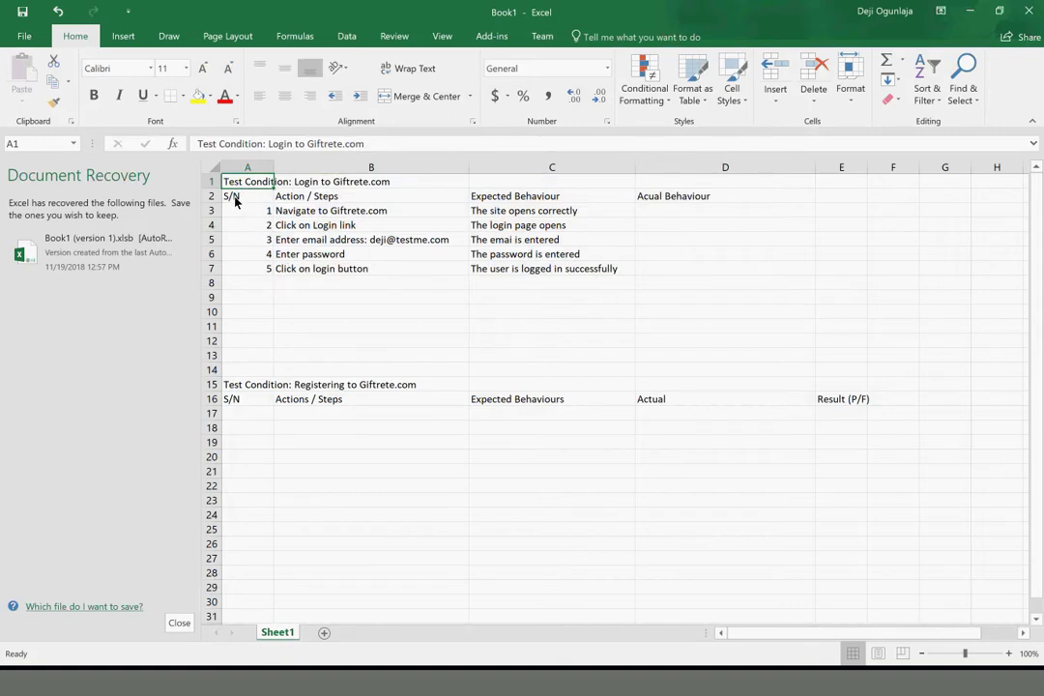
click(235, 198)
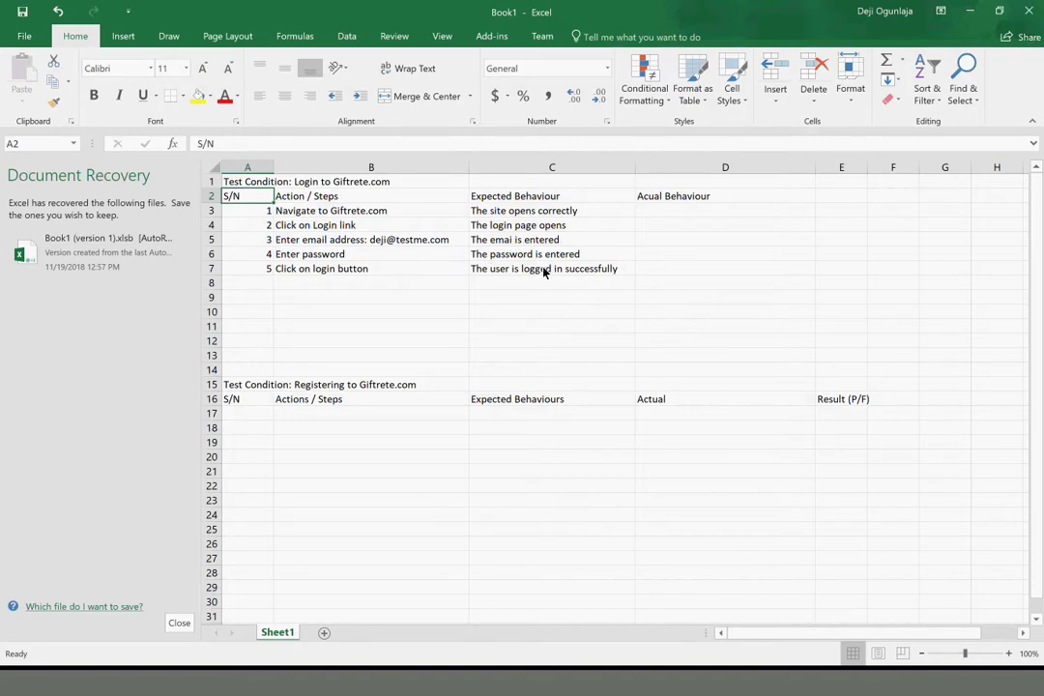
click(239, 182)
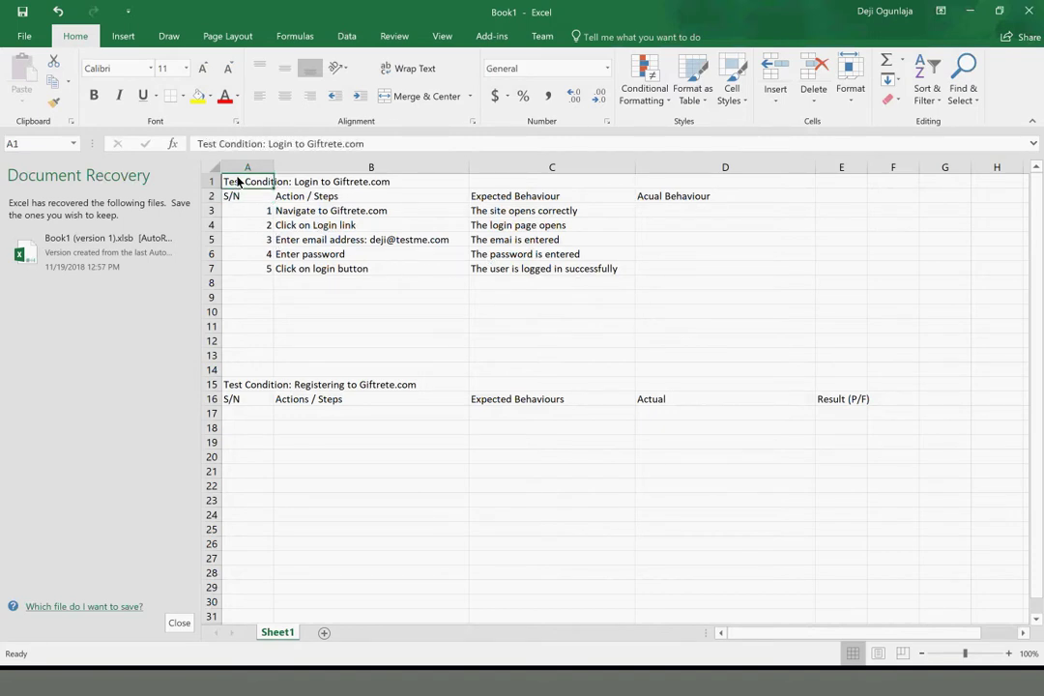
double_click(311, 181)
click(270, 209)
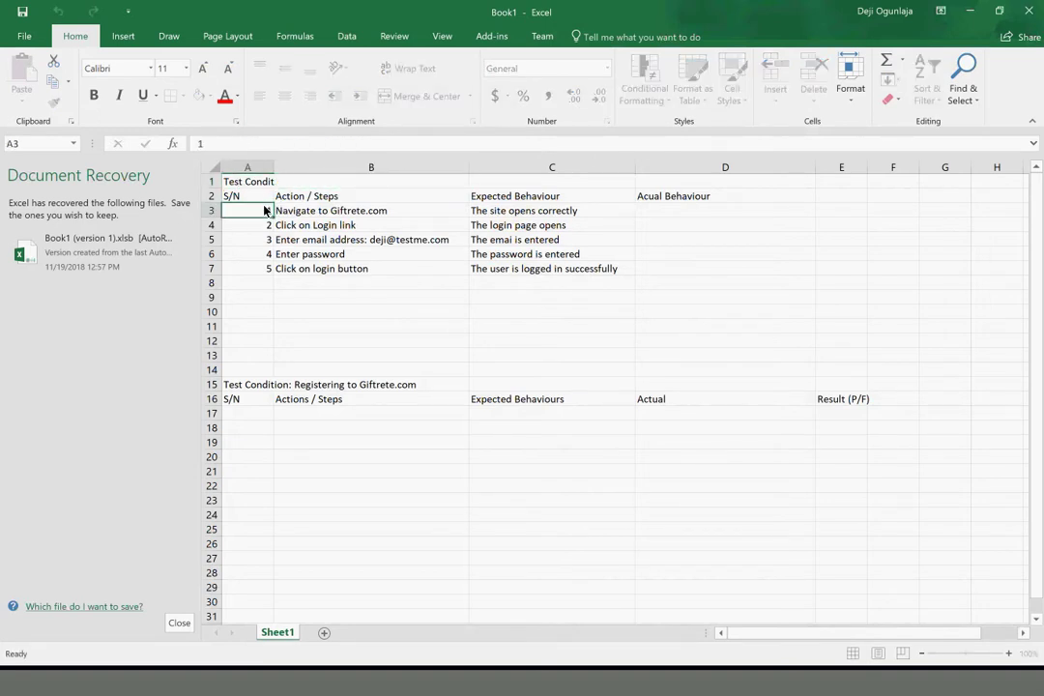
click(247, 383)
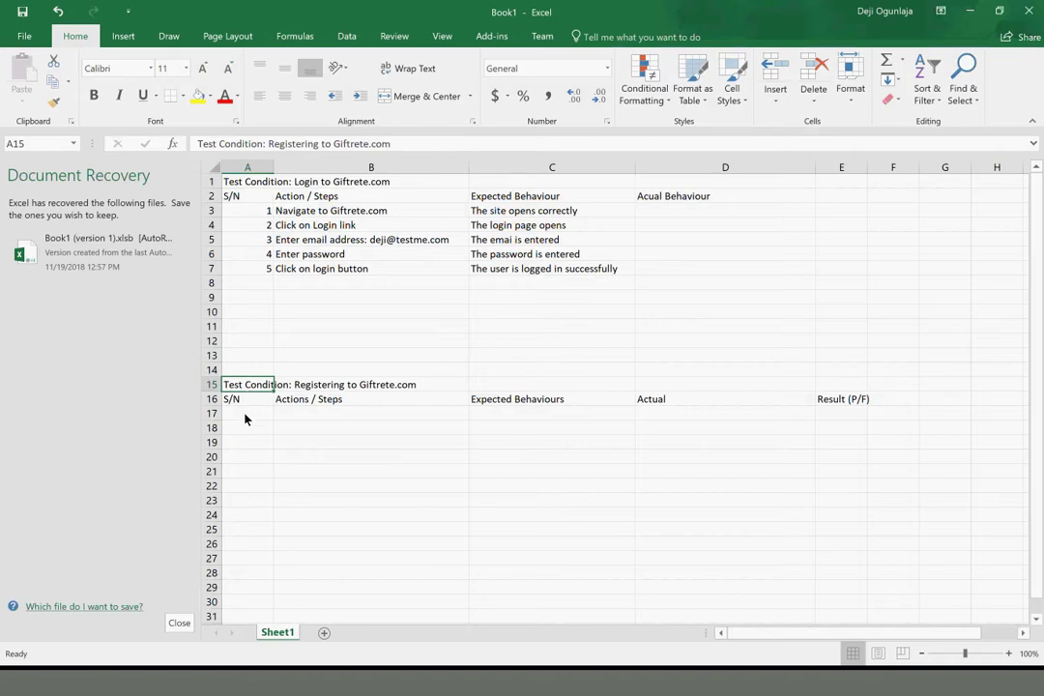
click(244, 418)
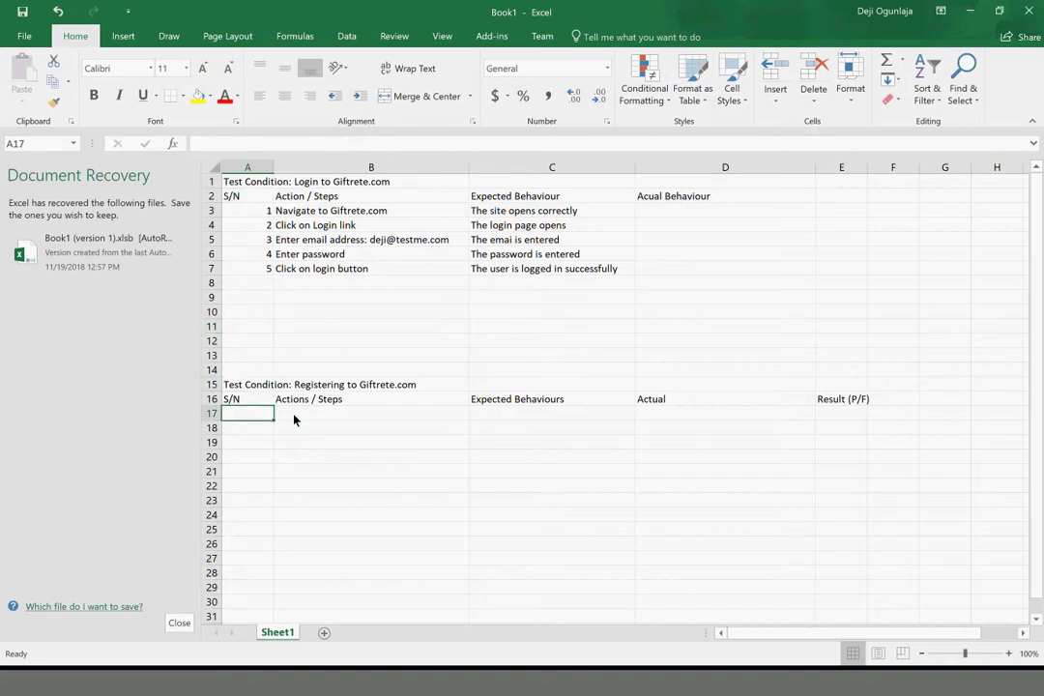
click(262, 372)
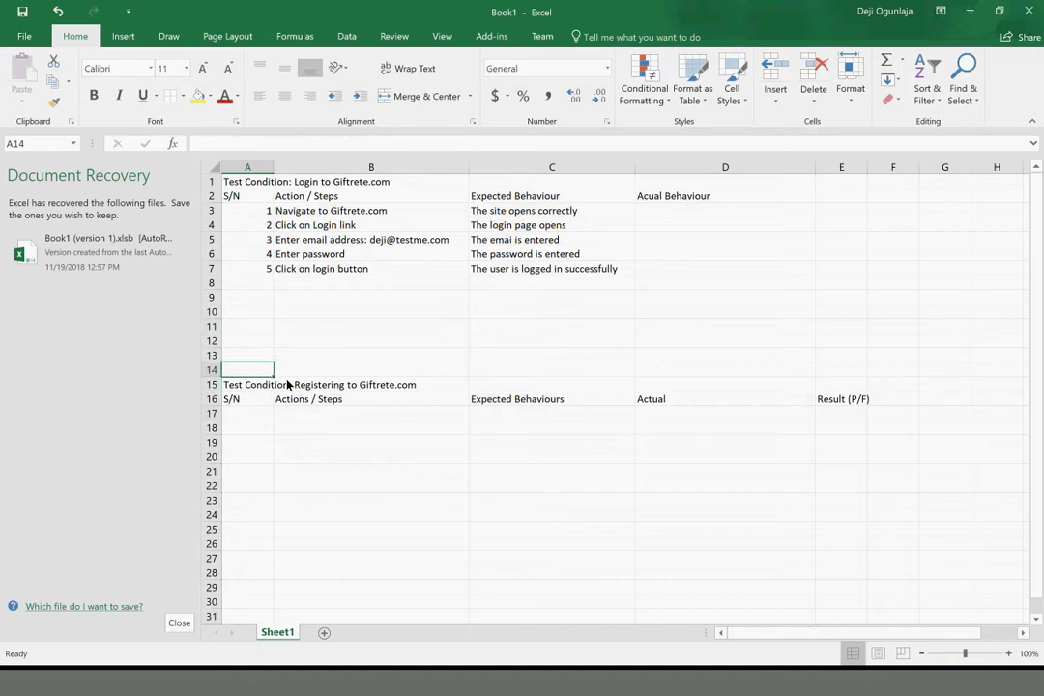
click(318, 387)
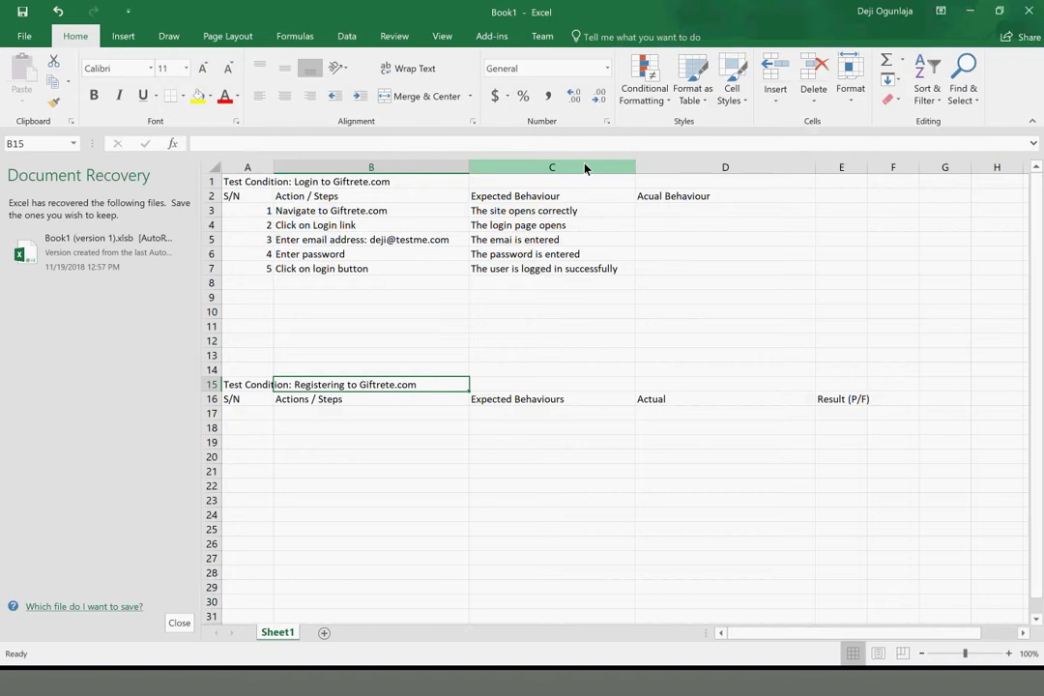
click(233, 195)
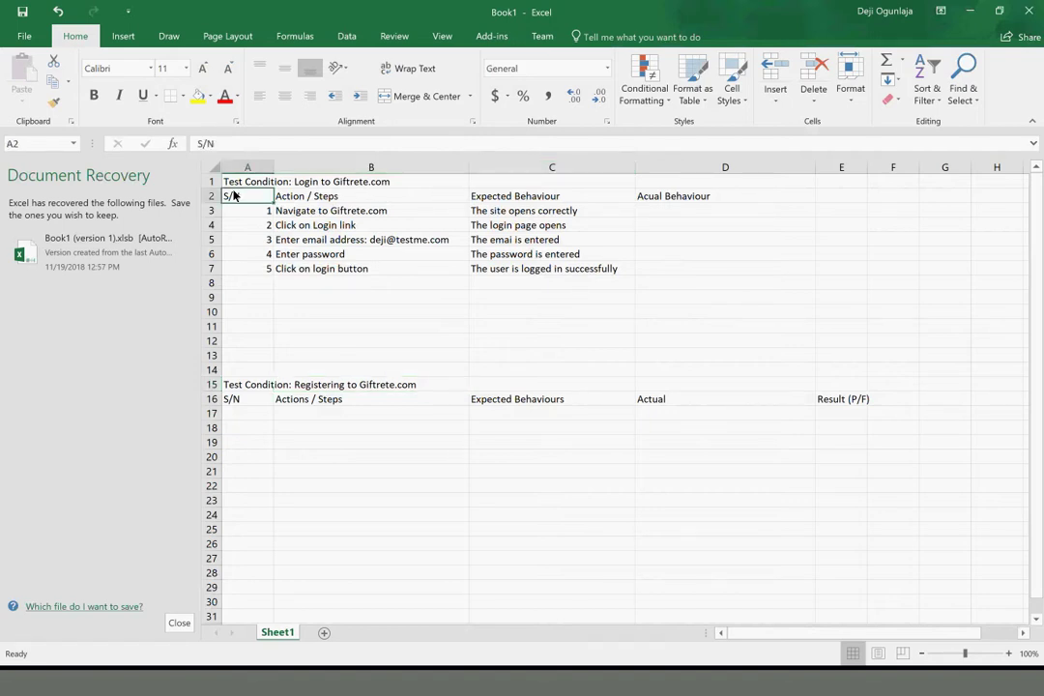
key(shift+Right)
key(shift+Right)
key(shift+Down)
key(shift+Down)
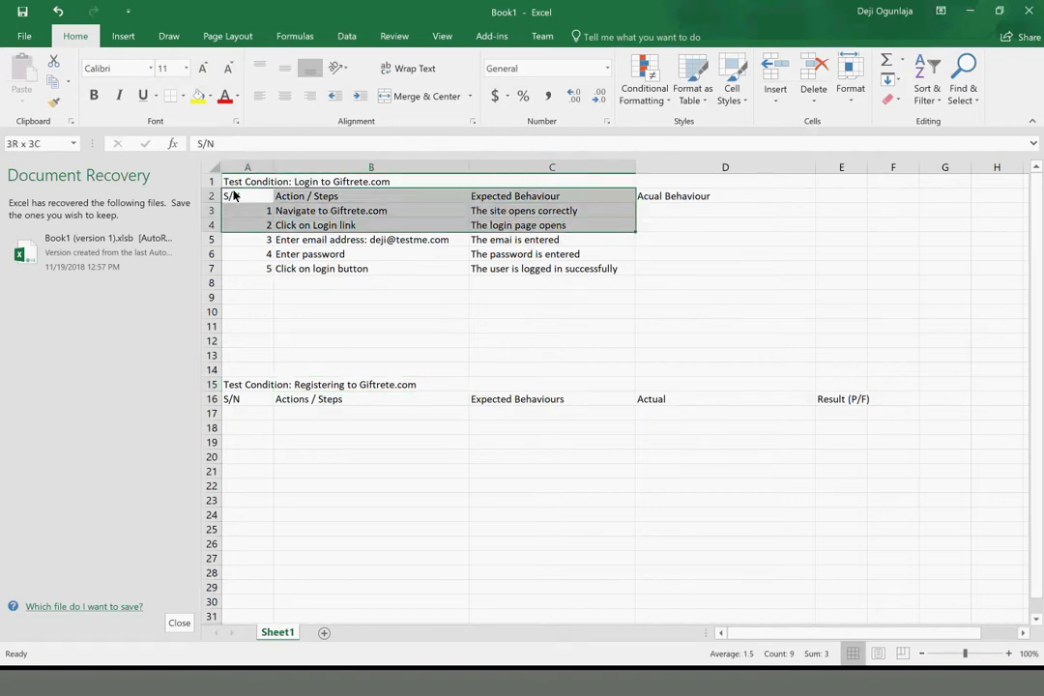
key(shift+Down)
key(shift+Down)
key(shift+Down)
key(shift+Down)
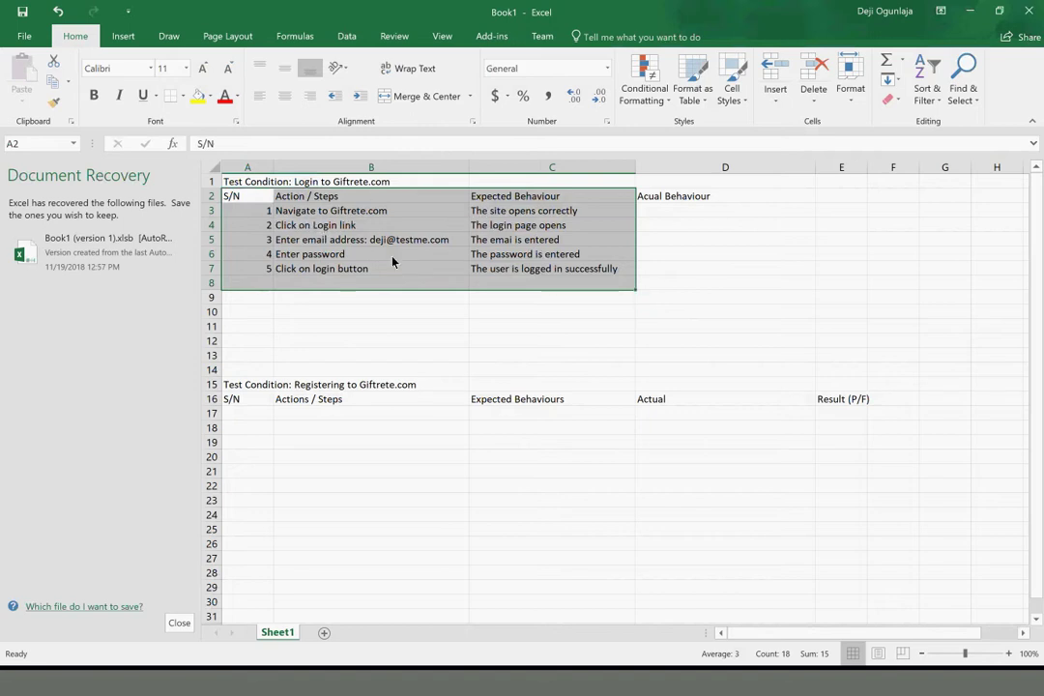
click(300, 216)
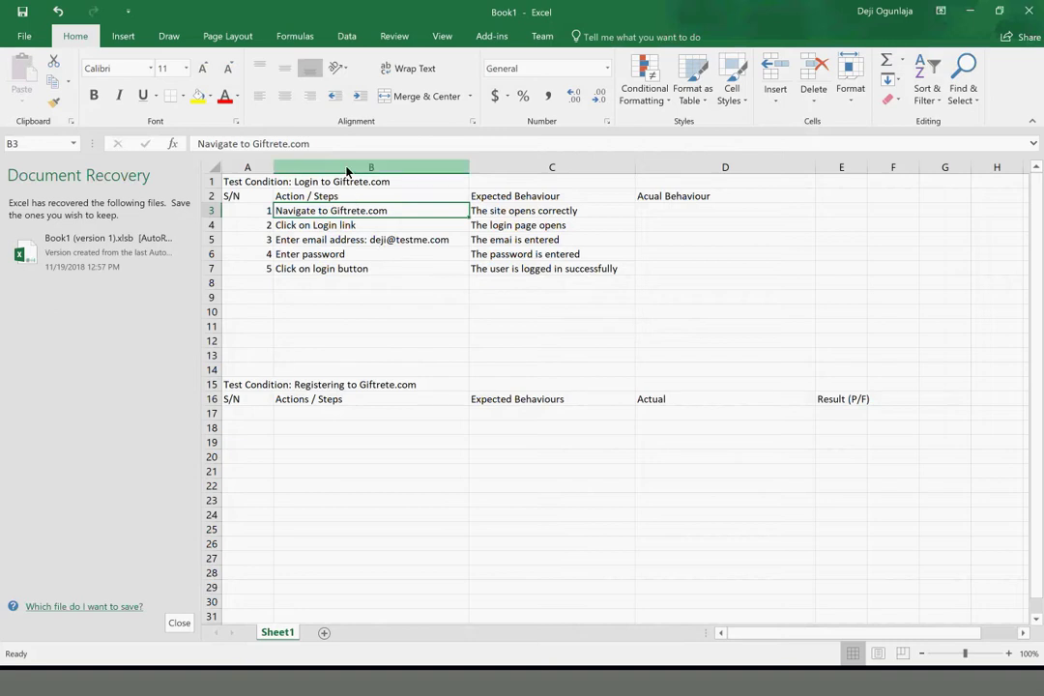
Record step 1's actual behaviour in D3 as 'The site opened corrrectly'
right_click(499, 173)
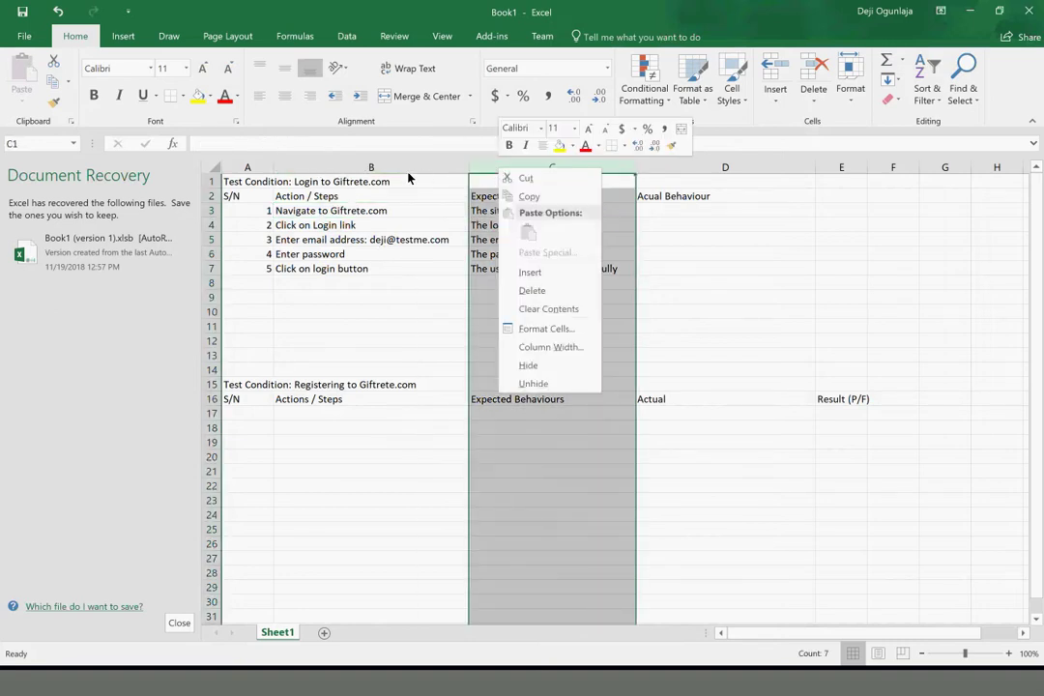
key(Escape)
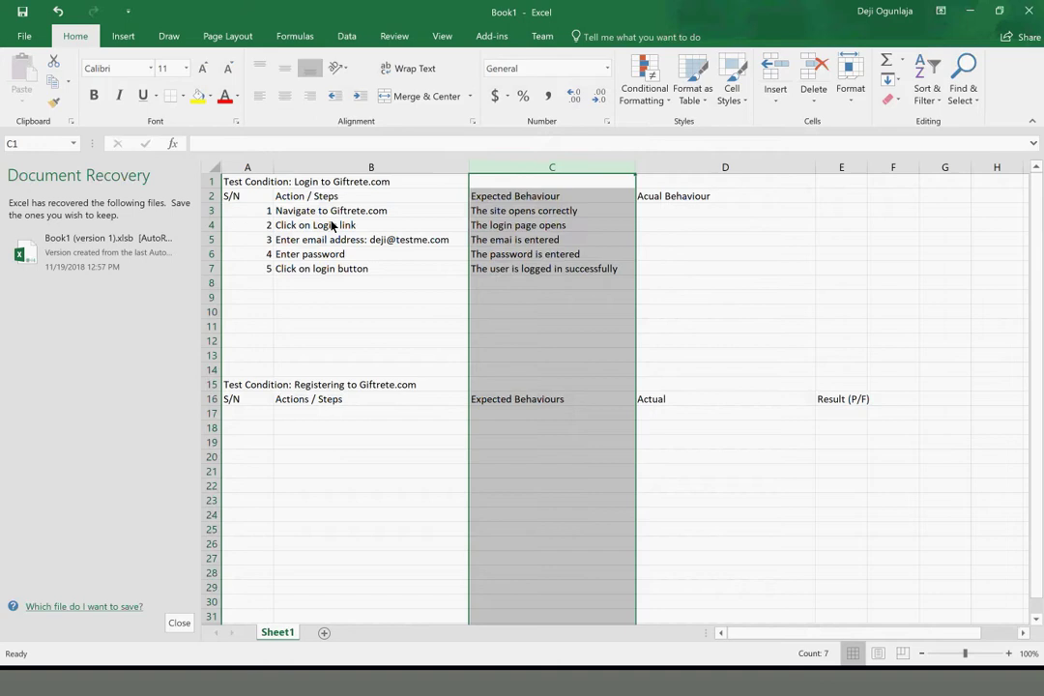
click(519, 239)
click(567, 211)
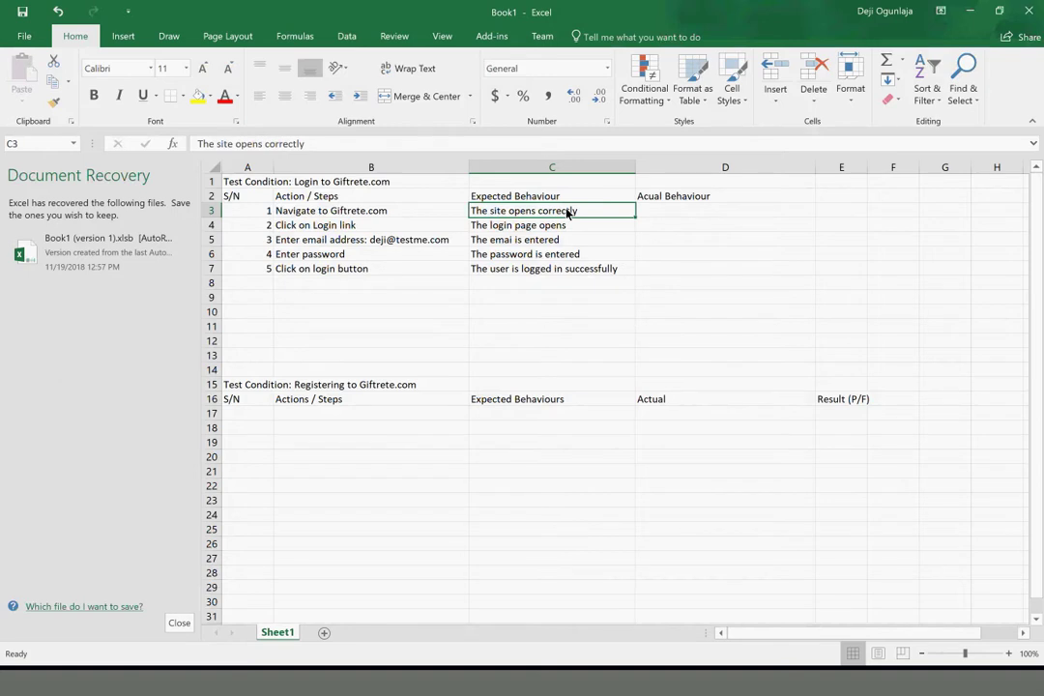
click(674, 215)
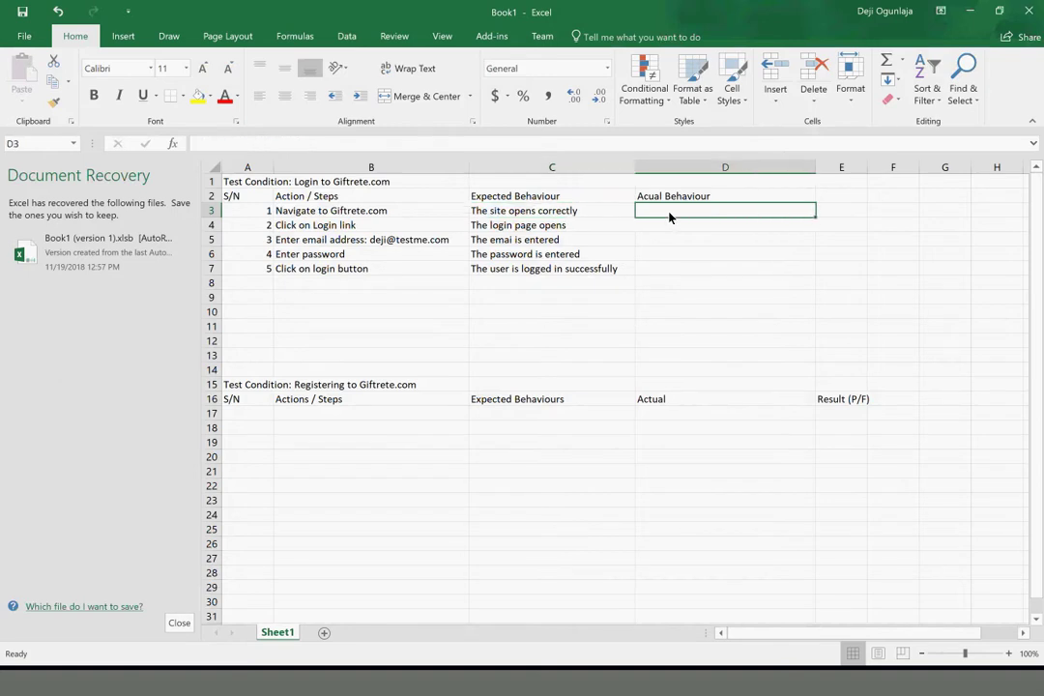
click(296, 217)
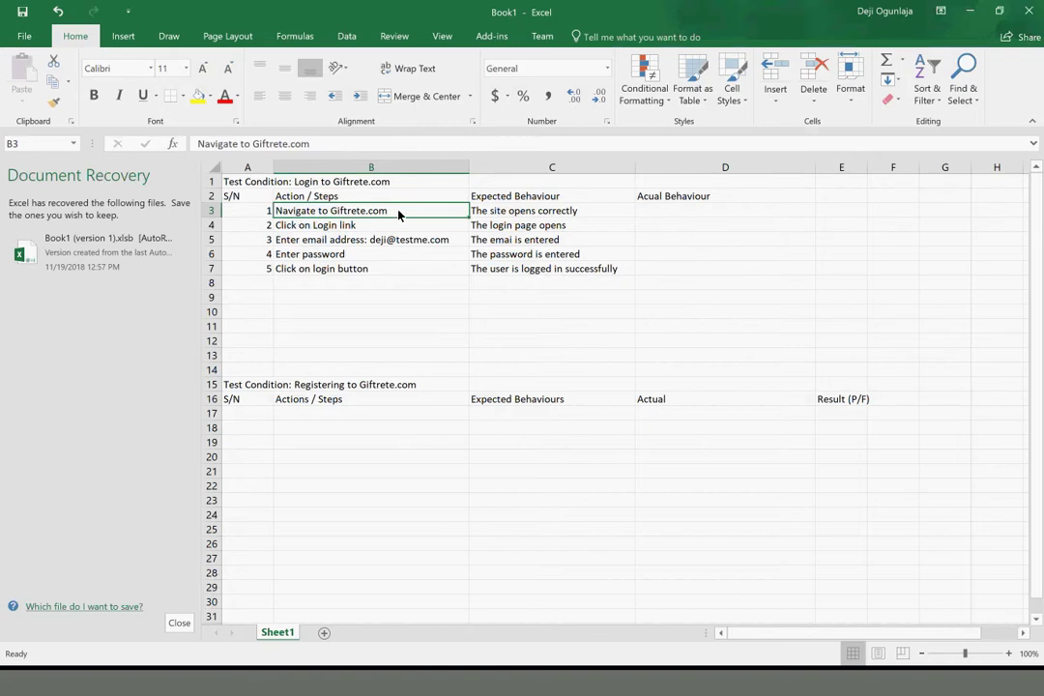
click(510, 210)
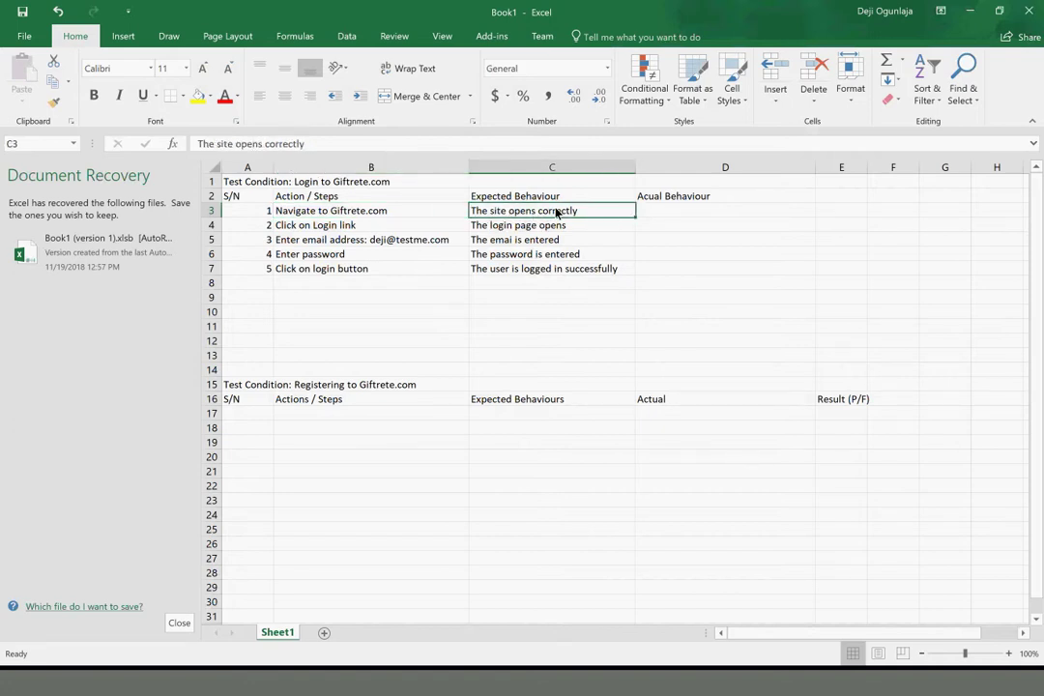
click(676, 212)
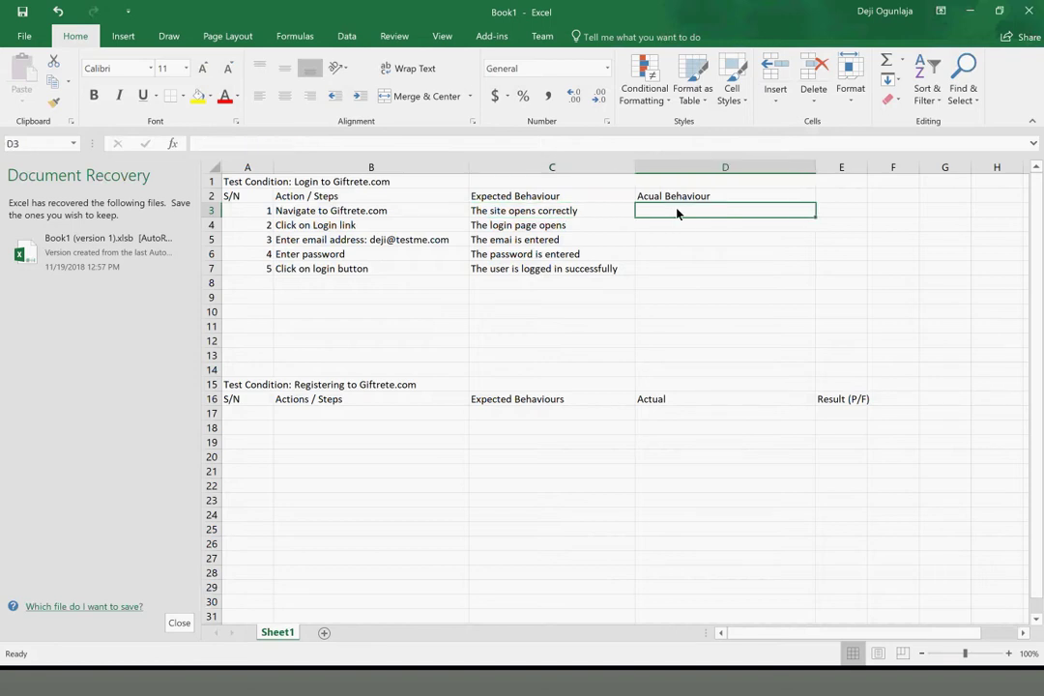
click(562, 212)
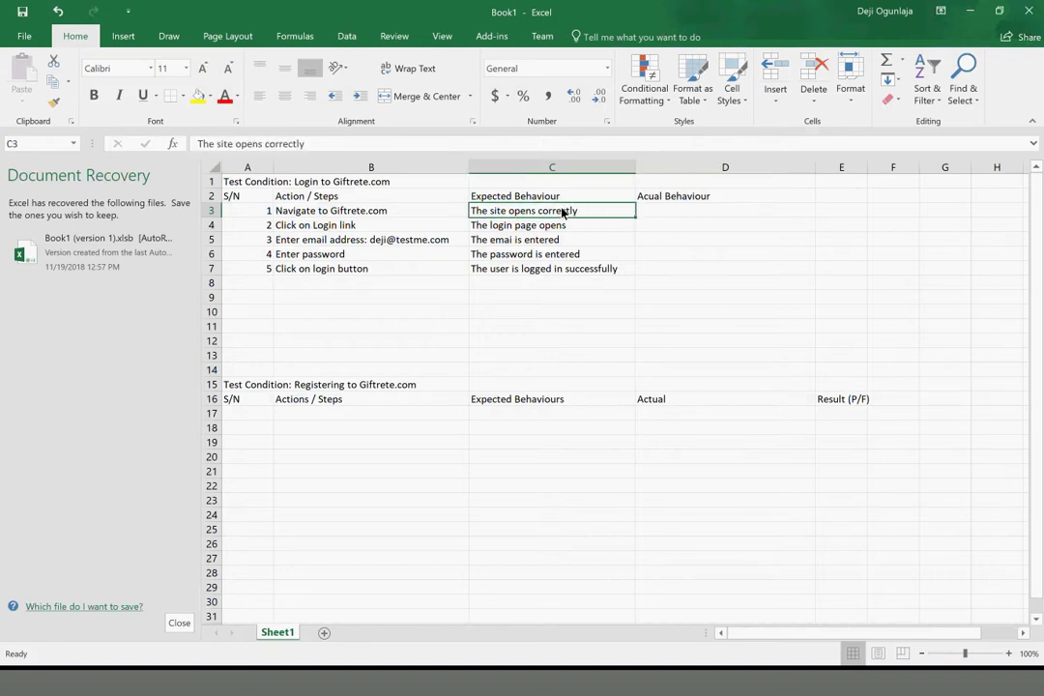
click(665, 213)
text(The site ope)
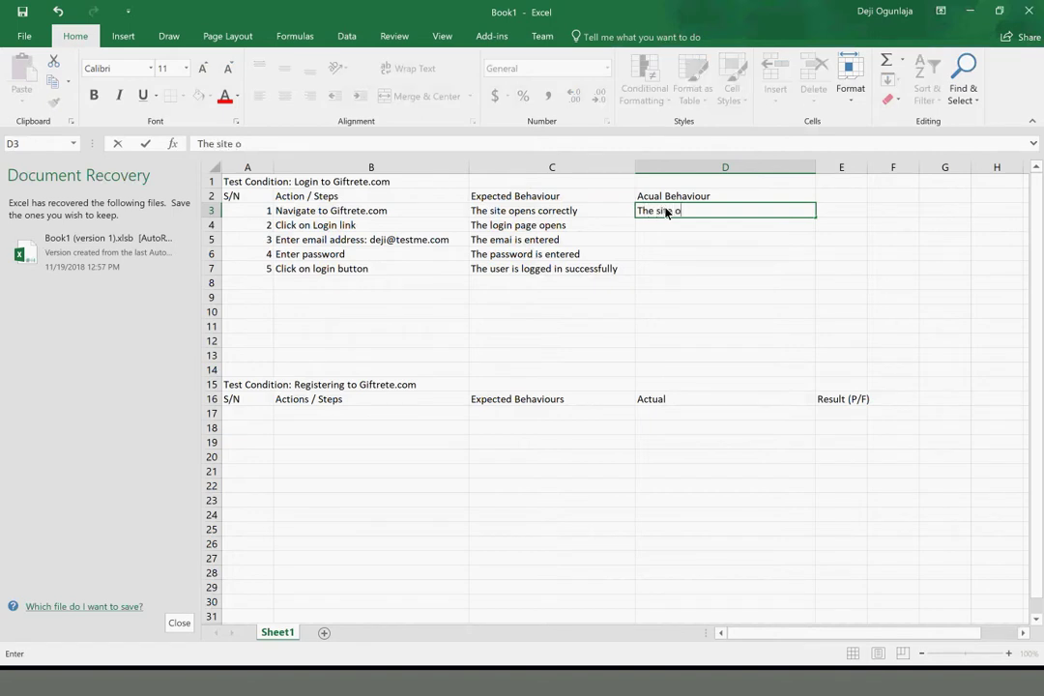
text(ned corrrectly)
click(757, 233)
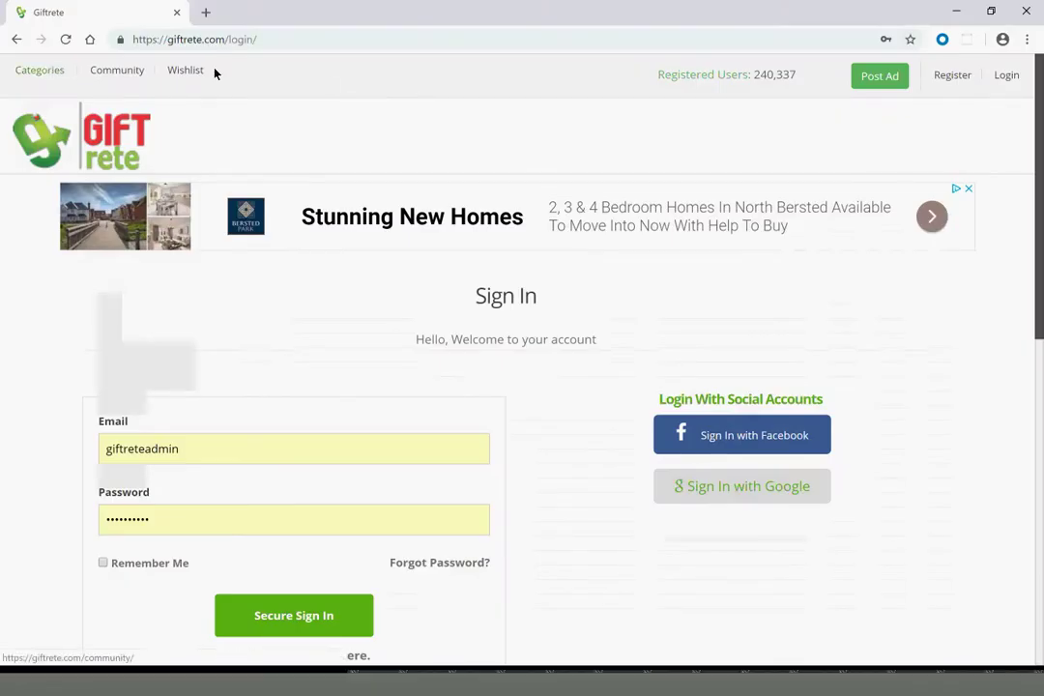
Reload the Giftrete sign-in page, clear the autofilled Email field, and return to Excel
click(1002, 76)
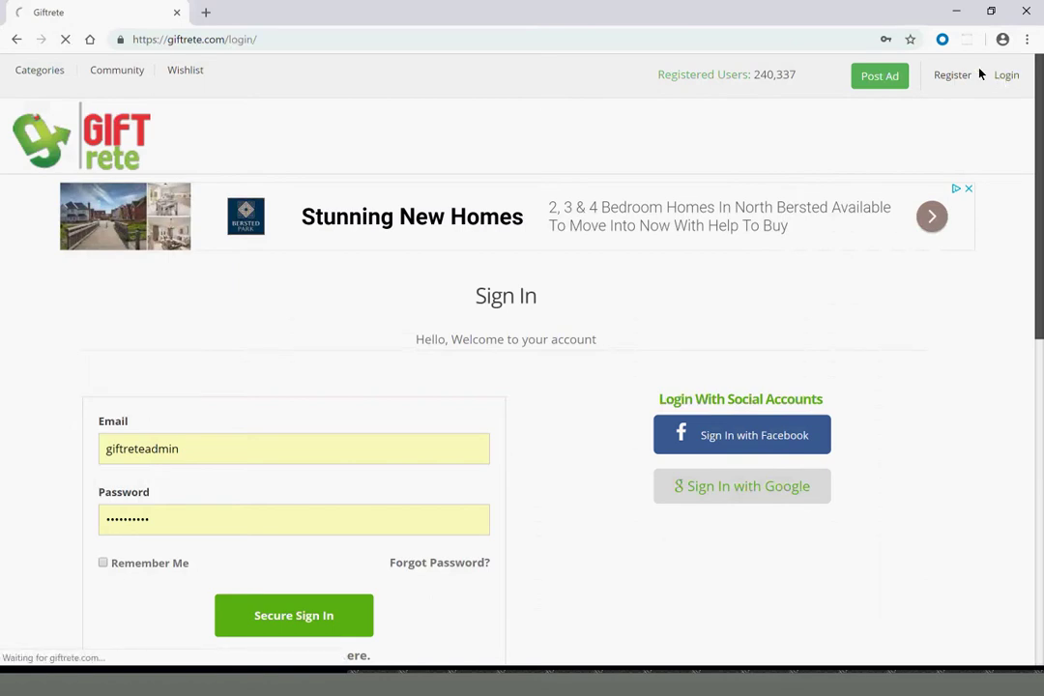
click(215, 455)
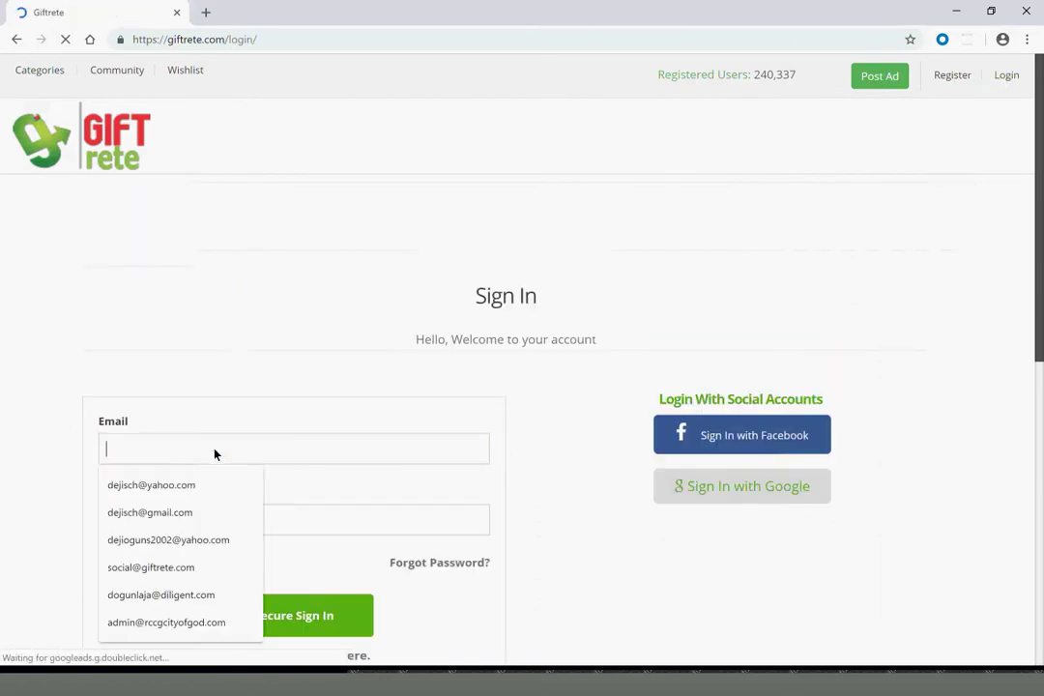
double_click(201, 452)
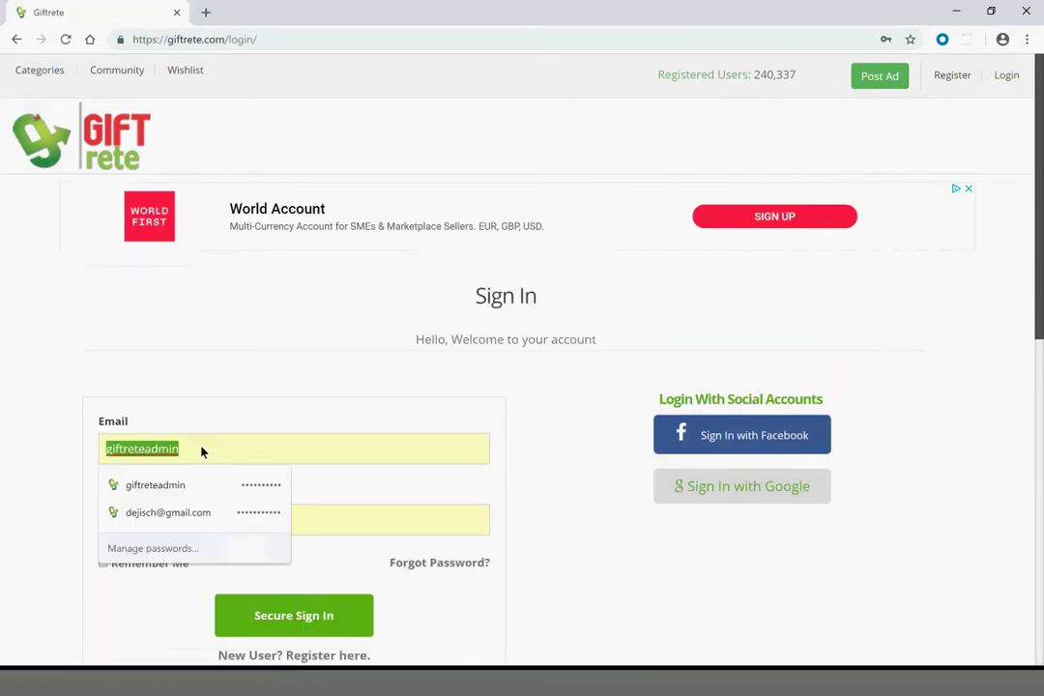
key(BackSpace)
click(277, 303)
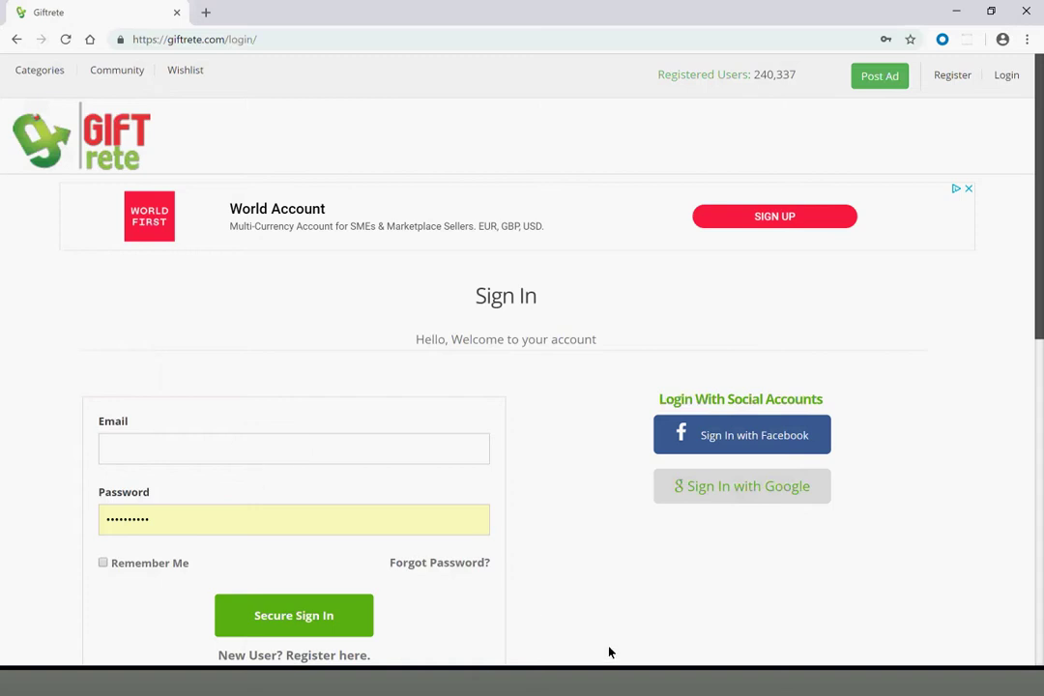
click(550, 687)
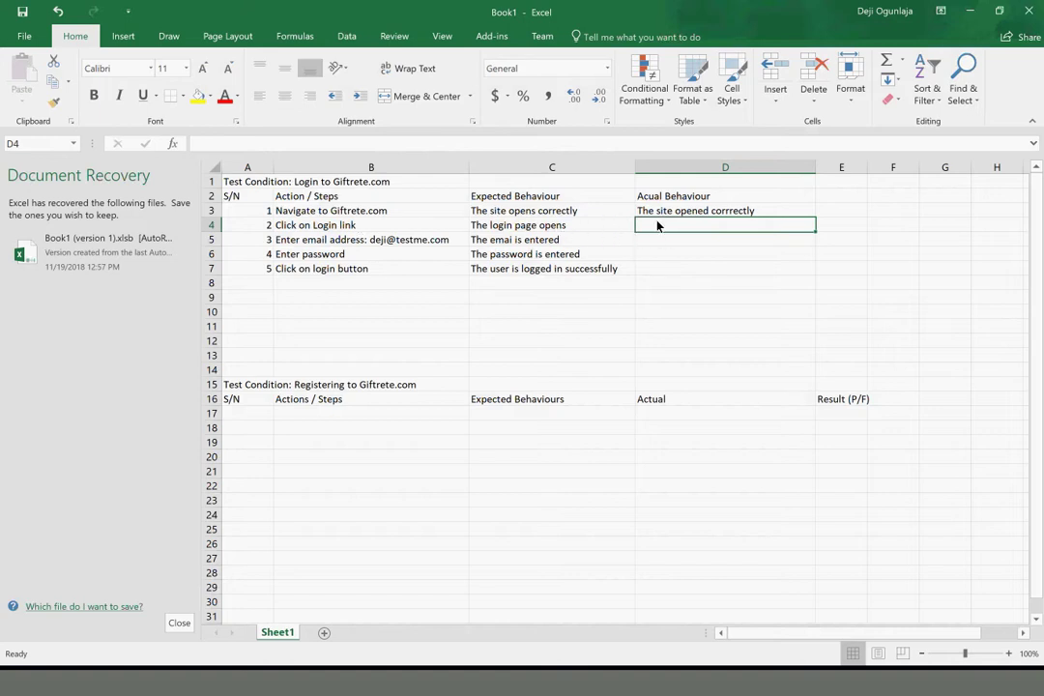
Record step 2's actual behaviour in D4 as 'Login page opened successfully'
text(Ibo)
key(BackSpace)
key(BackSpace)
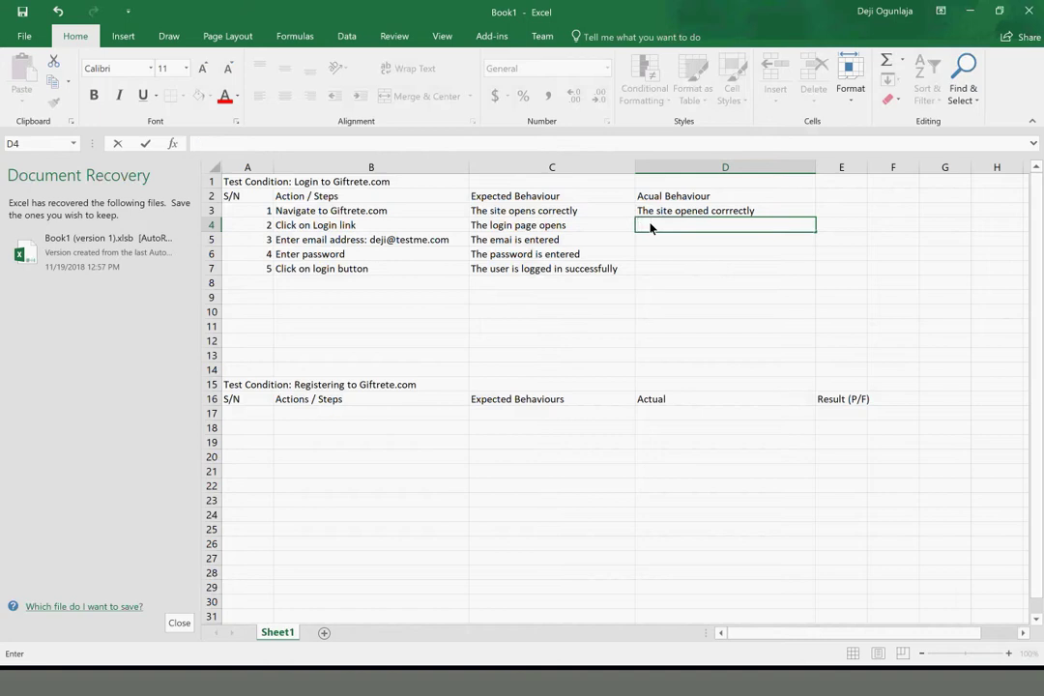
text(Login page ope)
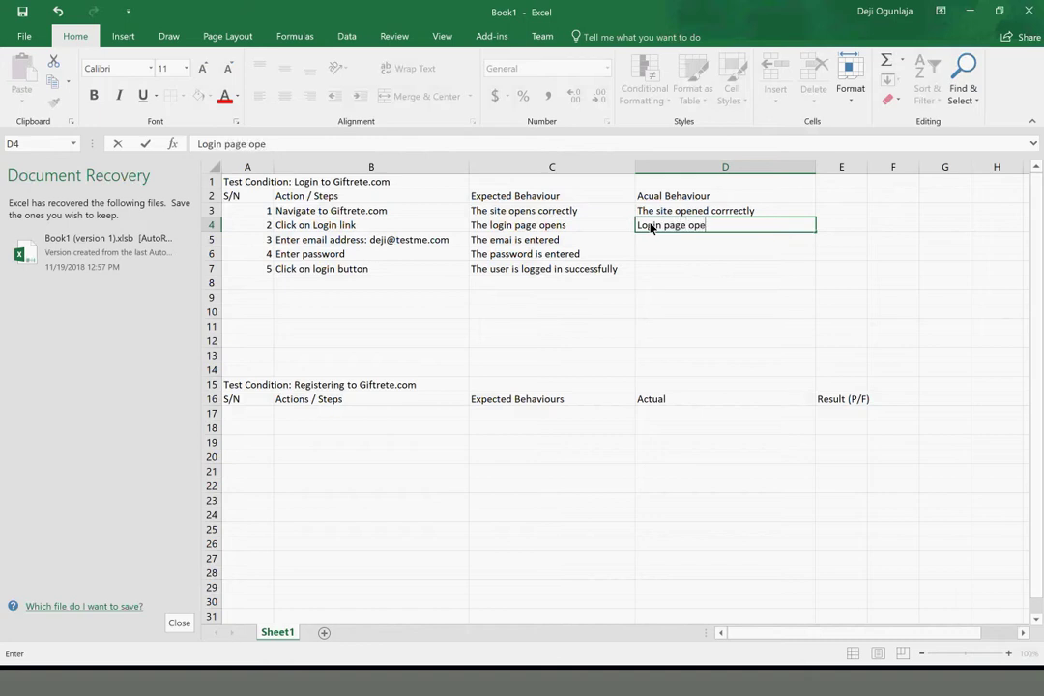
text(ned successfully)
key(Return)
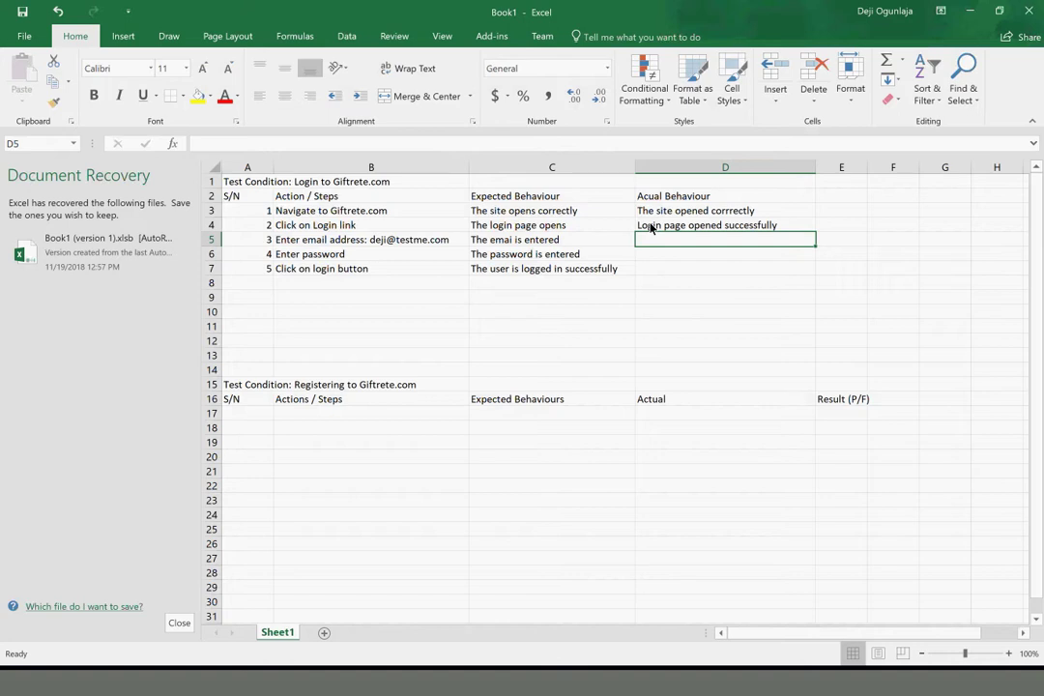
Enter 'As expected' for step 3 in D5 and select its test email address
text(As)
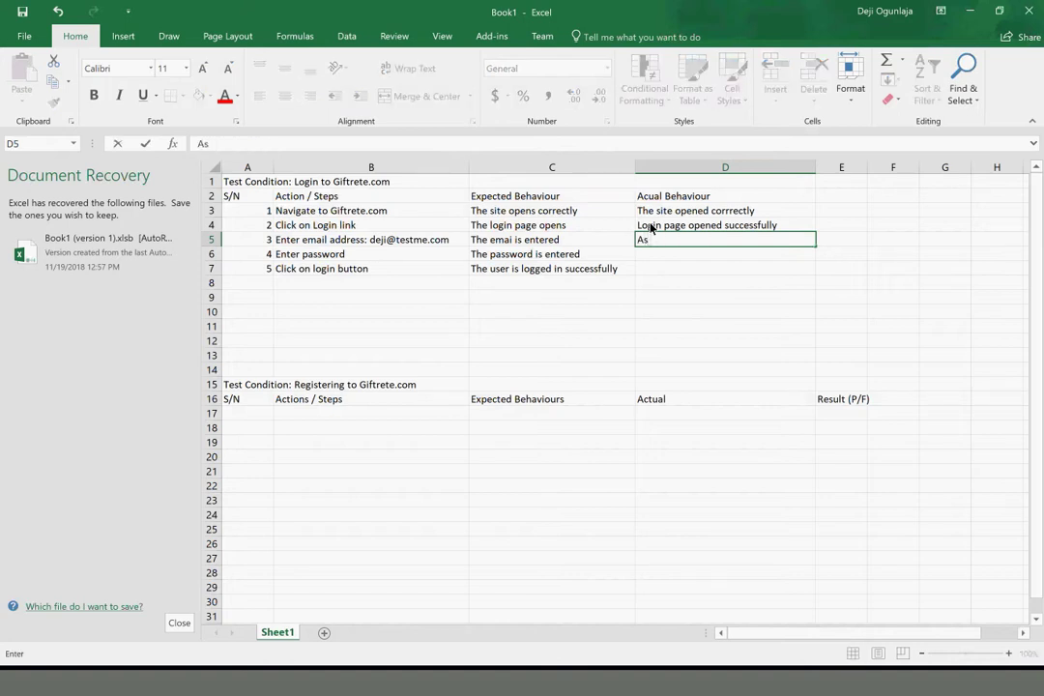
text( expected)
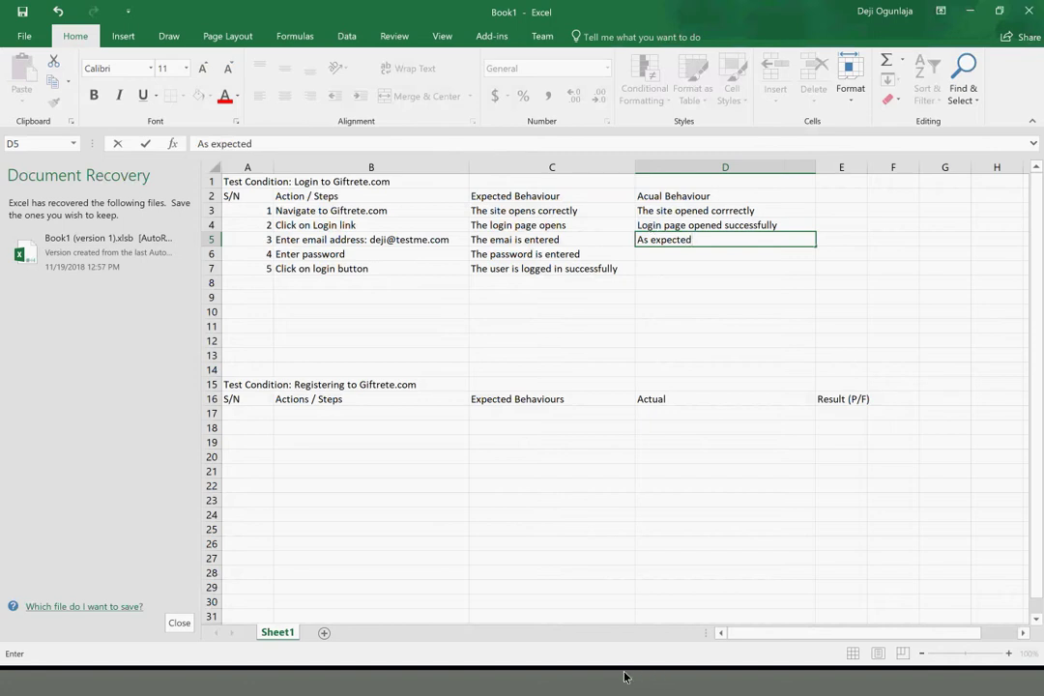
click(348, 242)
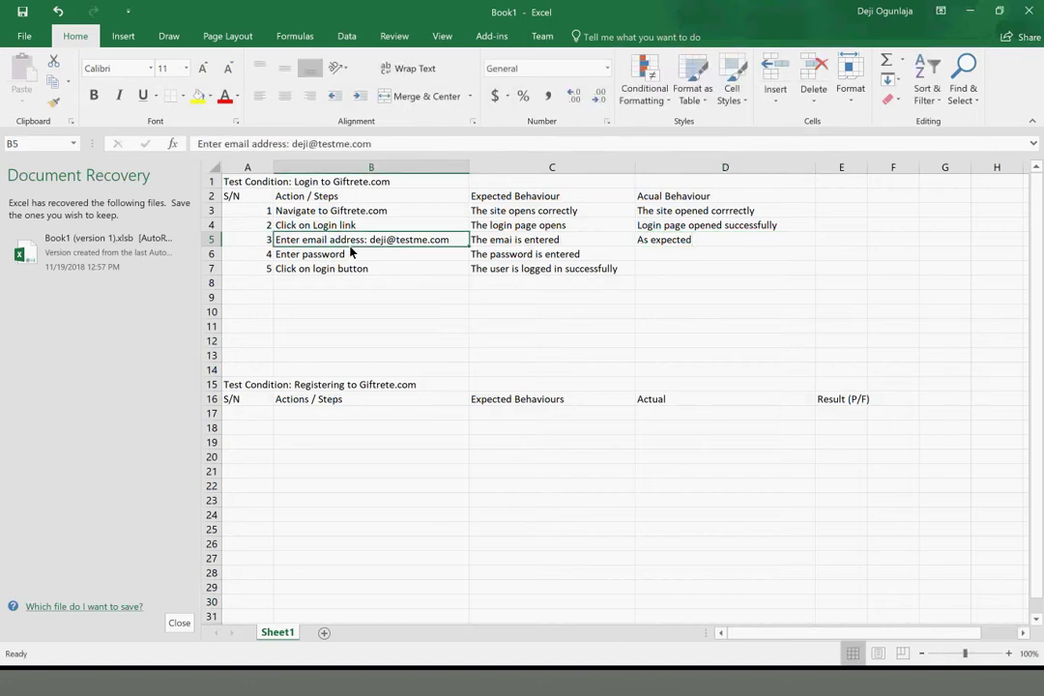
drag(380, 150, 294, 145)
key(ctrl+c)
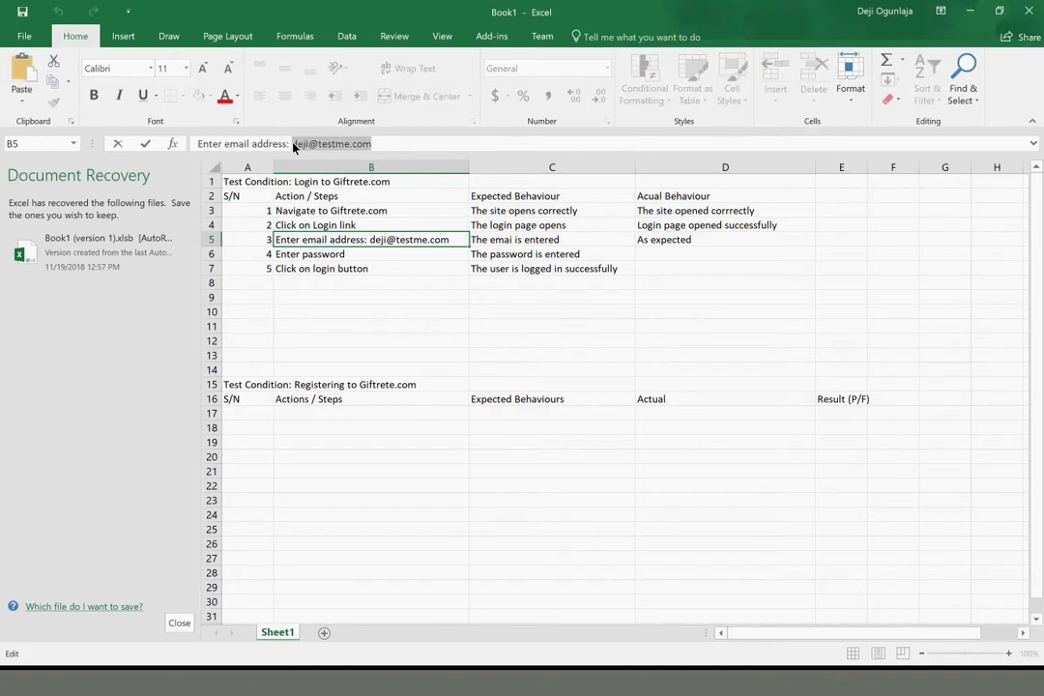
click(616, 693)
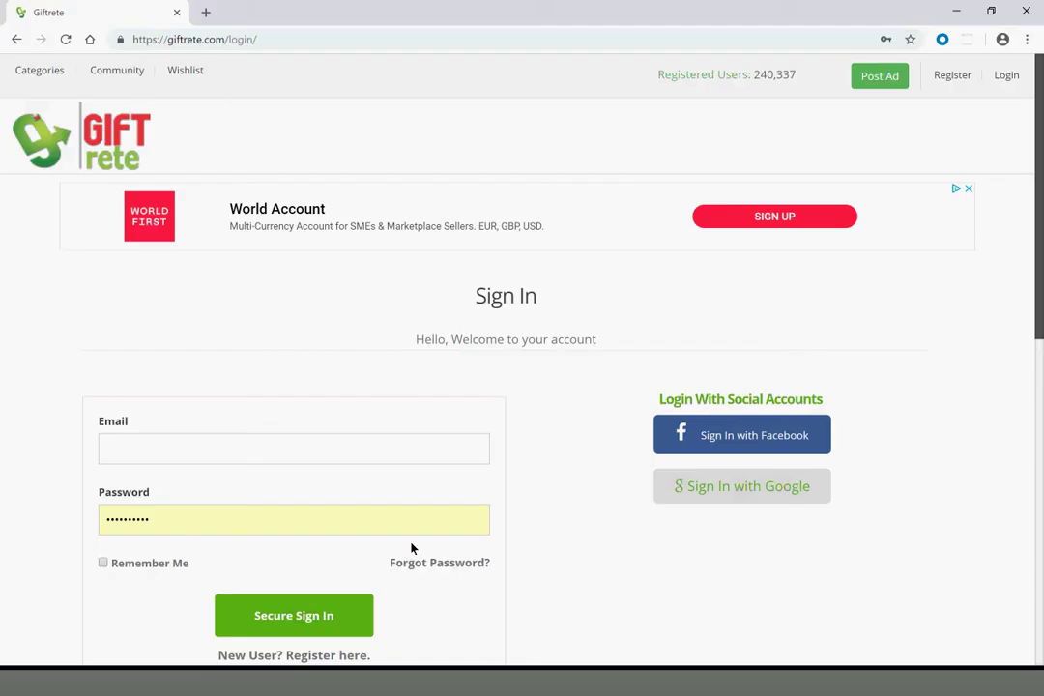
Sign in to Giftrete with the test e-mail and password, get an invalid-credentials error, and return to Excel
click(217, 448)
key(ctrl+v)
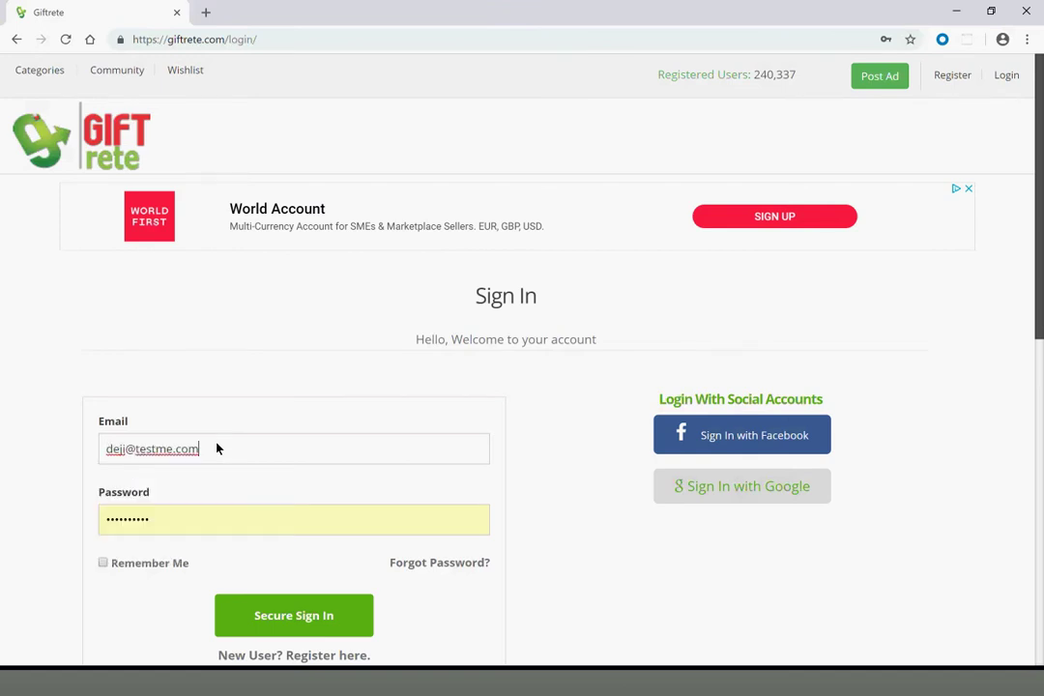
click(200, 520)
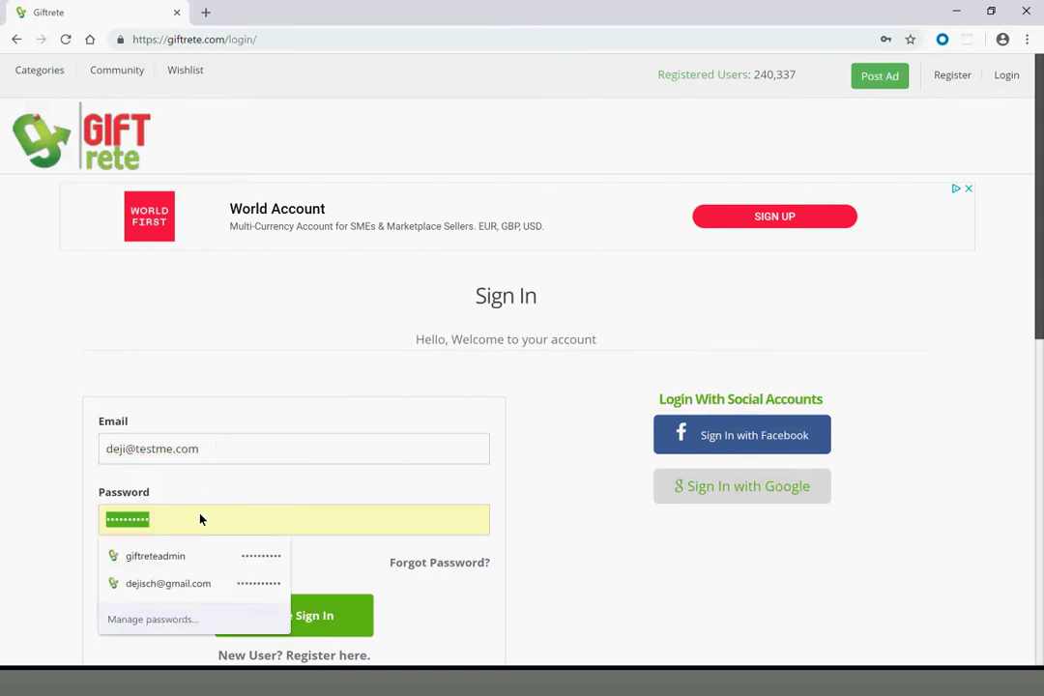
text(•••••••)
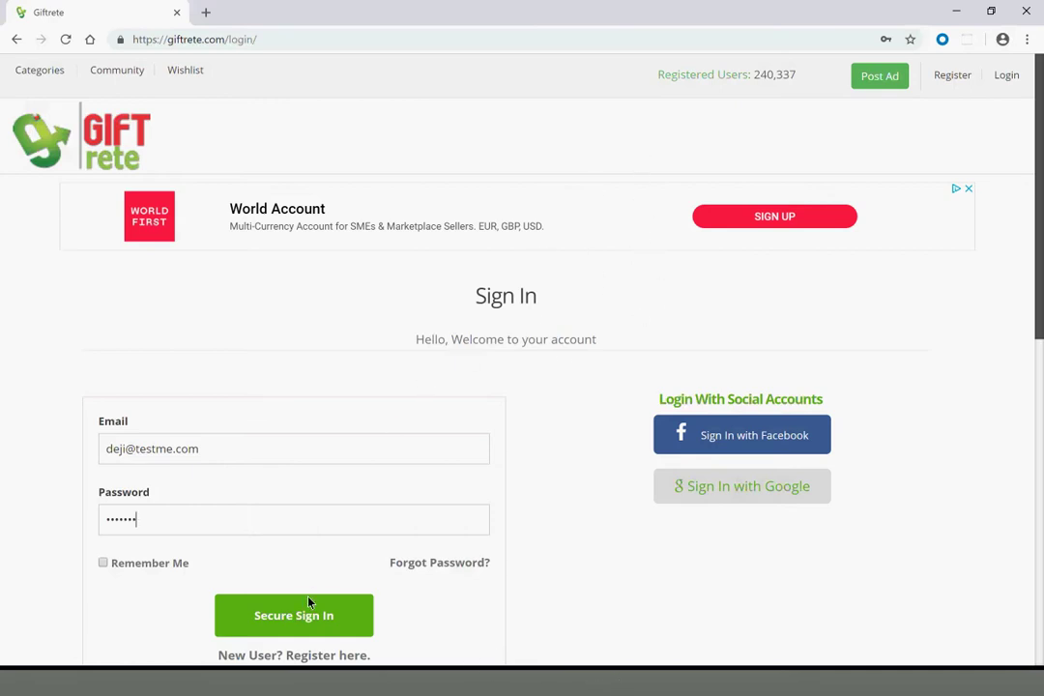
click(280, 615)
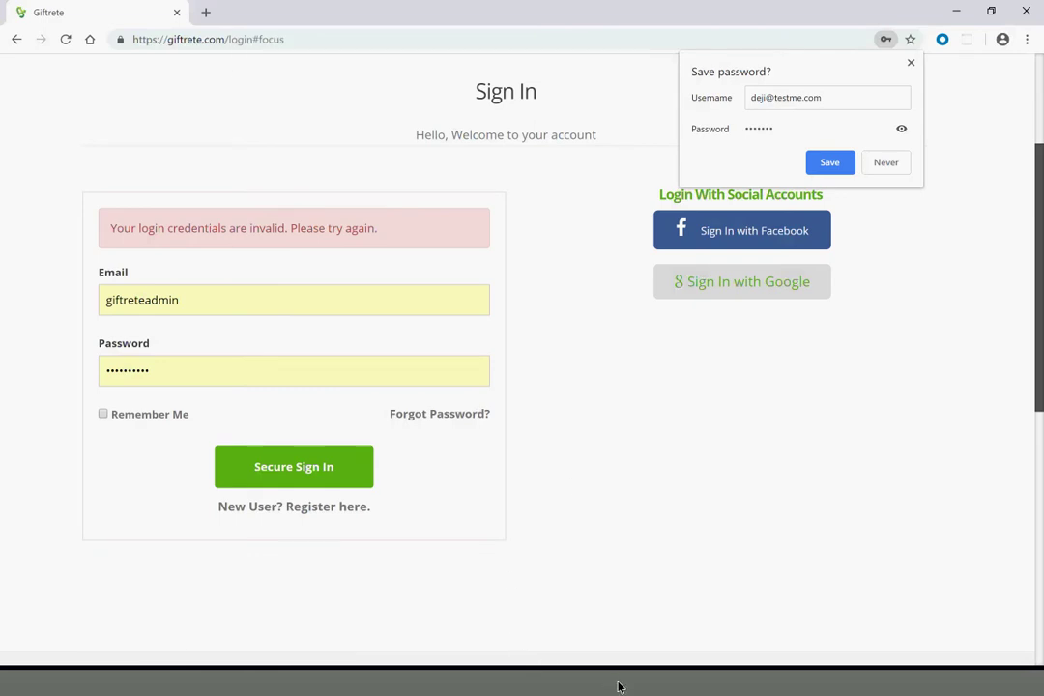
click(542, 687)
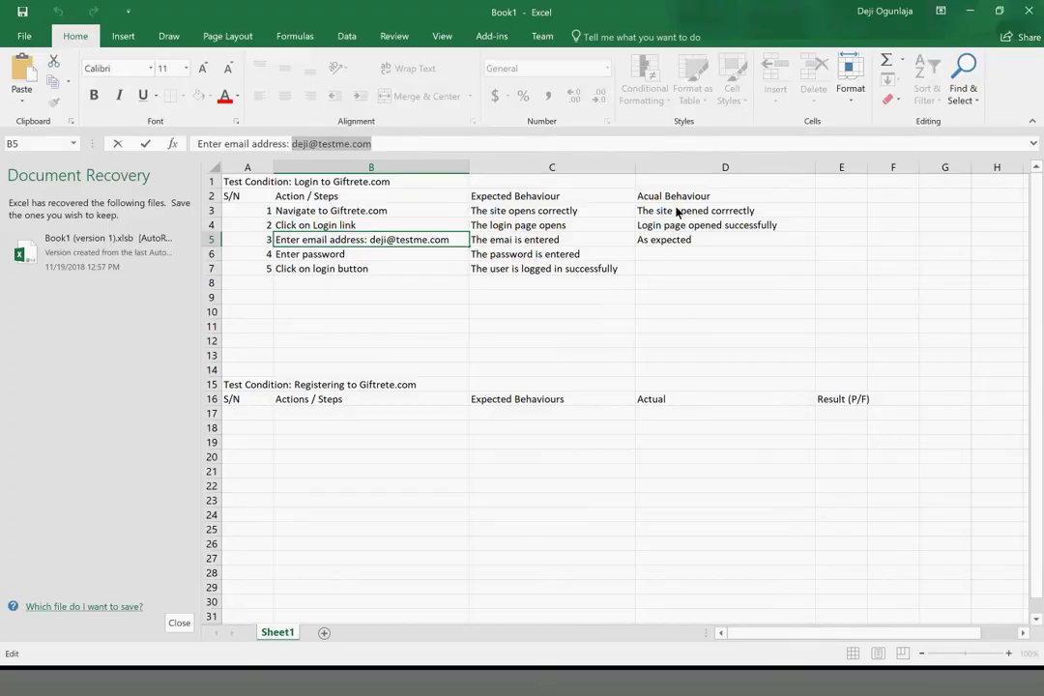
Record 'As expected' in D6 as the password step's actual behaviour
click(638, 261)
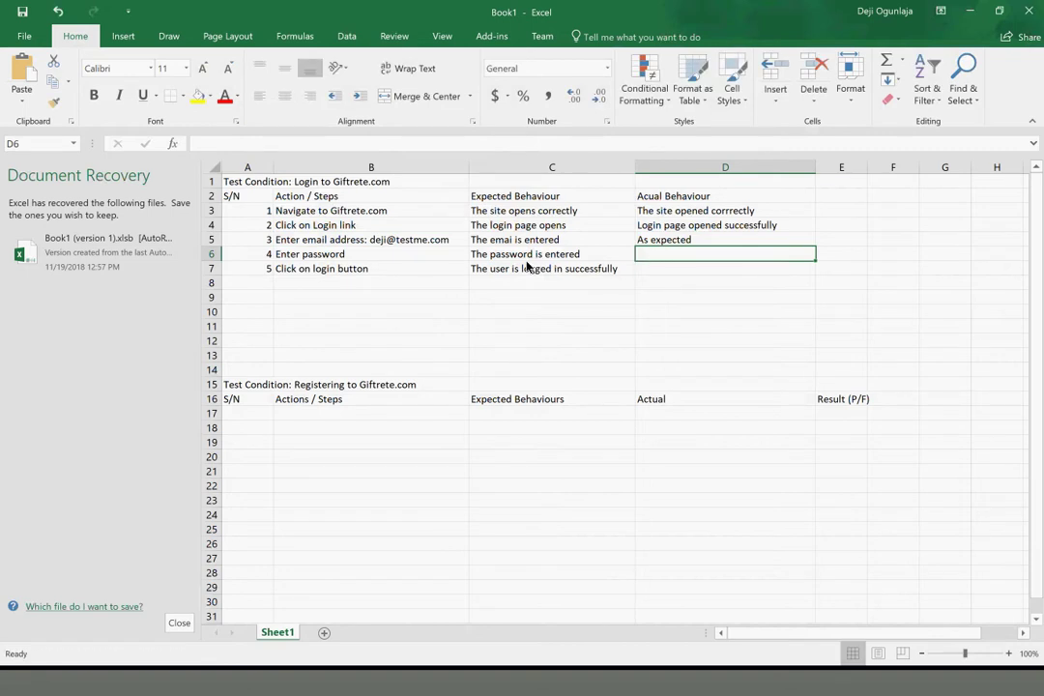
click(526, 259)
click(667, 259)
text(As expected)
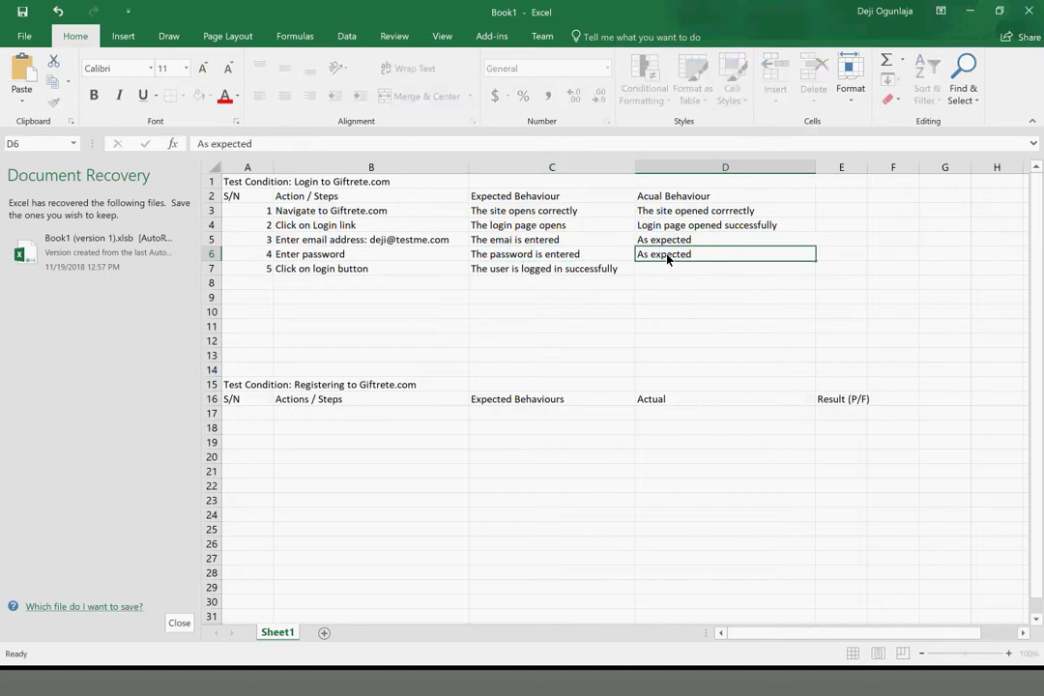
key(Return)
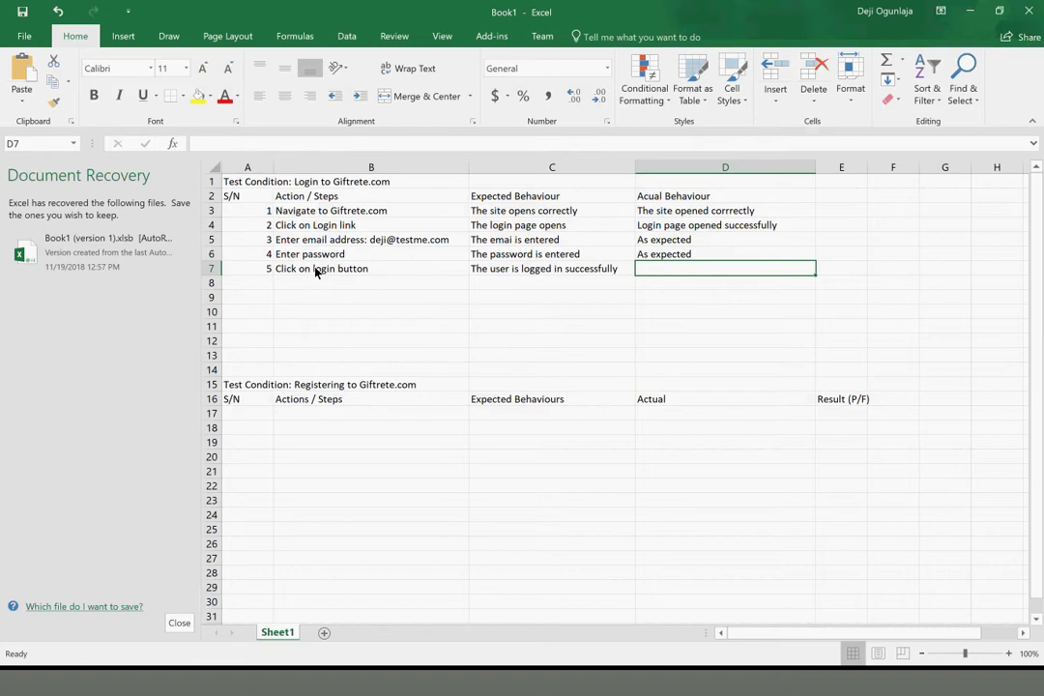
Enter 'I got a error' in D7 as the login step's actual behaviour
click(317, 271)
click(527, 272)
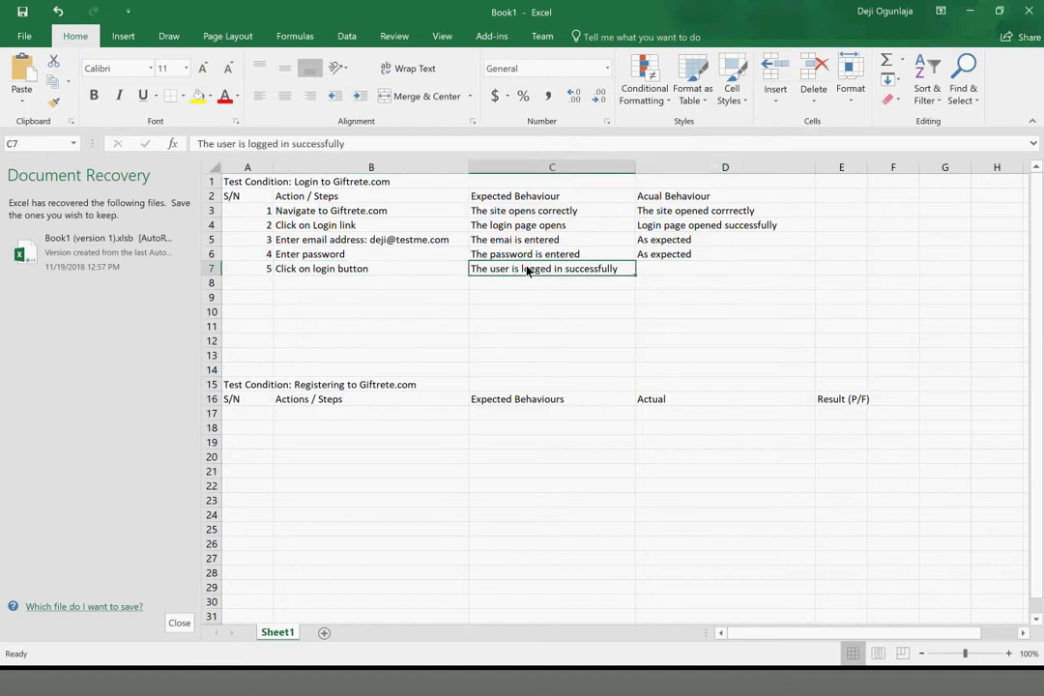
click(667, 271)
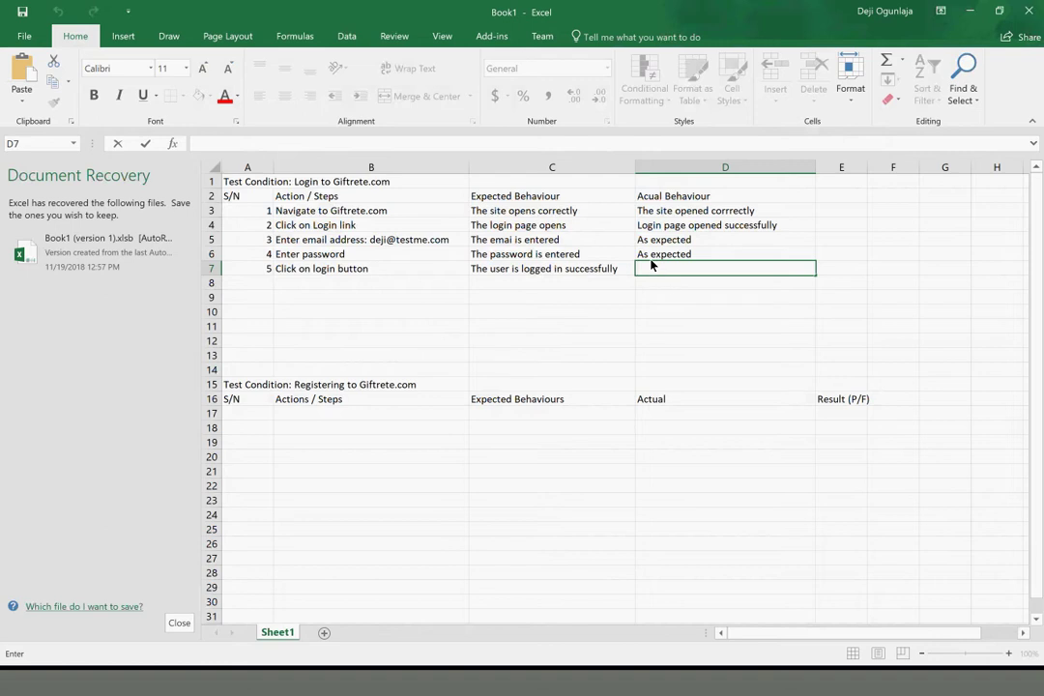
click(683, 275)
text(I got a error)
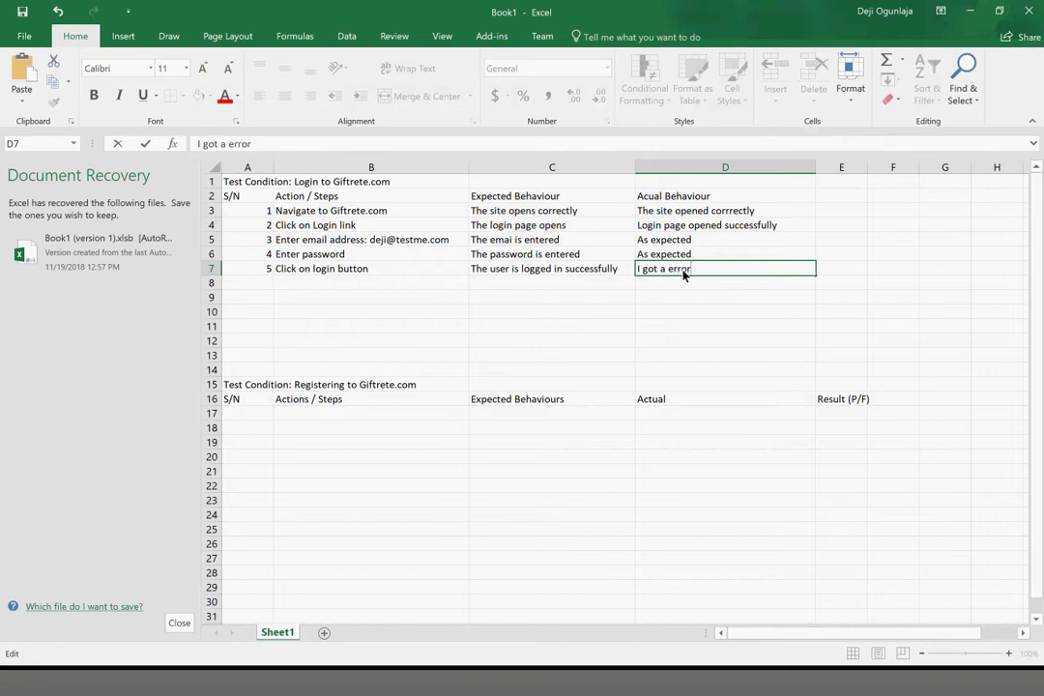
Copy the Result (P/F) heading from E16 into E2
click(843, 400)
key(ctrl+c)
click(841, 196)
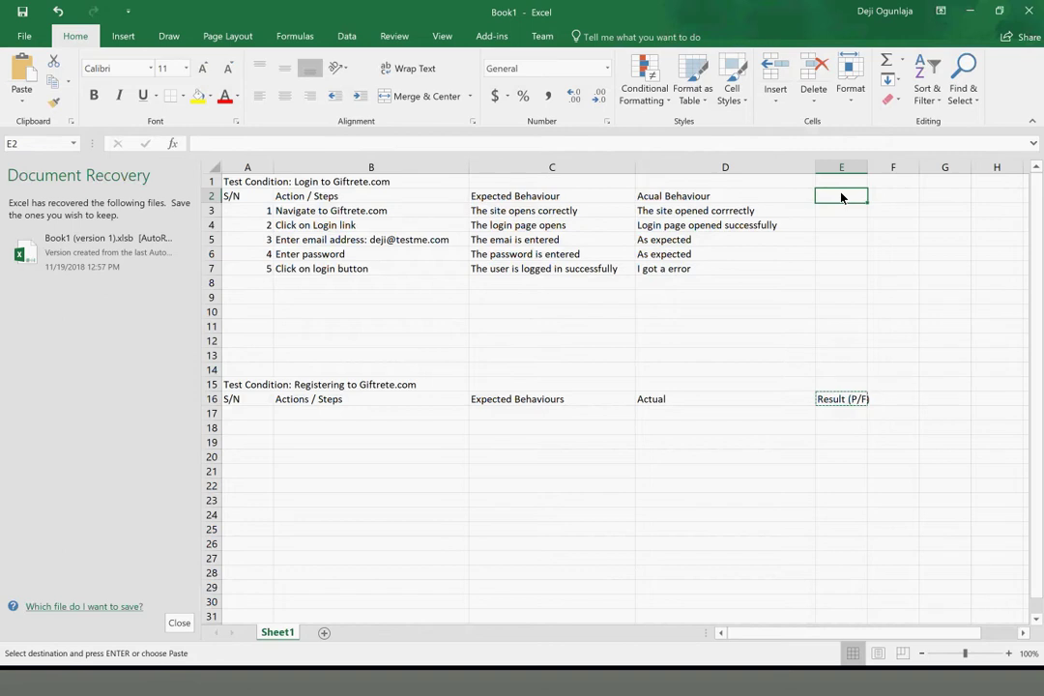
key(ctrl+v)
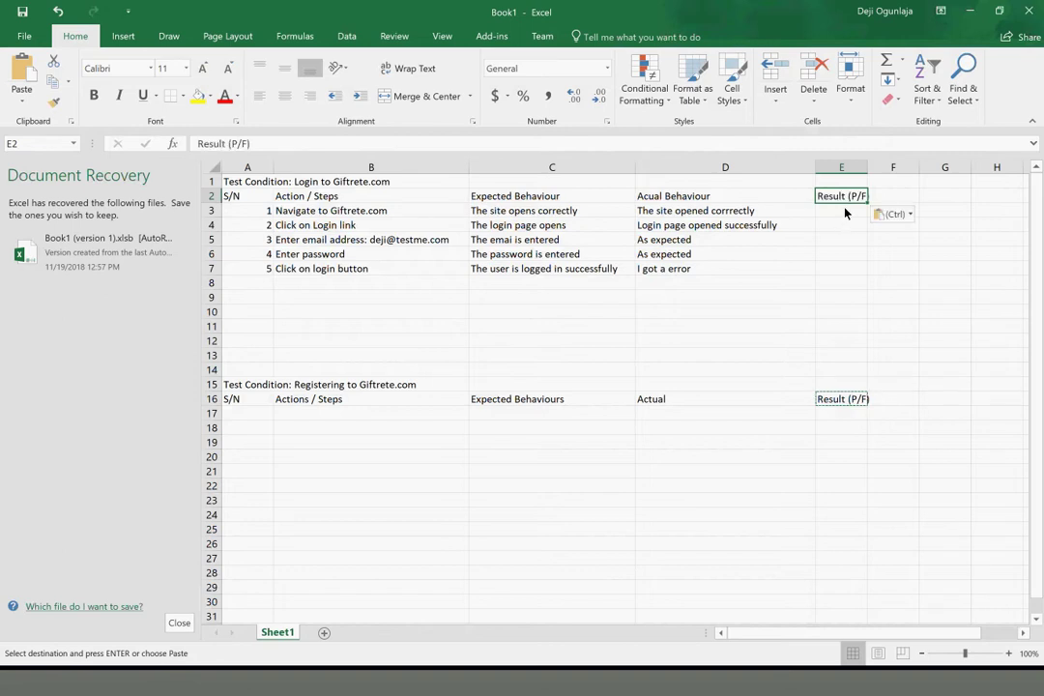
Mark steps 1–4 as Pass in E3:E6
click(845, 212)
text(Pass)
key(Return)
text(P)
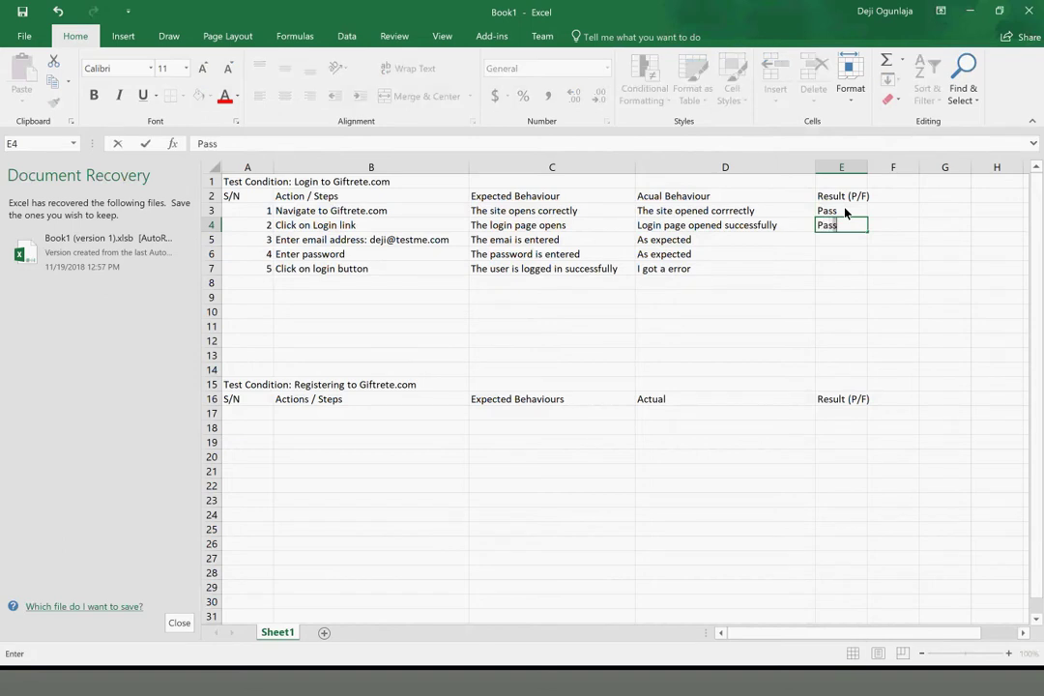
key(Return)
text(Pass)
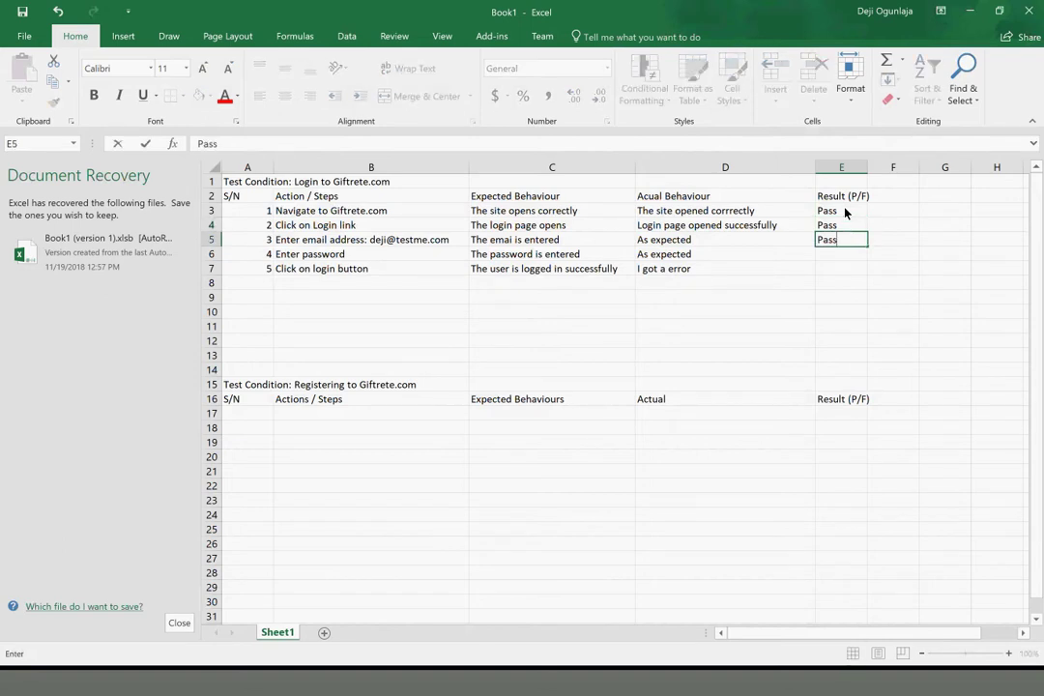
key(Return)
text(Pass)
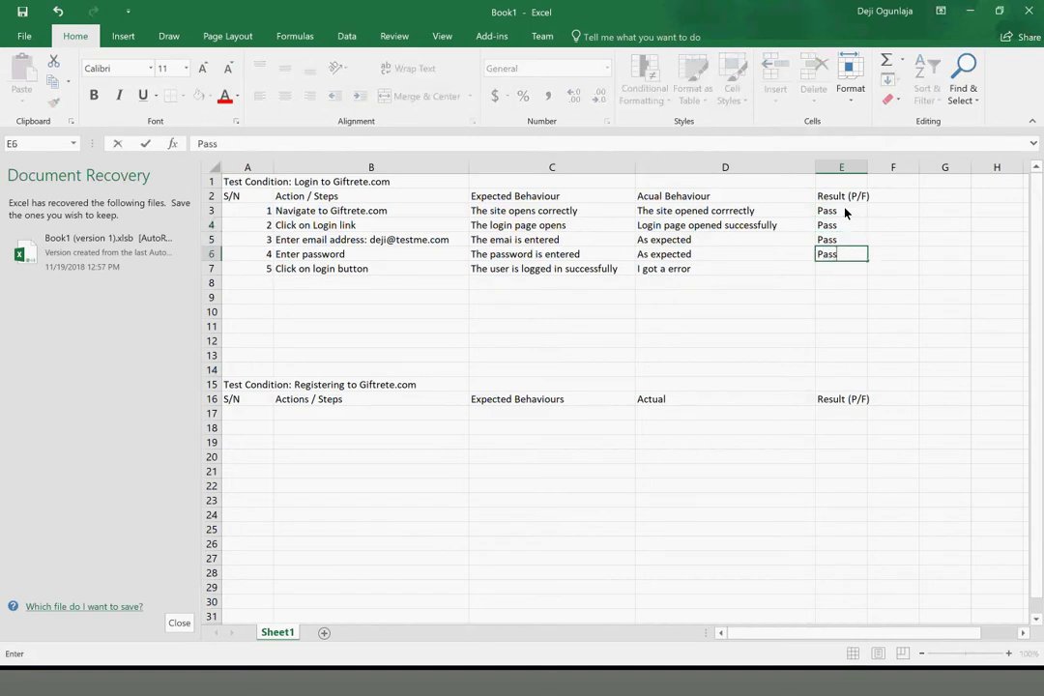
key(Return)
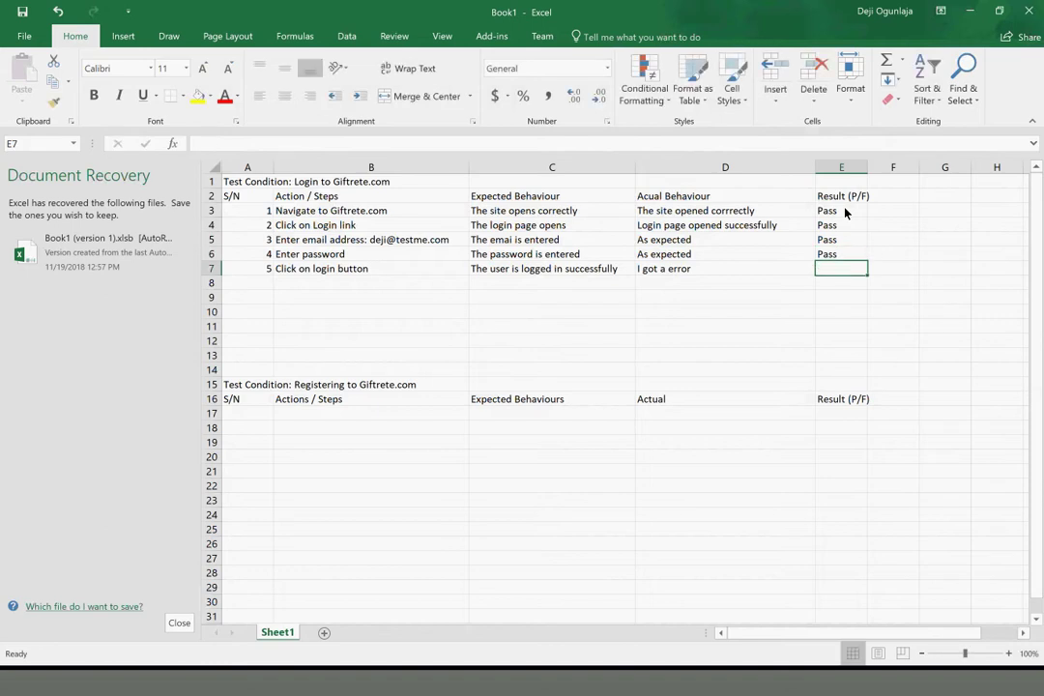
Mark step 5 as Fail in E7 and check it against the login test condition
text(Fail)
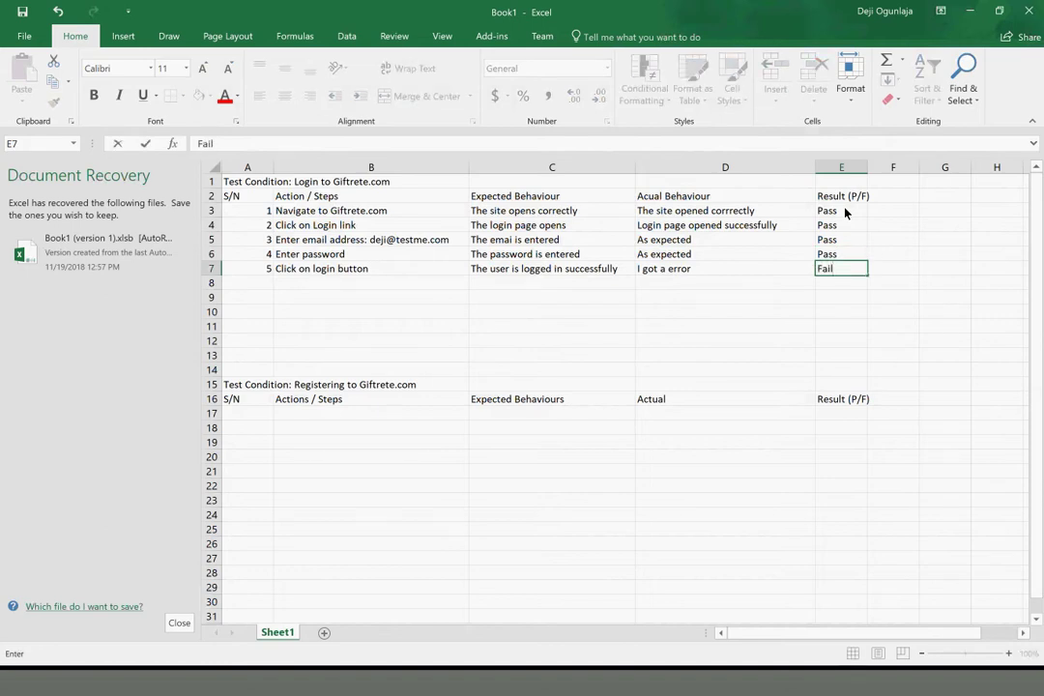
key(Return)
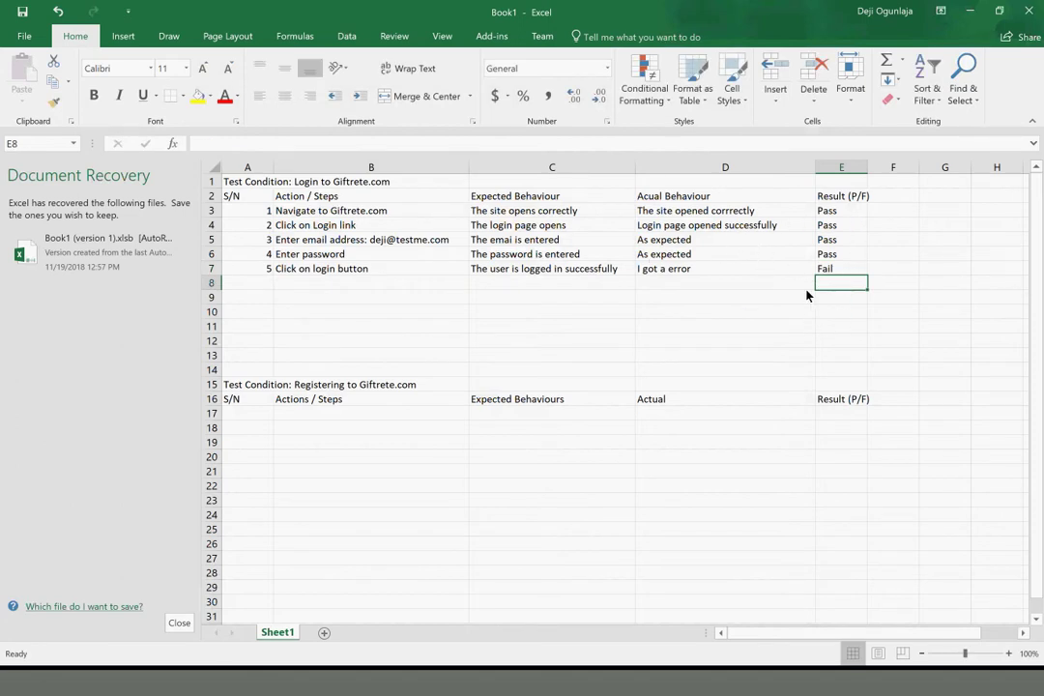
click(843, 270)
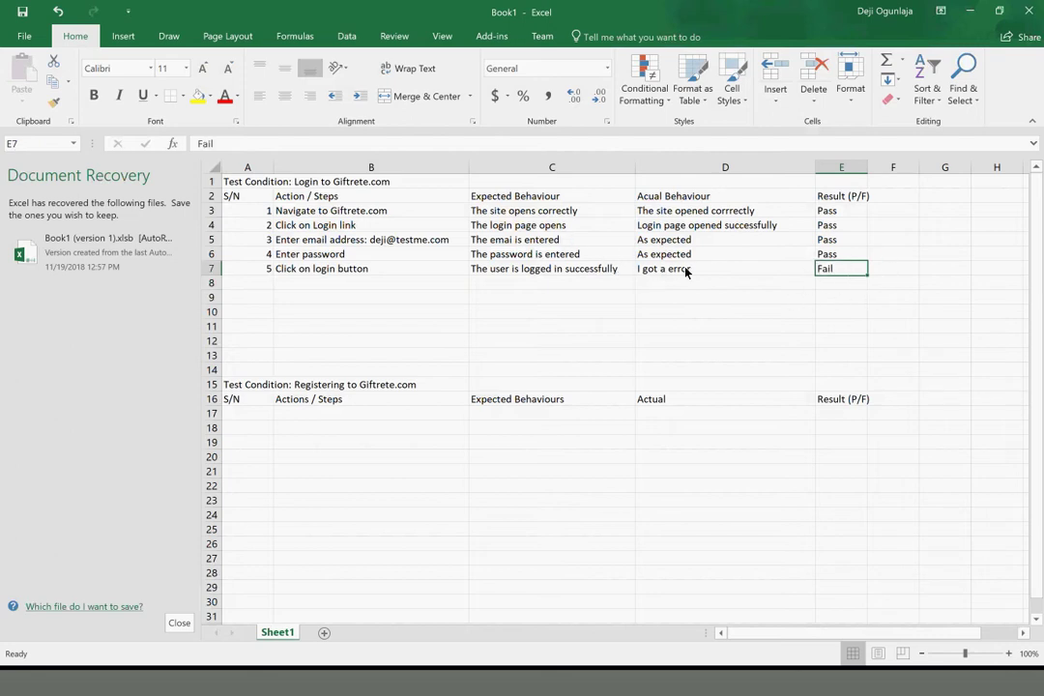
click(271, 187)
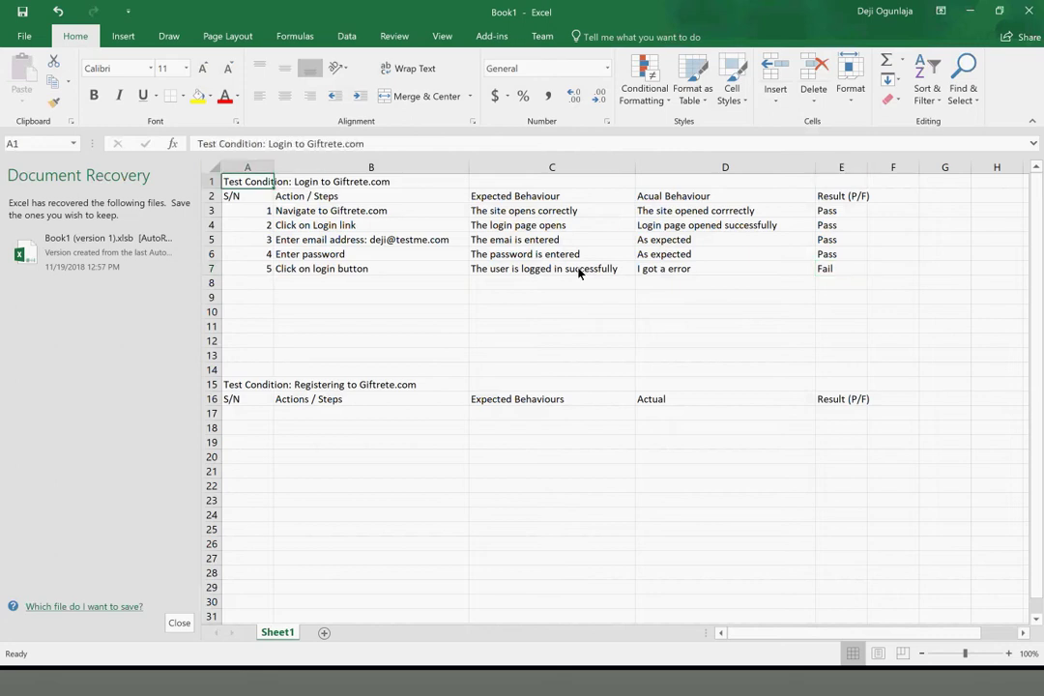
click(847, 275)
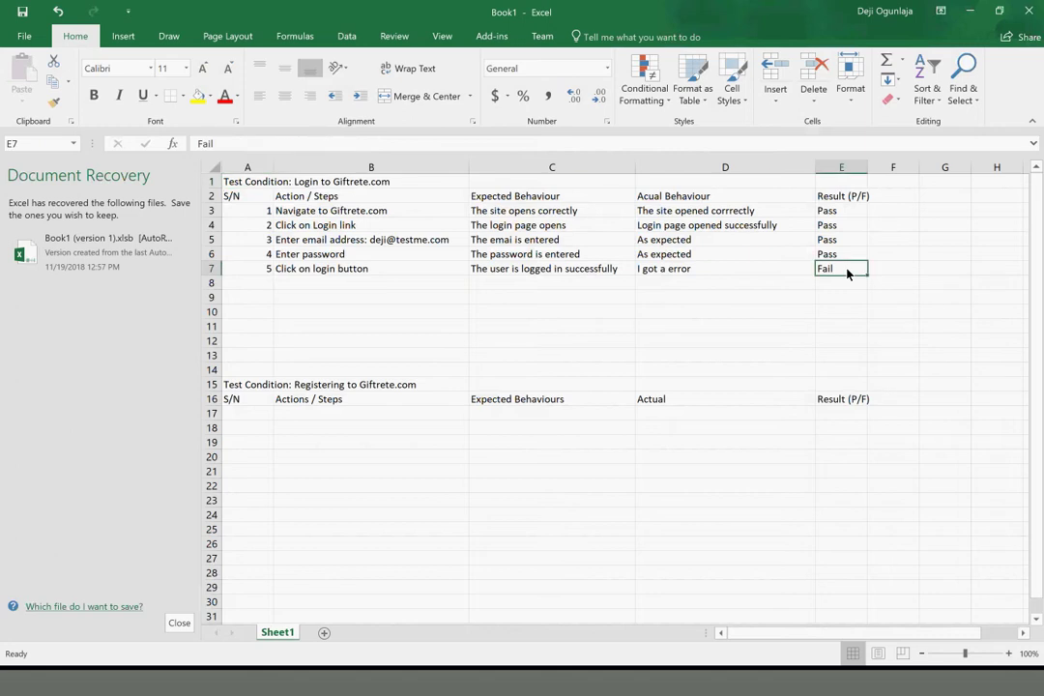
drag(846, 274, 258, 198)
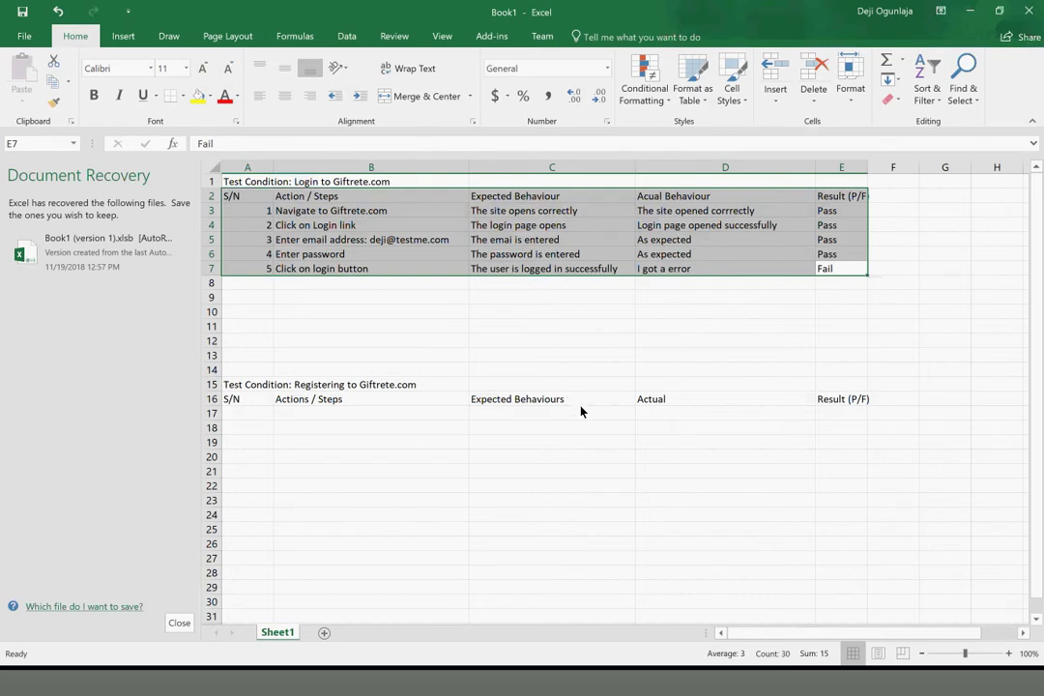
click(541, 358)
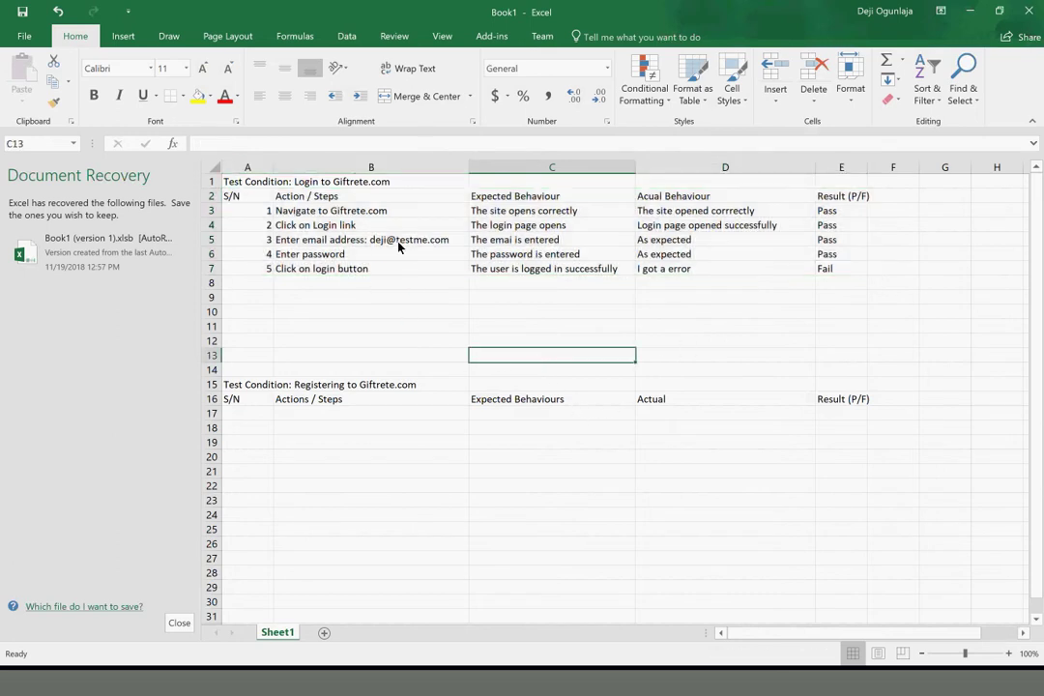
click(244, 385)
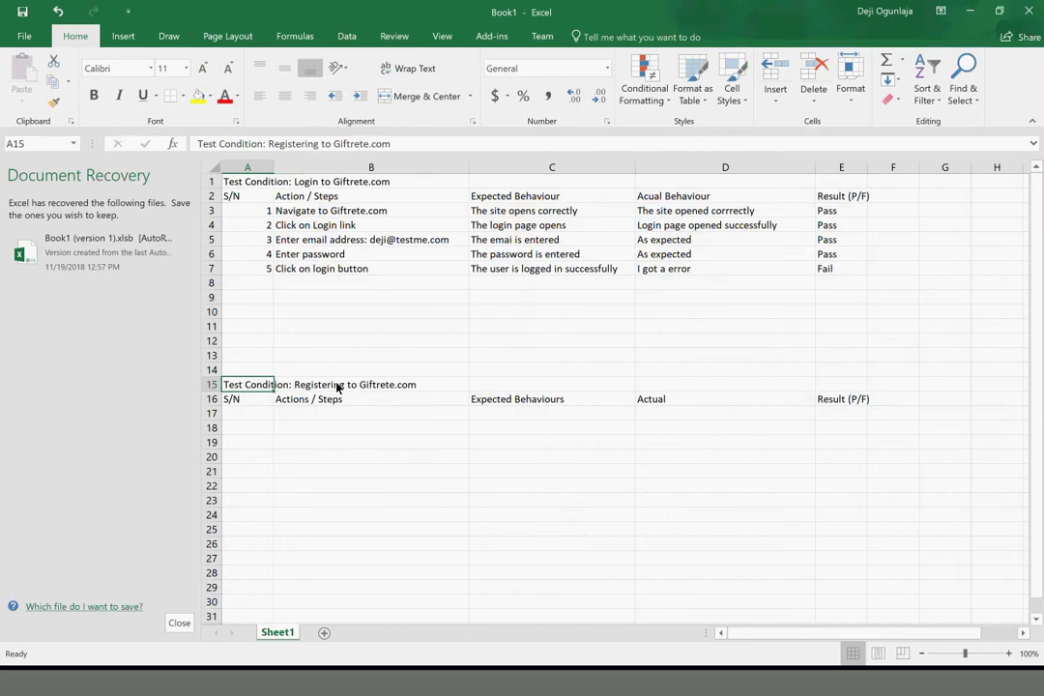
click(240, 413)
key(shift+Right)
key(shift+Right)
key(shift+Right)
key(shift+Right)
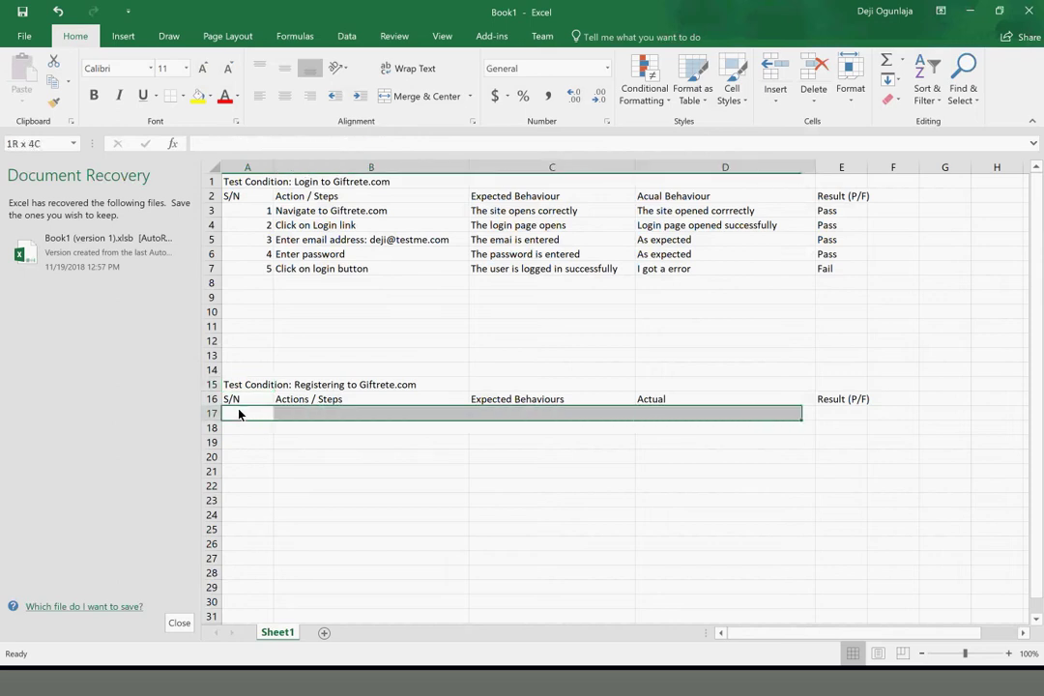
key(shift+Down)
key(shift+Down)
key(shift+Down)
key(shift+Down)
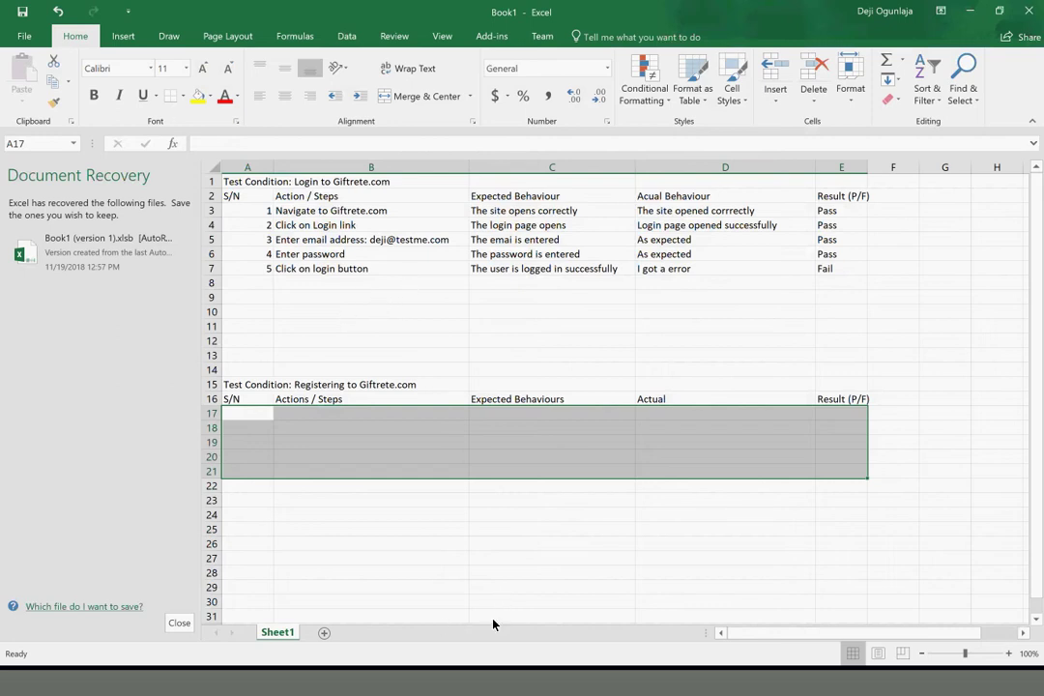
click(506, 685)
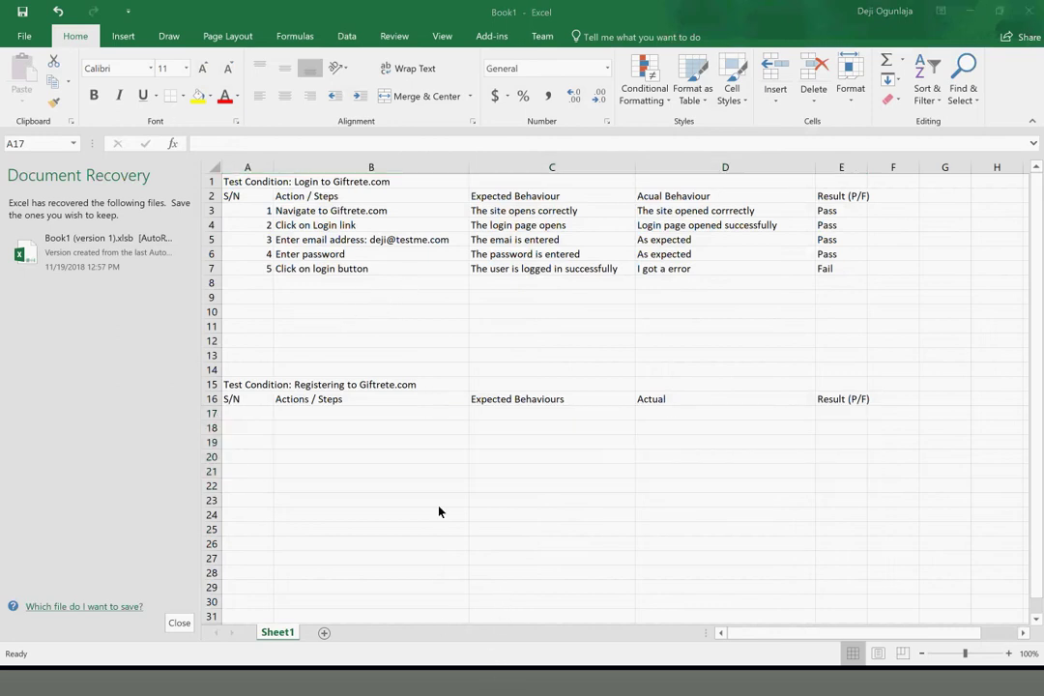